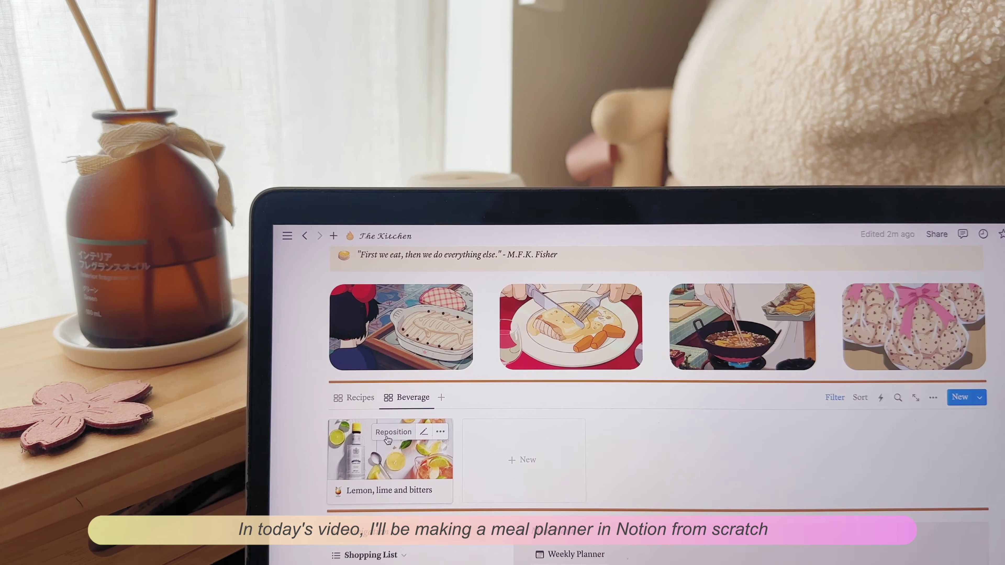
Show the Recipes gallery and open the Shrimp Scampi recipe in side peek.
{"action": "left_click", "coordinate": [369, 407]}
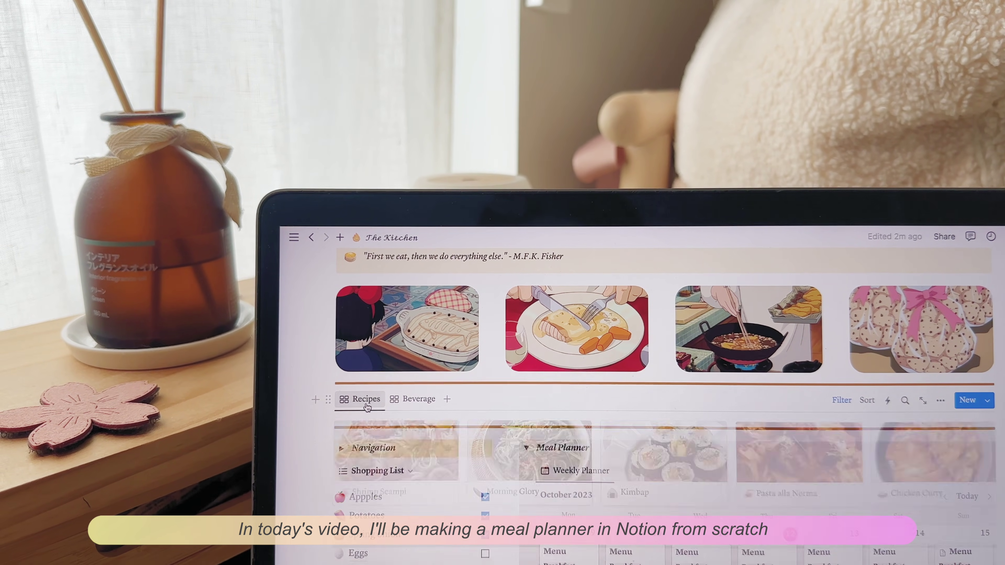
{"action": "left_click", "coordinate": [372, 451]}
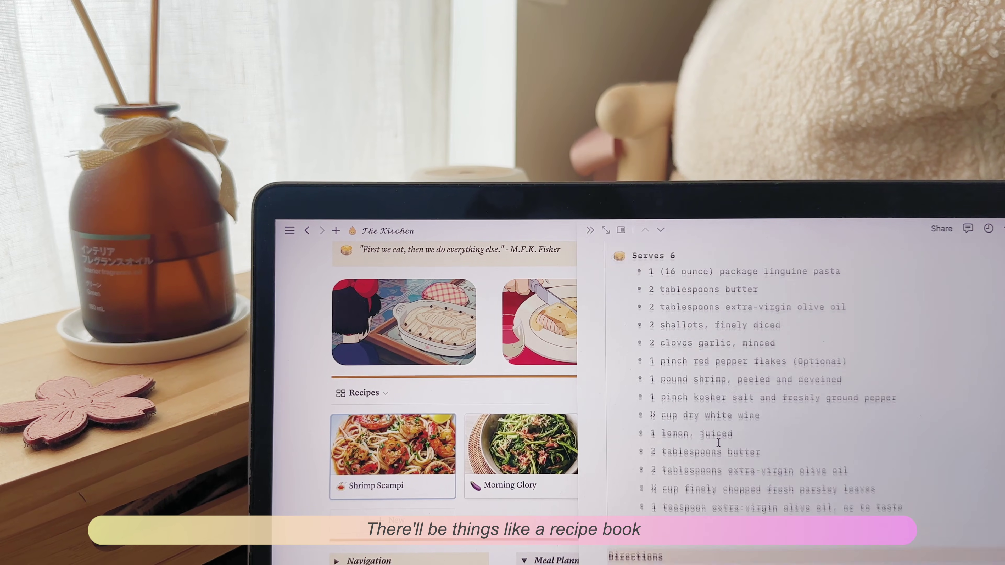
{"action": "scroll", "coordinate": [717, 442], "scroll_direction": "down", "scroll_amount": 10}
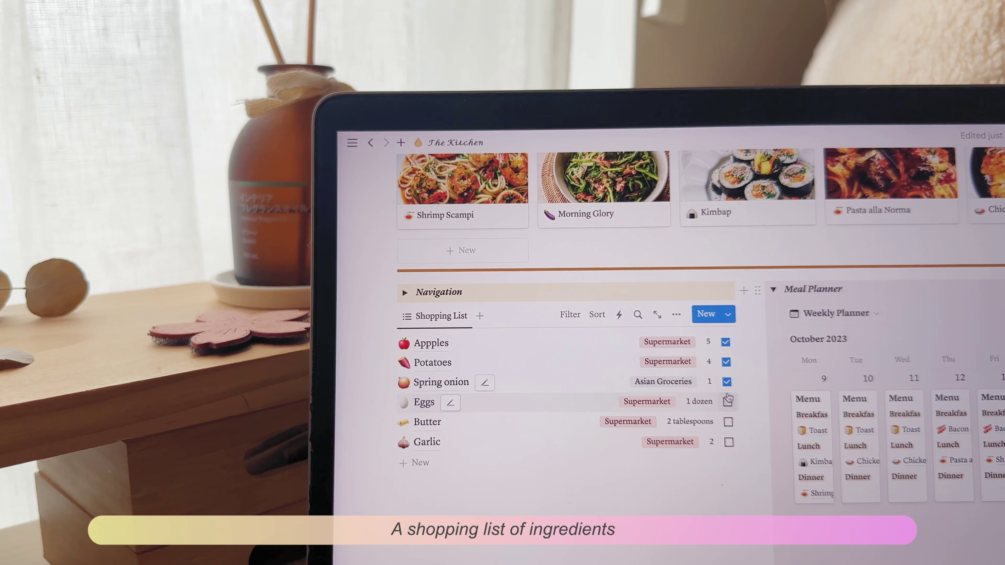
Tick off Eggs, Butter and Garlic on the shopping list.
{"action": "left_click", "coordinate": [727, 400]}
{"action": "left_click", "coordinate": [727, 420]}
{"action": "left_click", "coordinate": [728, 440]}
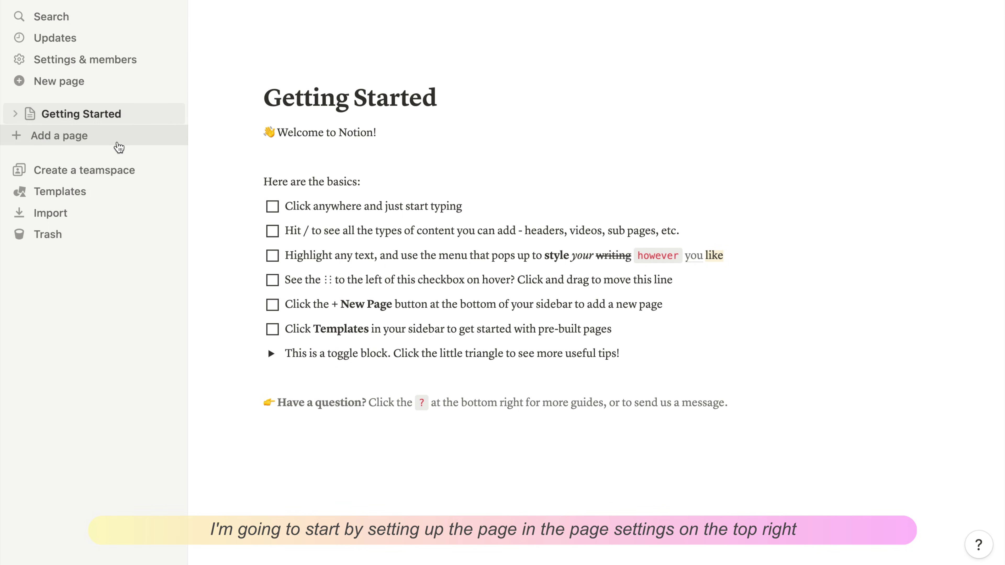
Create a new blank page set to Serif font, small text and full width.
{"action": "left_click", "coordinate": [119, 146]}
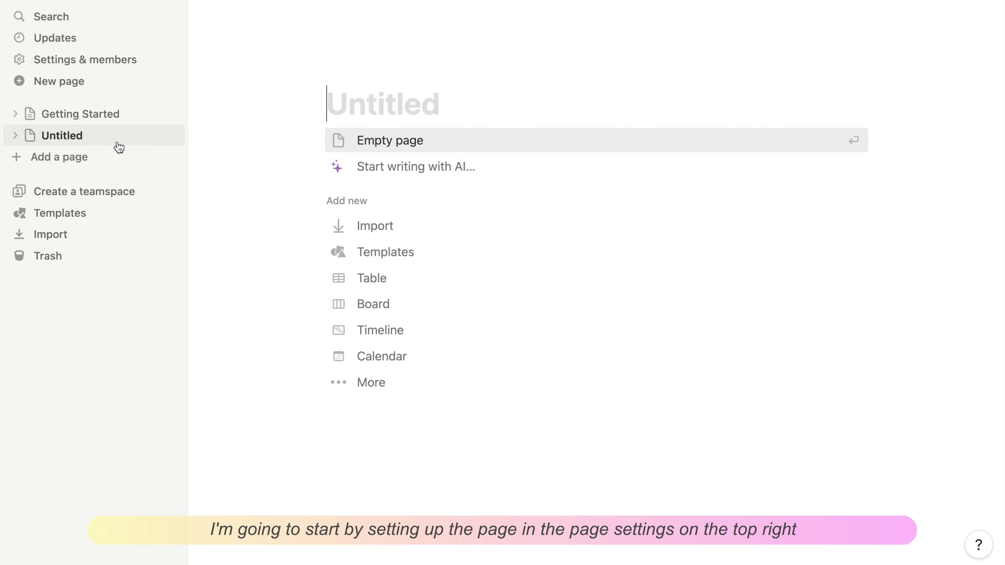
{"action": "left_click", "coordinate": [190, 27]}
{"action": "left_click", "coordinate": [903, 95]}
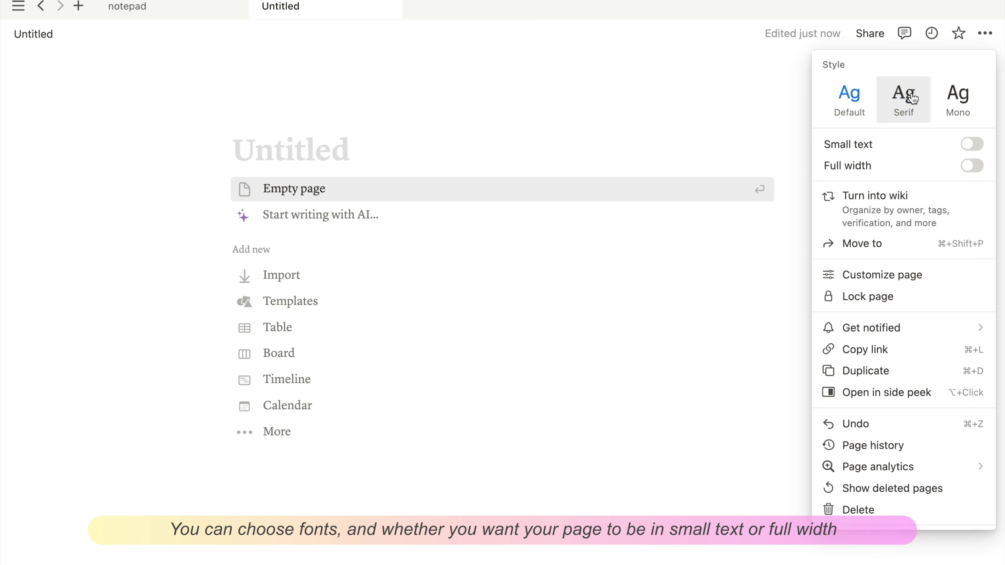
{"action": "left_click", "coordinate": [969, 143]}
{"action": "left_click", "coordinate": [971, 165]}
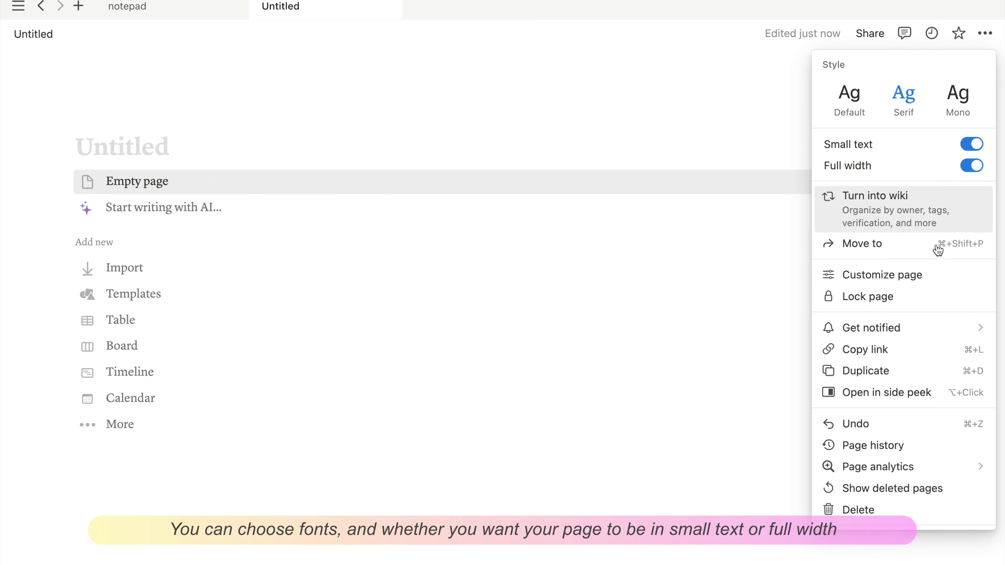
Customize the page: top-level discussions Off, backlinks Off, page comments Minimal.
{"action": "left_click", "coordinate": [918, 276]}
{"action": "left_click", "coordinate": [916, 158]}
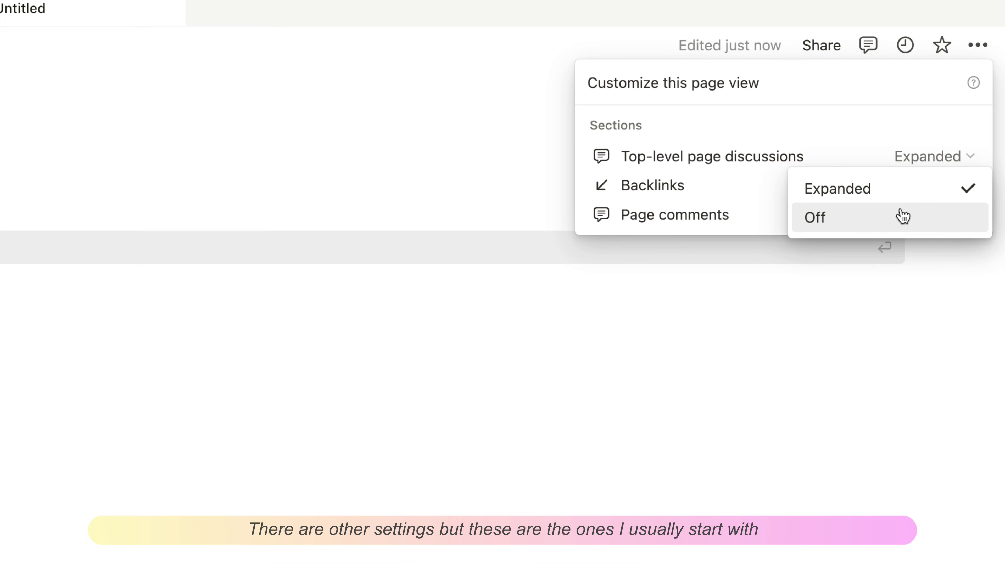
{"action": "left_click", "coordinate": [899, 218]}
{"action": "left_click", "coordinate": [909, 189]}
{"action": "left_click", "coordinate": [890, 250]}
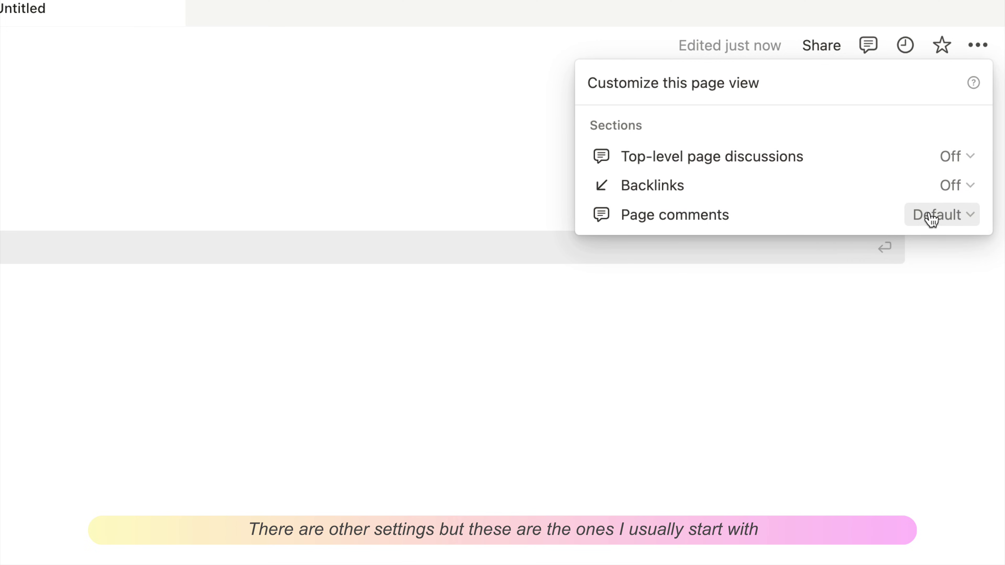
{"action": "left_click", "coordinate": [931, 217]}
{"action": "left_click", "coordinate": [906, 277]}
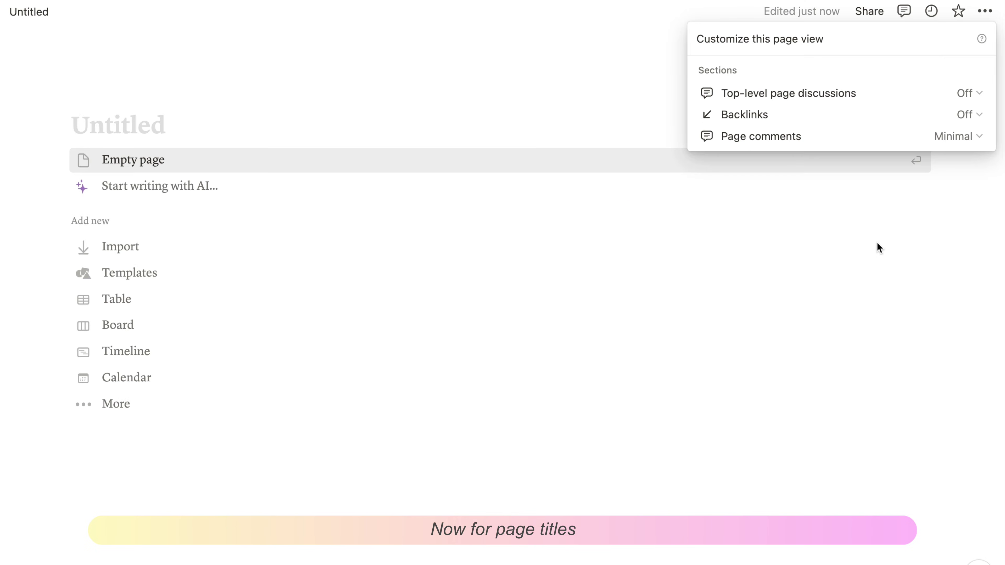
Title the page 'The Kitchen' using the script-style text generated on instafonts.io.
{"action": "left_click", "coordinate": [834, 364]}
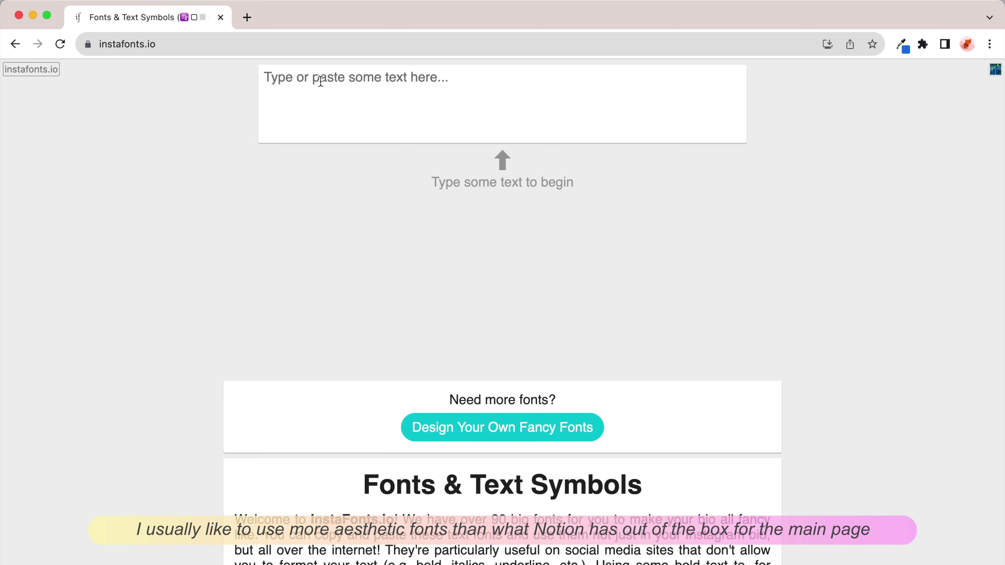
{"action": "type", "text": "The K"}
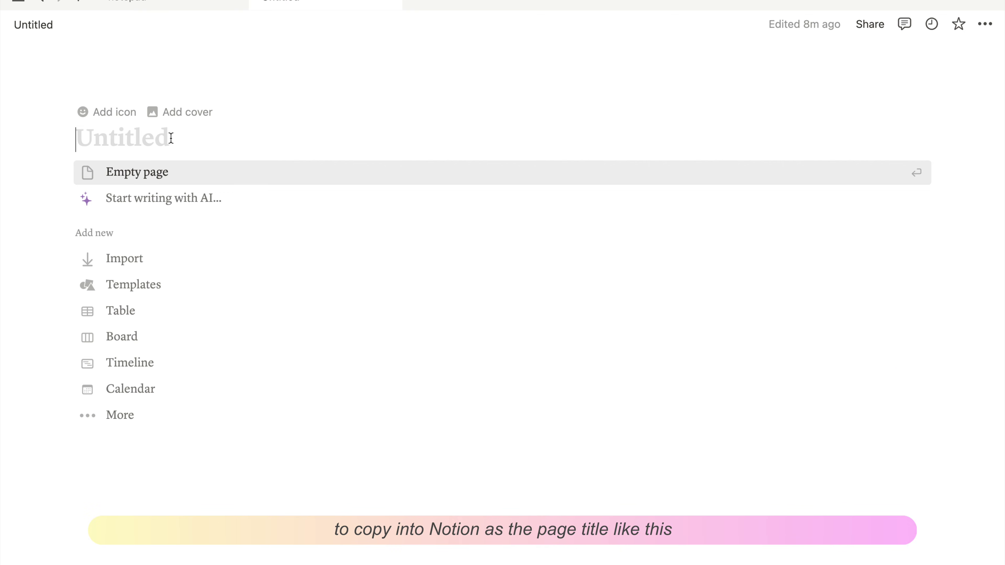
{"action": "type", "text": "The Kitchen"}
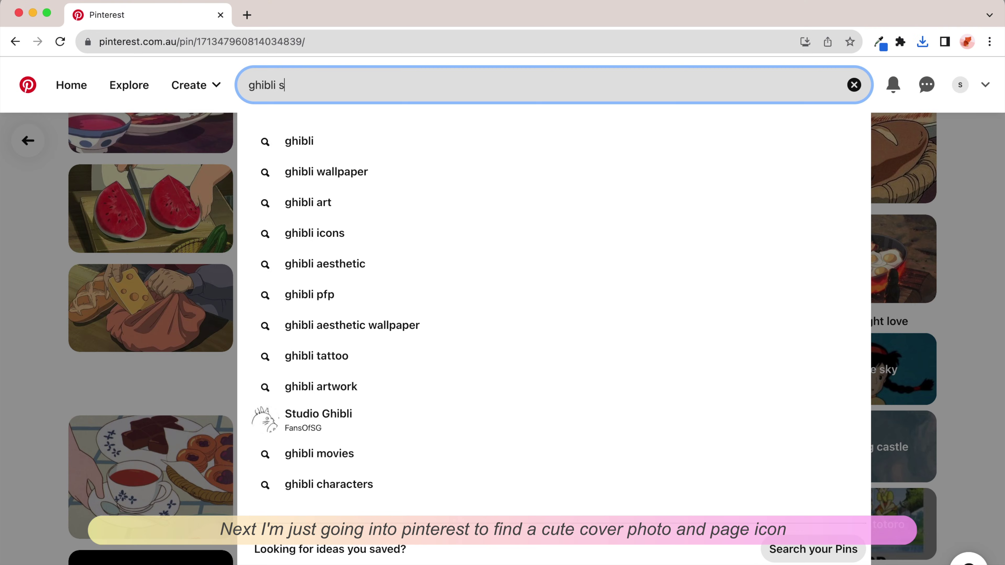
Search Pinterest for 'ghibli food' and download the Kiki breakfast pin's image.
{"action": "key", "text": "BackSpace"}
{"action": "type", "text": "food"}
{"action": "key", "text": "Return"}
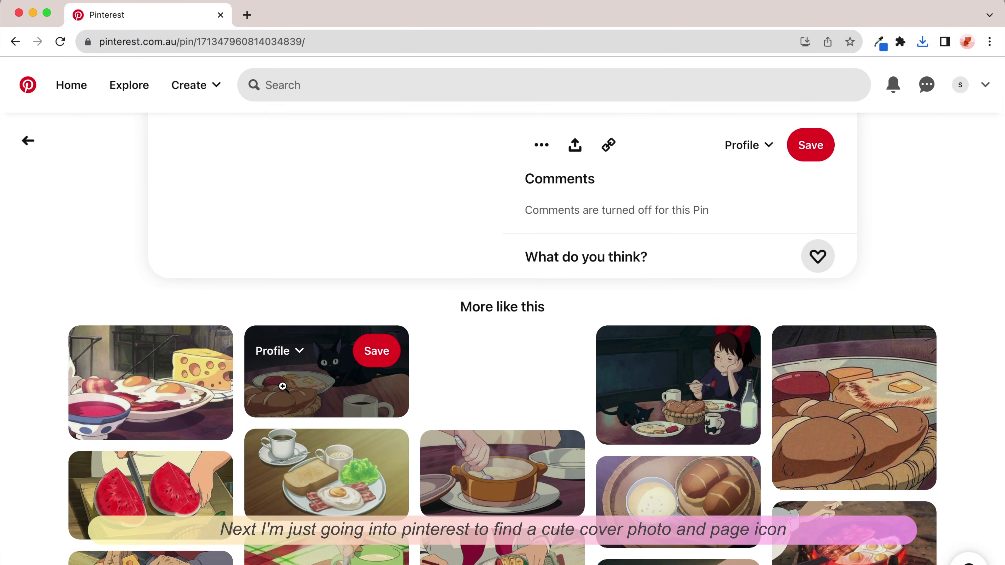
{"action": "left_click", "coordinate": [283, 386]}
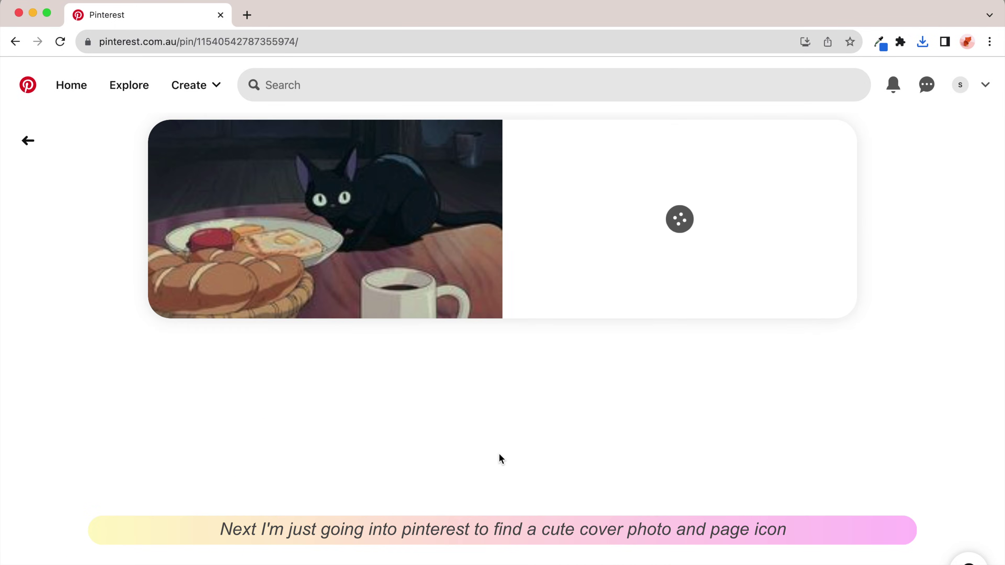
{"action": "scroll", "coordinate": [494, 475], "scroll_direction": "down", "scroll_amount": 10}
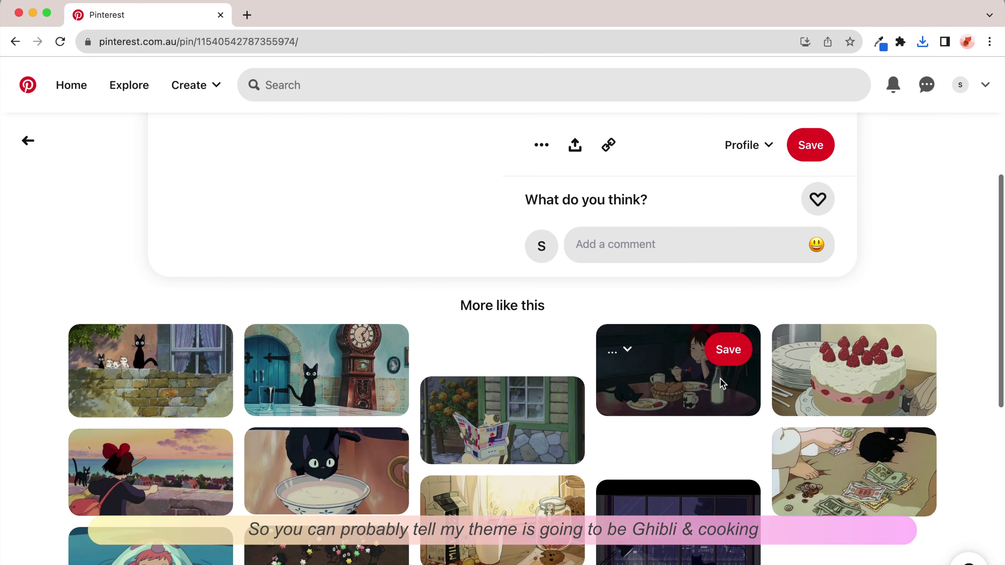
{"action": "left_click", "coordinate": [722, 383]}
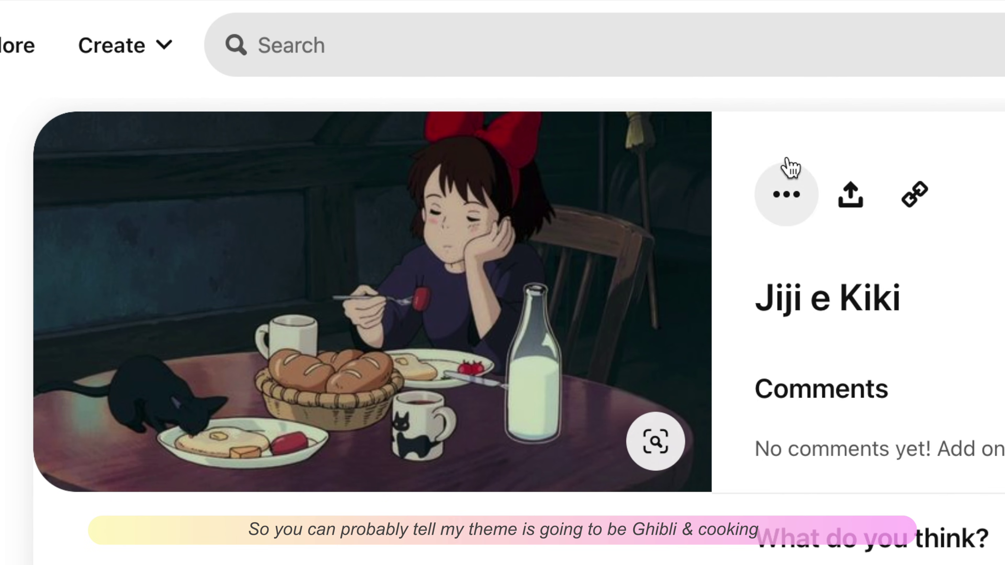
{"action": "left_click", "coordinate": [541, 163]}
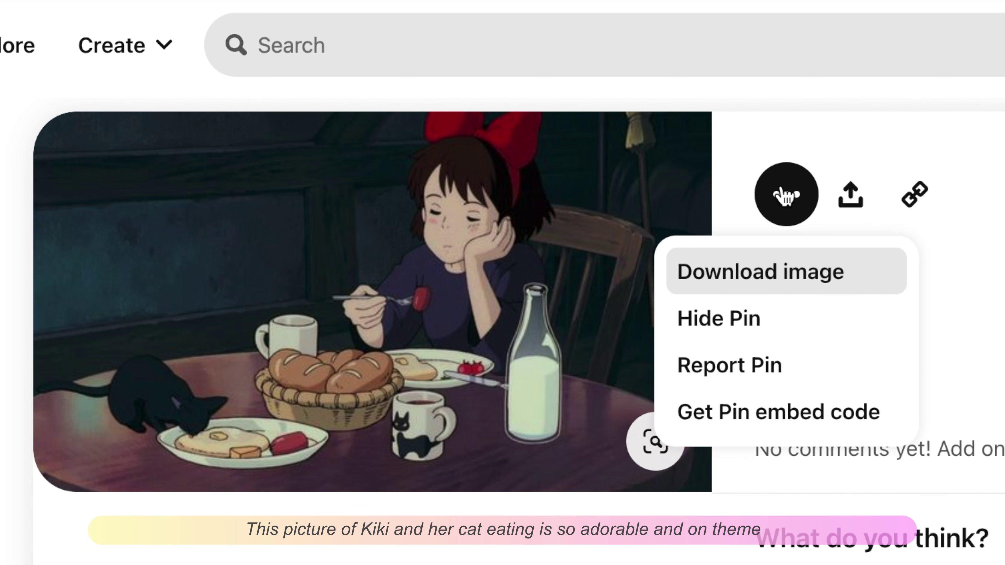
{"action": "left_click", "coordinate": [798, 293]}
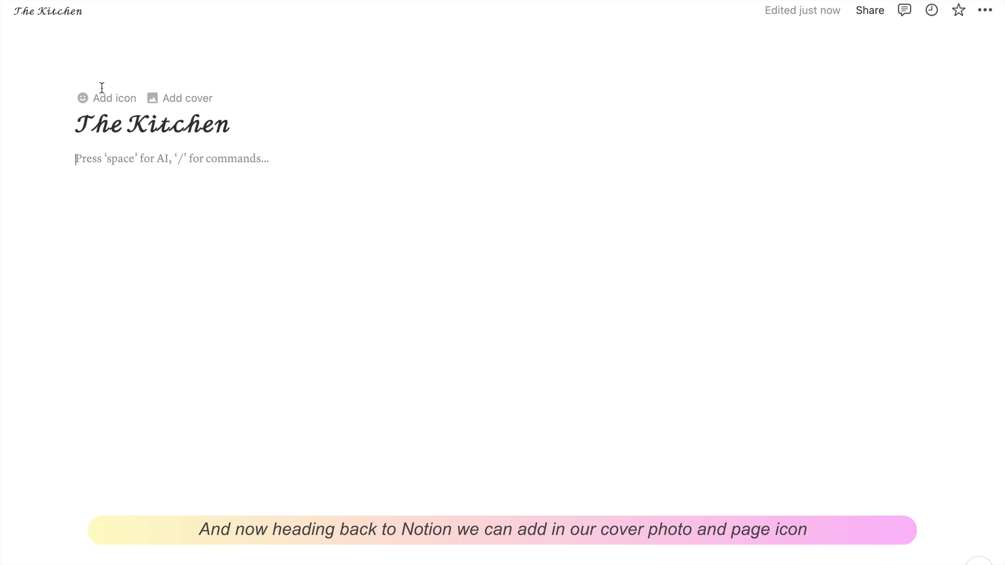
Upload the Calcifer GIF as the page's custom icon.
{"action": "left_click", "coordinate": [104, 95]}
{"action": "left_click", "coordinate": [107, 104]}
{"action": "left_click", "coordinate": [130, 181]}
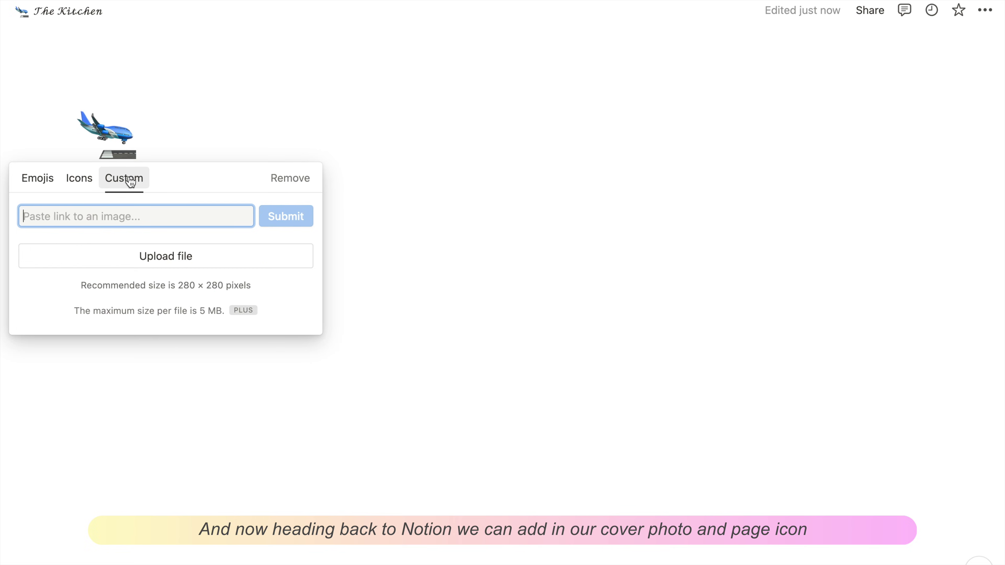
{"action": "left_click", "coordinate": [157, 267]}
{"action": "left_click", "coordinate": [722, 295]}
{"action": "double_click", "coordinate": [722, 295]}
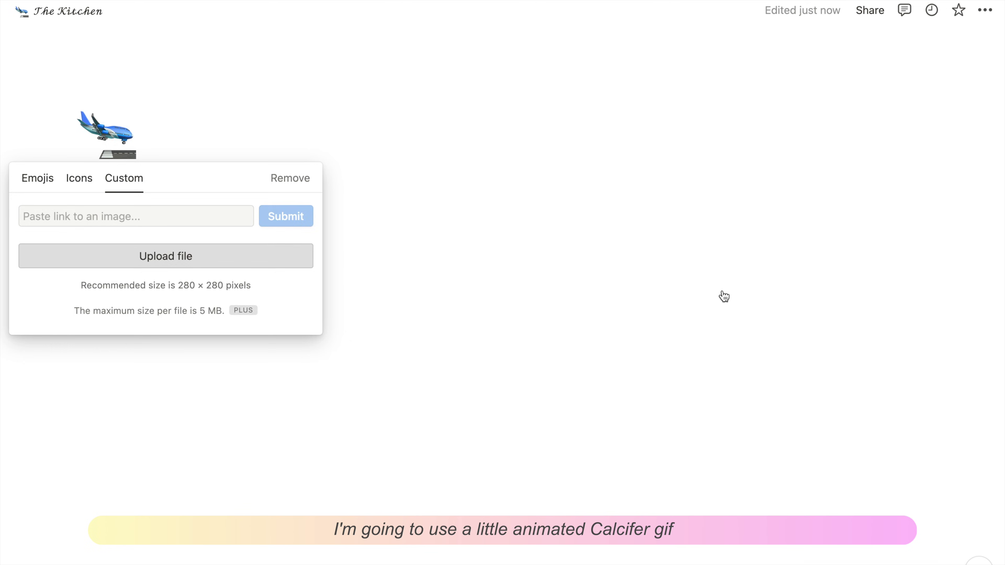
Set the downloaded Kiki breakfast image as the page cover.
{"action": "left_click", "coordinate": [138, 231]}
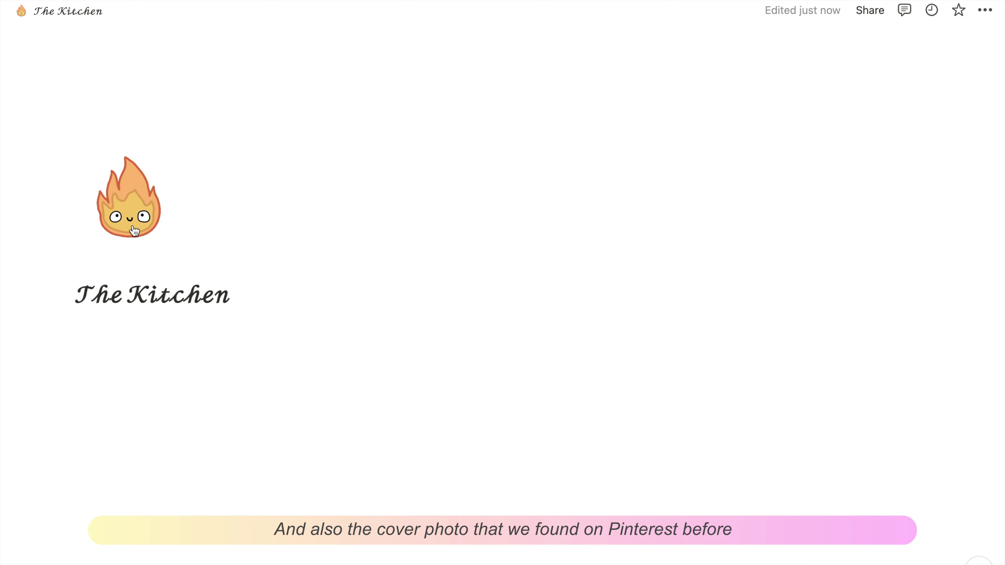
{"action": "left_click", "coordinate": [845, 191]}
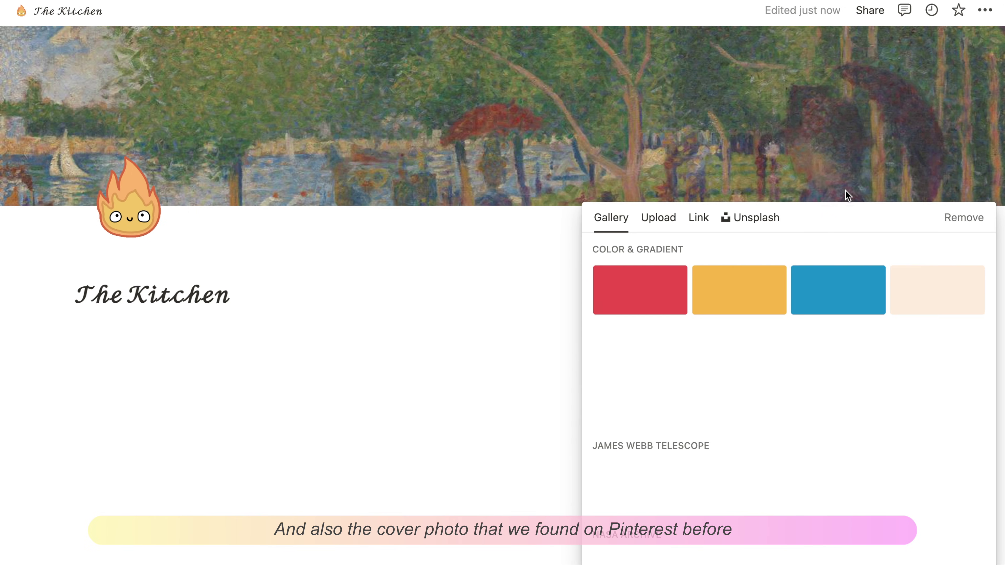
{"action": "left_click", "coordinate": [666, 224]}
{"action": "left_click", "coordinate": [693, 257]}
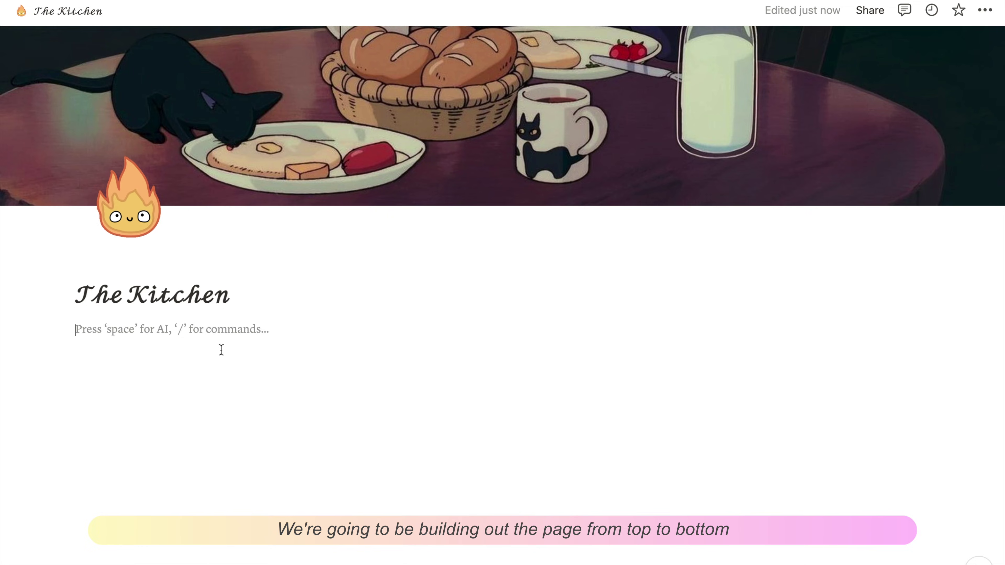
Insert a callout below the title with a pancake emoji icon.
{"action": "type", "text": "/callout"}
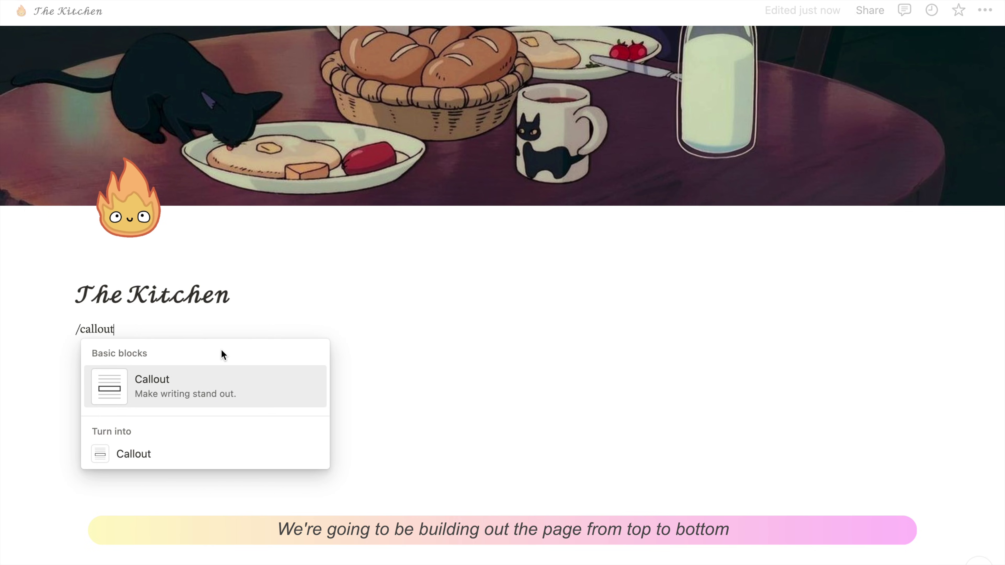
{"action": "left_click", "coordinate": [229, 393]}
{"action": "left_click", "coordinate": [93, 341]}
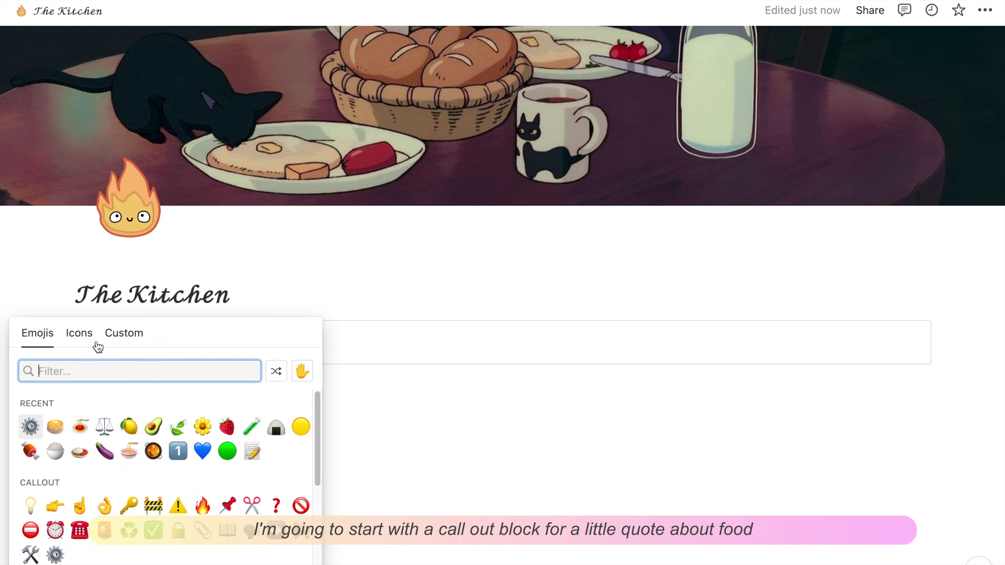
{"action": "type", "text": "pancake"}
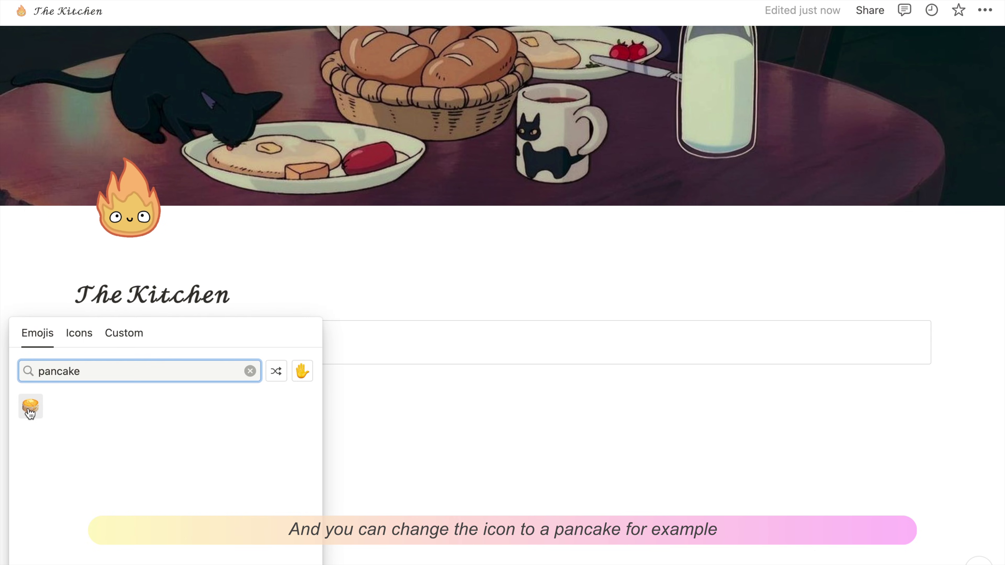
{"action": "key", "text": "Return"}
Paste the quote 'First we eat, then we do everything else.' and give the callout a yellow background.
{"action": "type", "text": "\"First we eat, then we do everything else.\" - M.F.K. Fisher"}
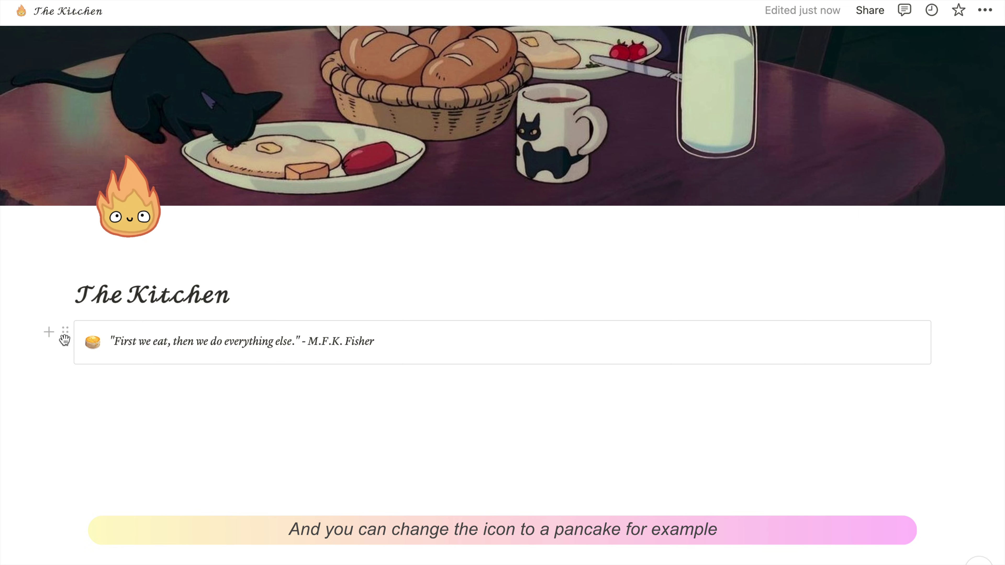
{"action": "left_click", "coordinate": [67, 332]}
{"action": "mouse_move", "coordinate": [130, 429]}
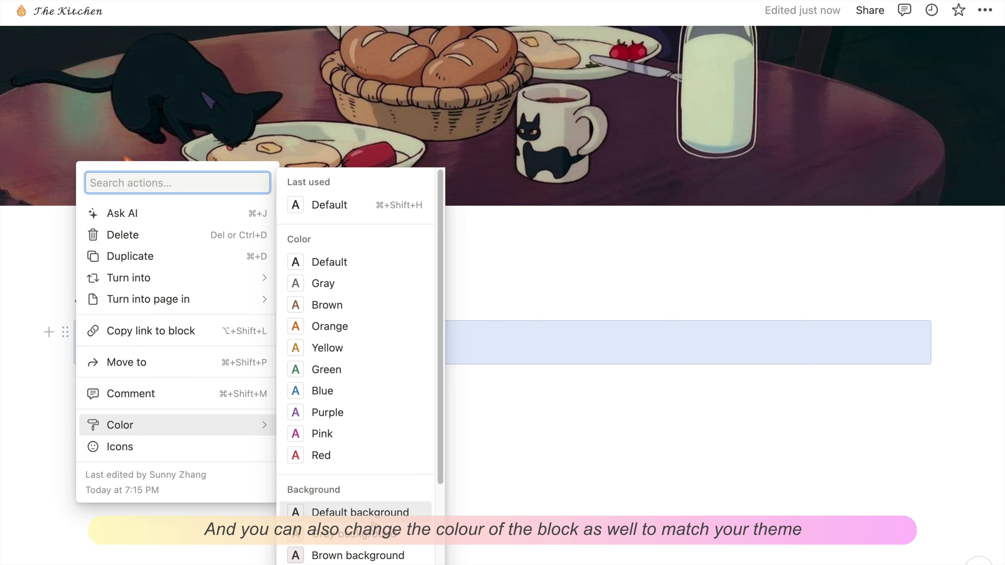
{"action": "scroll", "coordinate": [356, 498], "scroll_direction": "down", "scroll_amount": 2}
{"action": "scroll", "coordinate": [352, 487], "scroll_direction": "down", "scroll_amount": 2}
{"action": "left_click", "coordinate": [352, 485]}
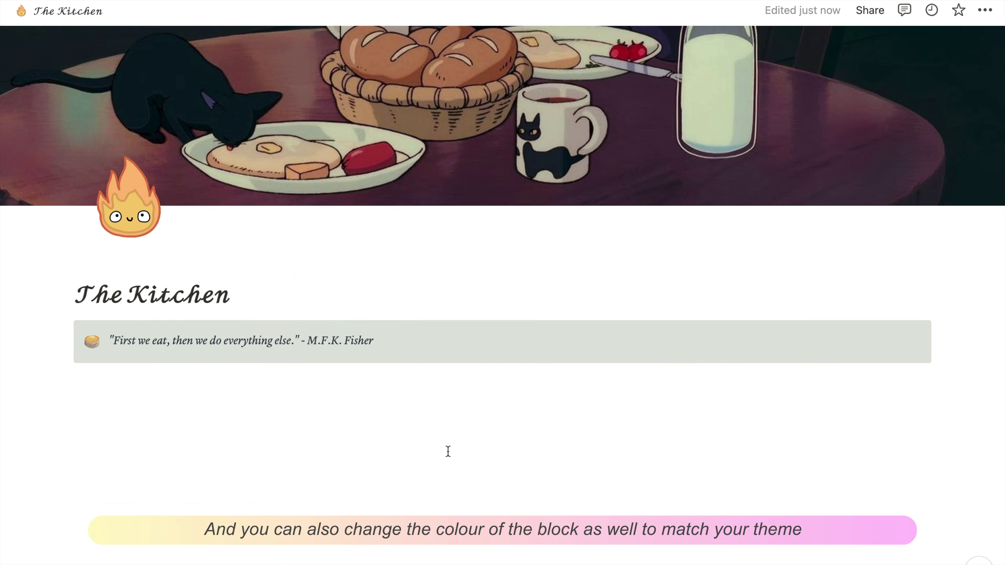
Add a divider, then an image block with the uploaded orange divider.png below the callout.
{"action": "type", "text": "/d"}
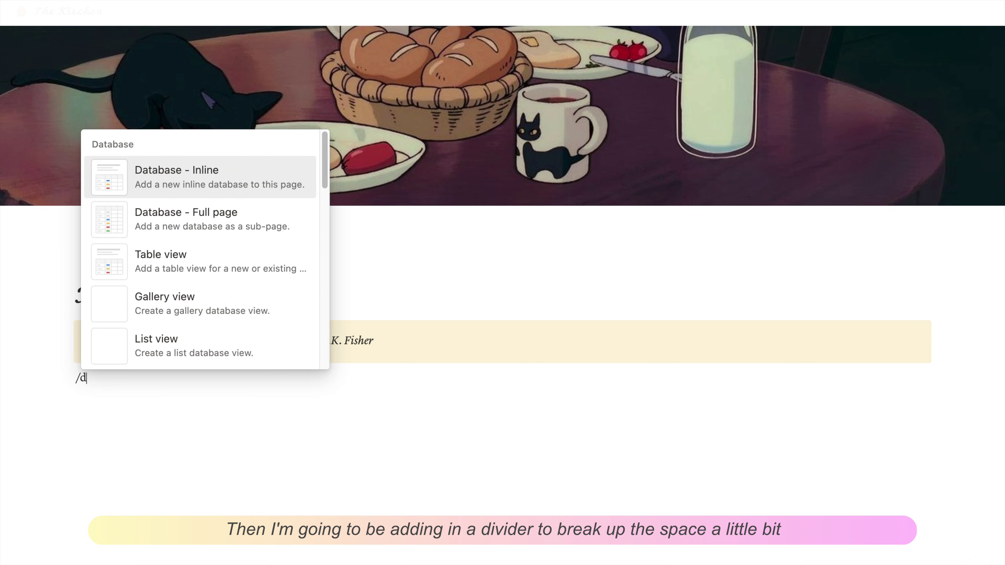
{"action": "type", "text": "ivider"}
{"action": "key", "text": "Return"}
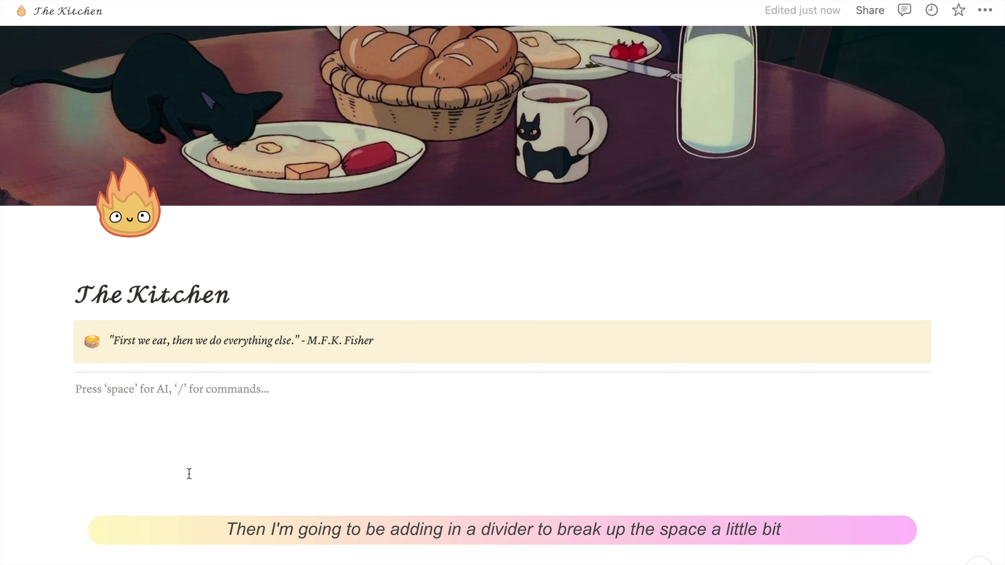
{"action": "type", "text": "/image"}
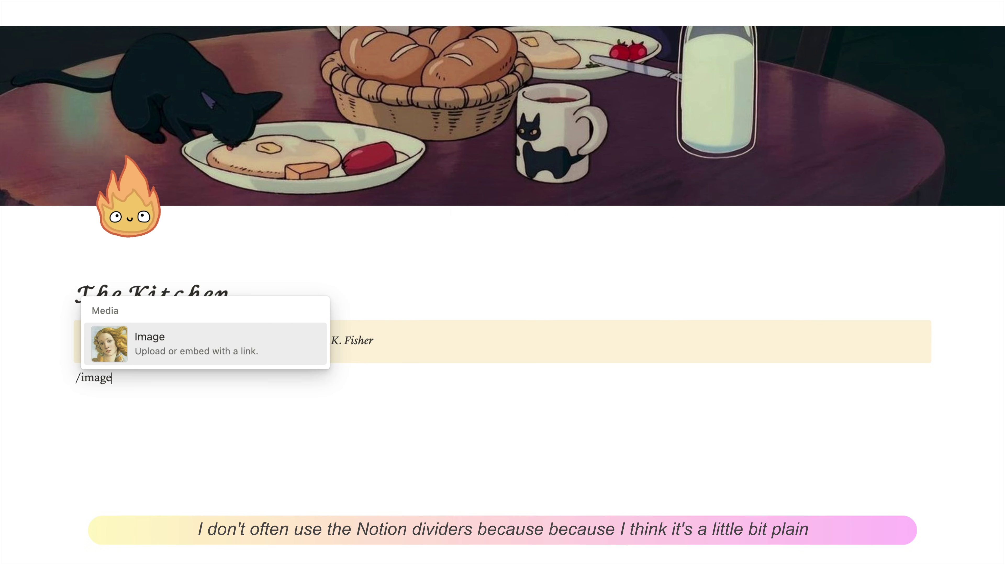
{"action": "left_click", "coordinate": [138, 357]}
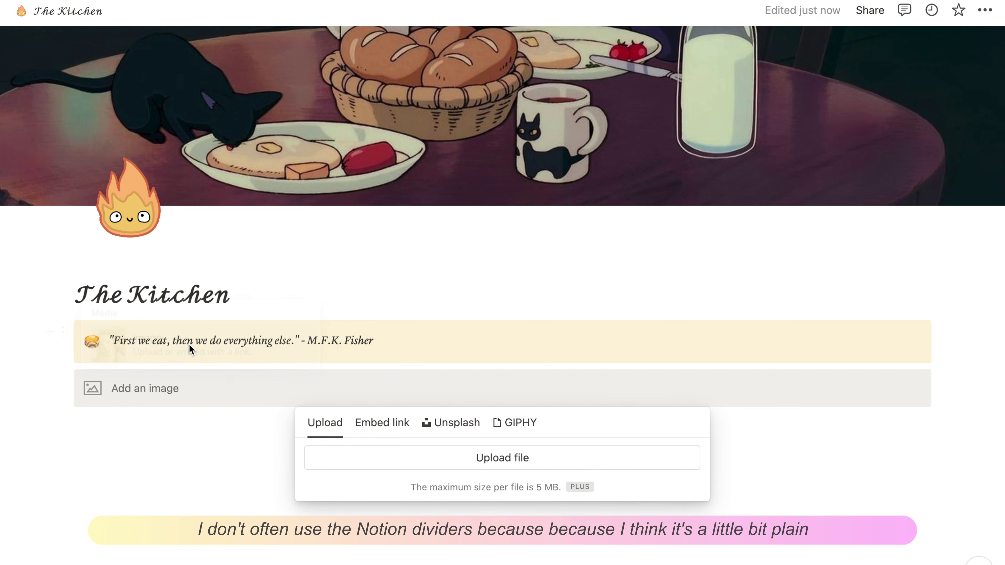
{"action": "left_click", "coordinate": [386, 457]}
{"action": "left_click", "coordinate": [356, 210]}
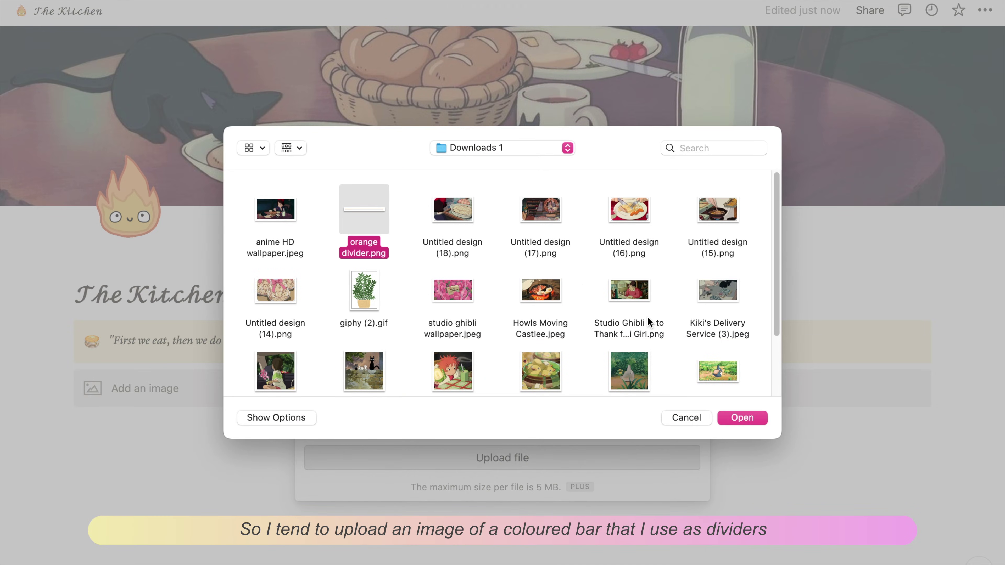
{"action": "left_click", "coordinate": [741, 418]}
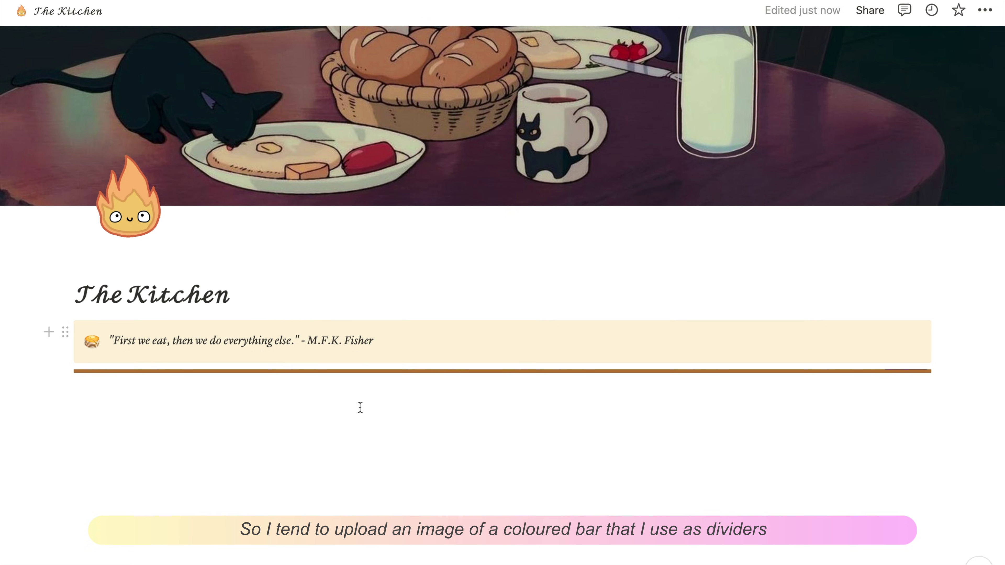
Add an image block below the divider holding Untitled design (18).png.
{"action": "left_click", "coordinate": [190, 394]}
{"action": "type", "text": "/image"}
{"action": "key", "text": "Return"}
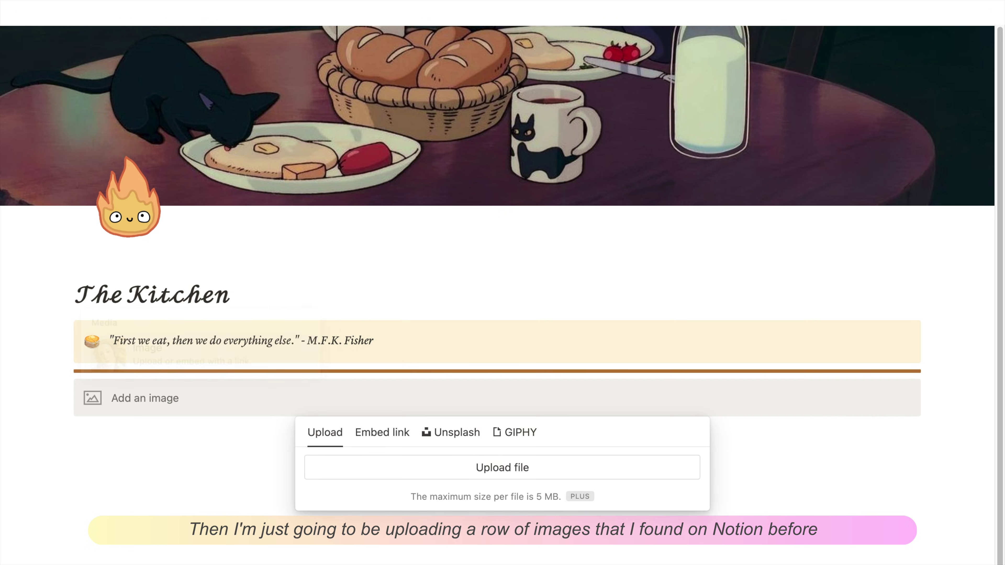
{"action": "left_click", "coordinate": [477, 478]}
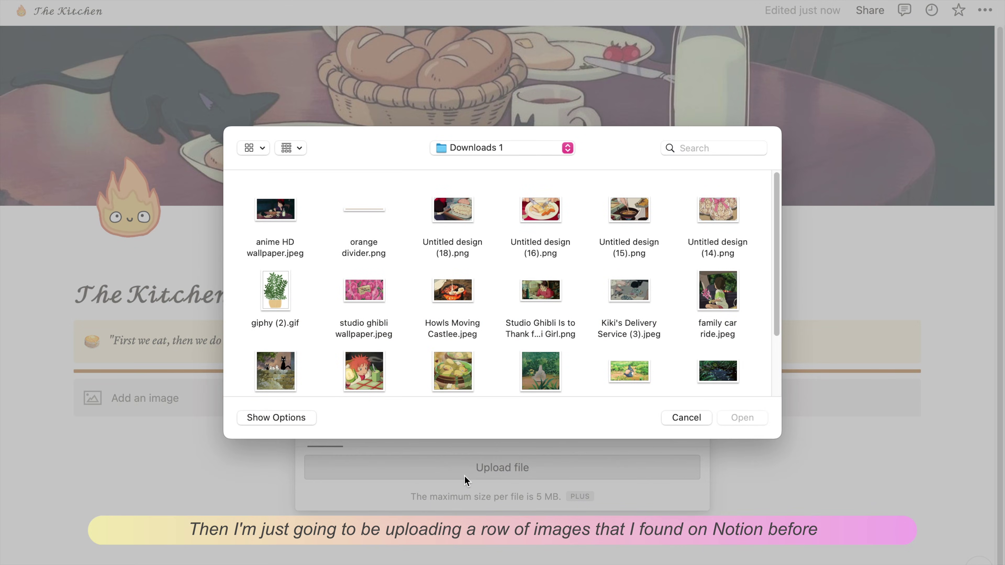
{"action": "double_click", "coordinate": [459, 217]}
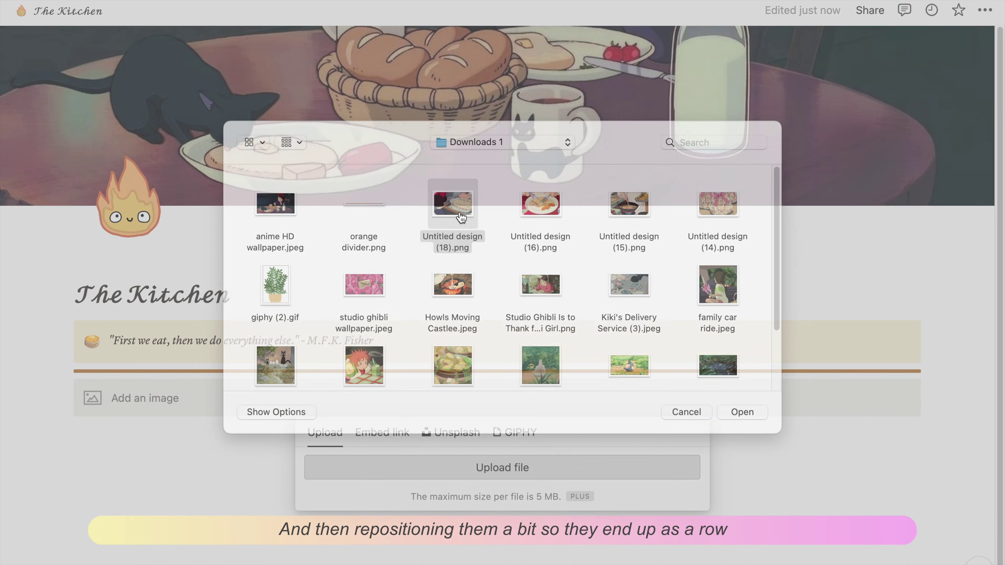
Drag the food images into side-by-side columns, with the cookie image in the fourth.
{"action": "scroll", "coordinate": [910, 415], "scroll_direction": "down", "scroll_amount": 5}
{"action": "scroll", "coordinate": [879, 409], "scroll_direction": "down", "scroll_amount": 2}
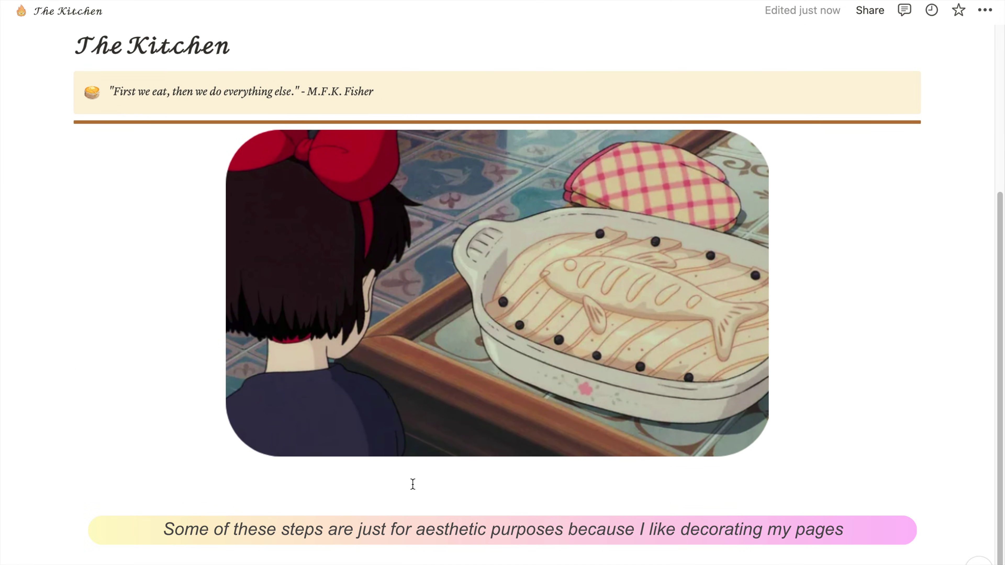
{"action": "left_click_drag", "start_coordinate": [212, 473], "coordinate": [799, 170]}
{"action": "scroll", "coordinate": [475, 332], "scroll_direction": "down", "scroll_amount": 2}
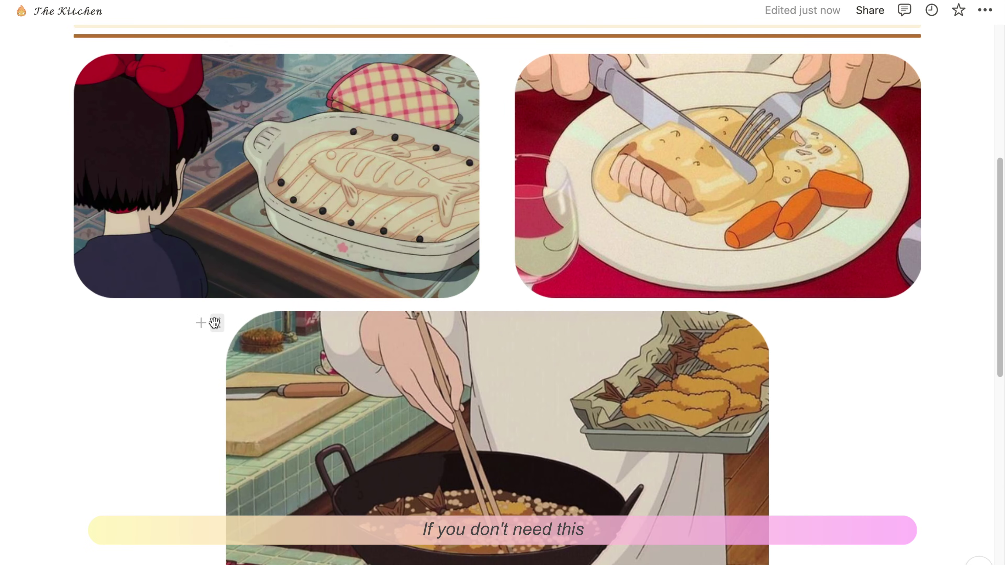
{"action": "left_click_drag", "start_coordinate": [210, 321], "coordinate": [939, 90]}
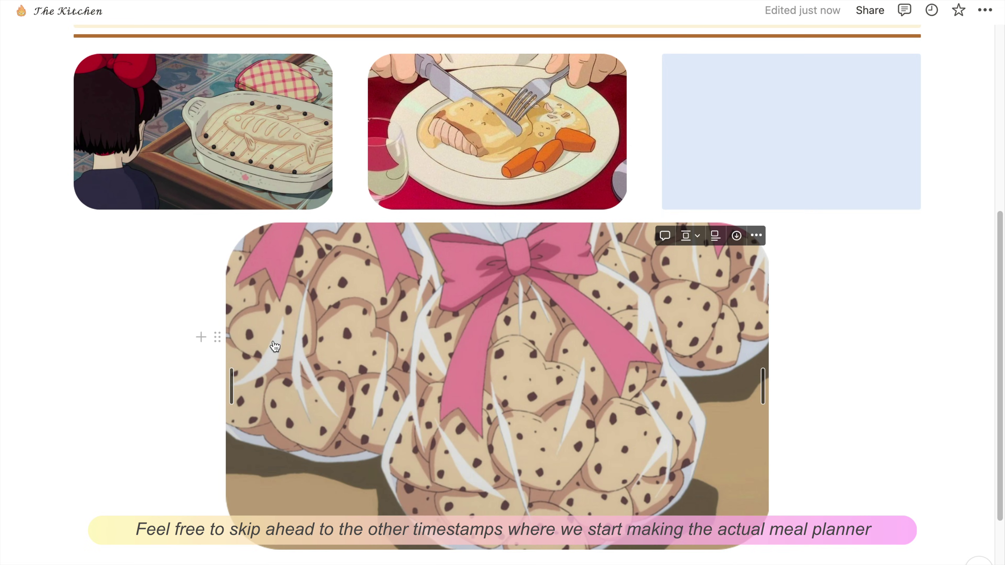
{"action": "left_click_drag", "start_coordinate": [215, 333], "coordinate": [926, 125]}
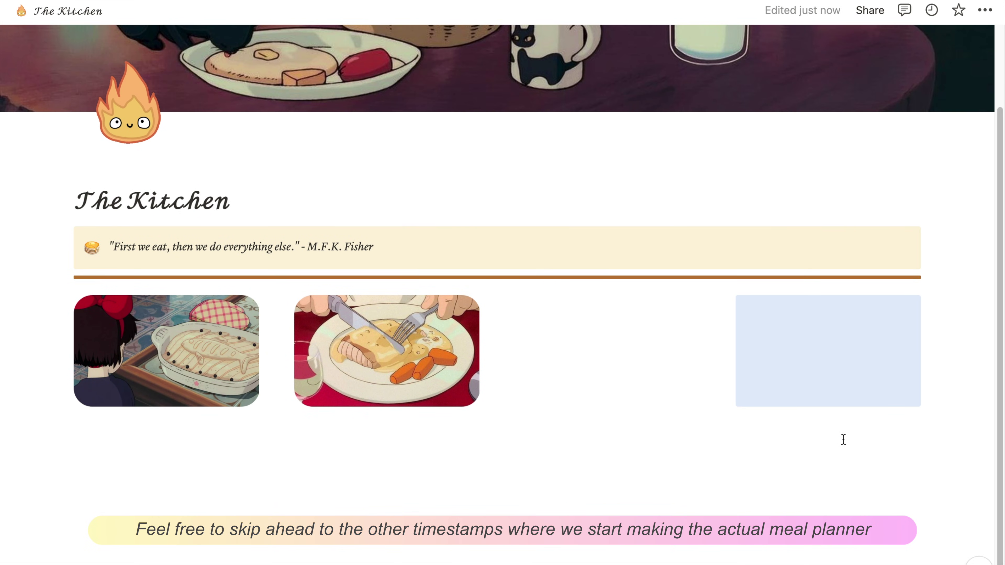
Add a callout reading 'Navigation' below the image row and select its text for formatting.
{"action": "left_click", "coordinate": [294, 406]}
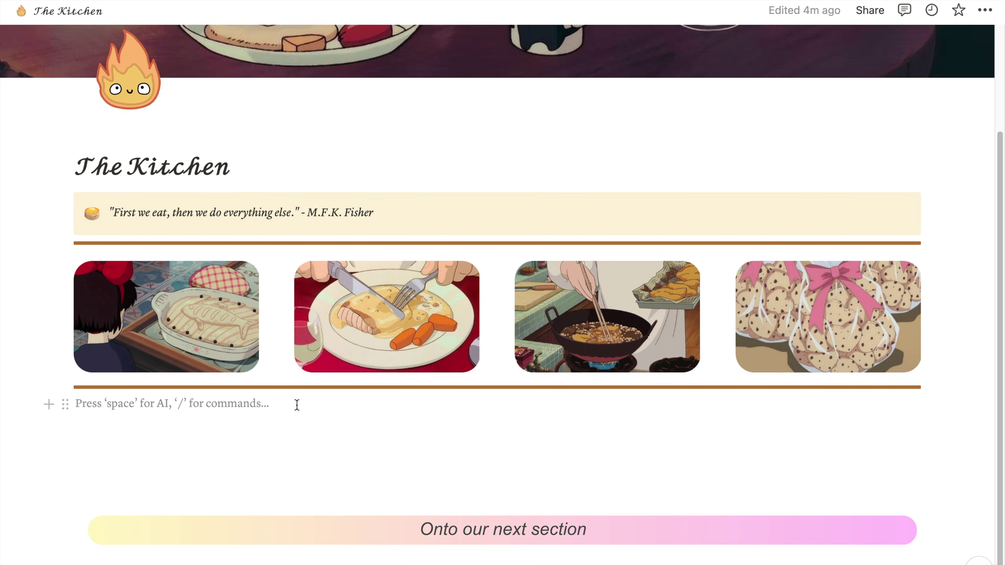
{"action": "type", "text": "/call"}
{"action": "key", "text": "Return"}
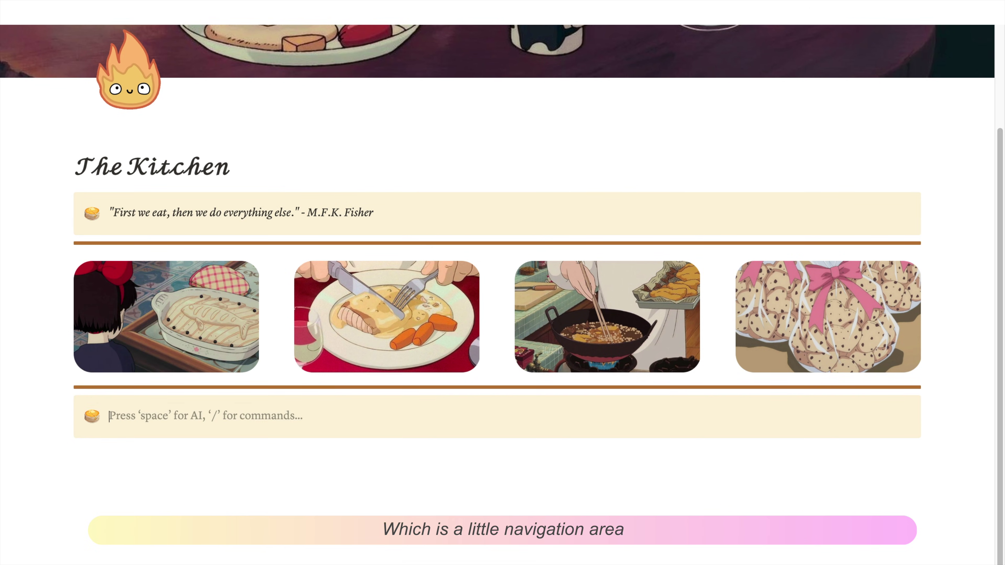
{"action": "type", "text": "Navigation"}
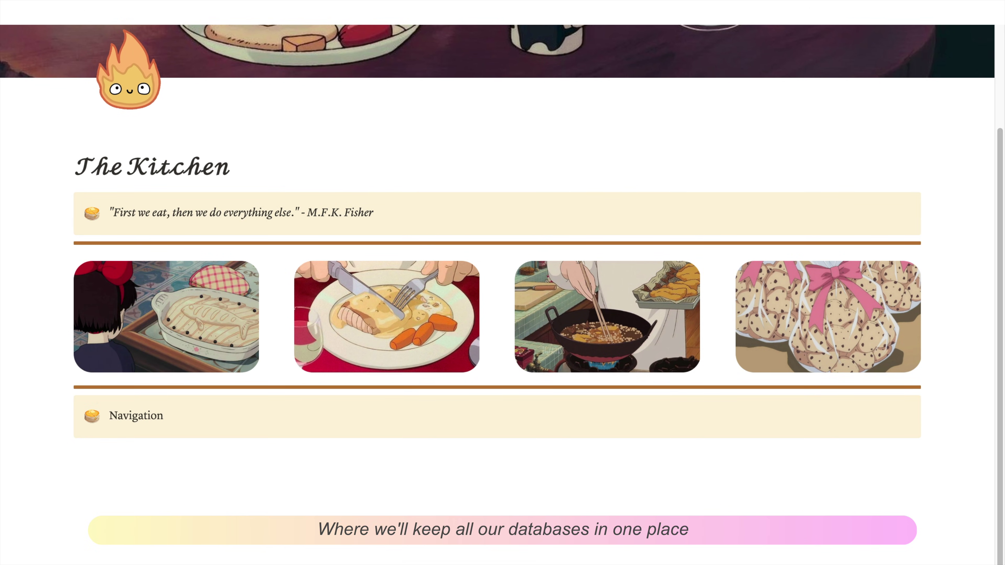
{"action": "key", "text": "super+a"}
Insert a two-column layout and move the Navigation callout into a narrowed left column.
{"action": "left_click", "coordinate": [259, 468]}
{"action": "type", "text": "/two"}
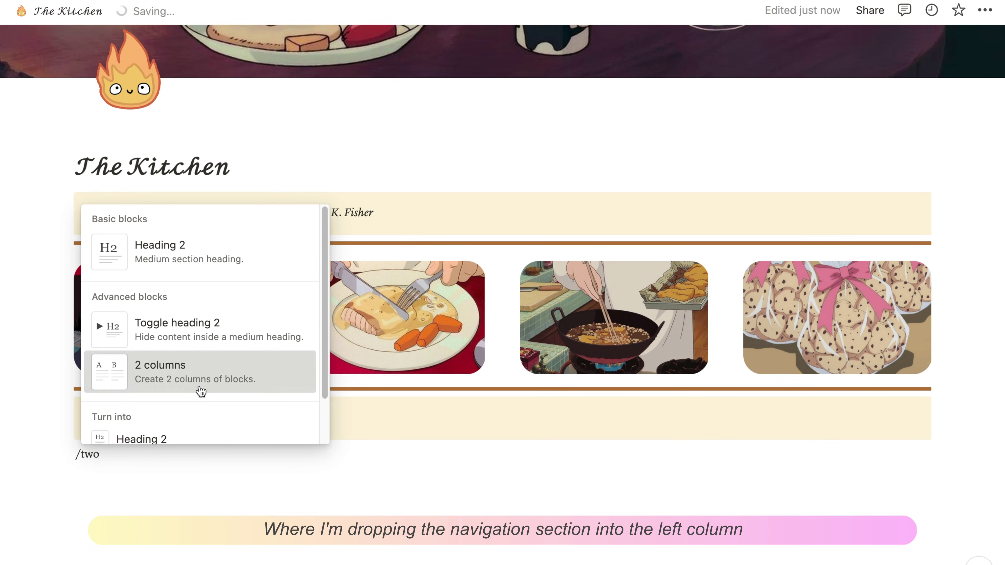
{"action": "left_click", "coordinate": [197, 391]}
{"action": "left_click_drag", "start_coordinate": [68, 402], "coordinate": [81, 459]}
{"action": "left_click_drag", "start_coordinate": [491, 434], "coordinate": [282, 438]}
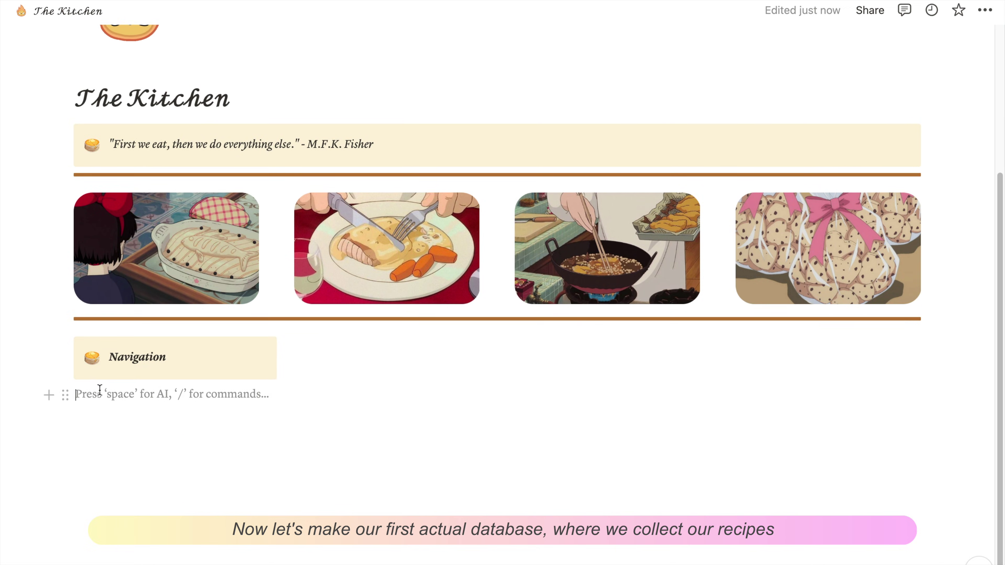
{"action": "type", "text": "/page"}
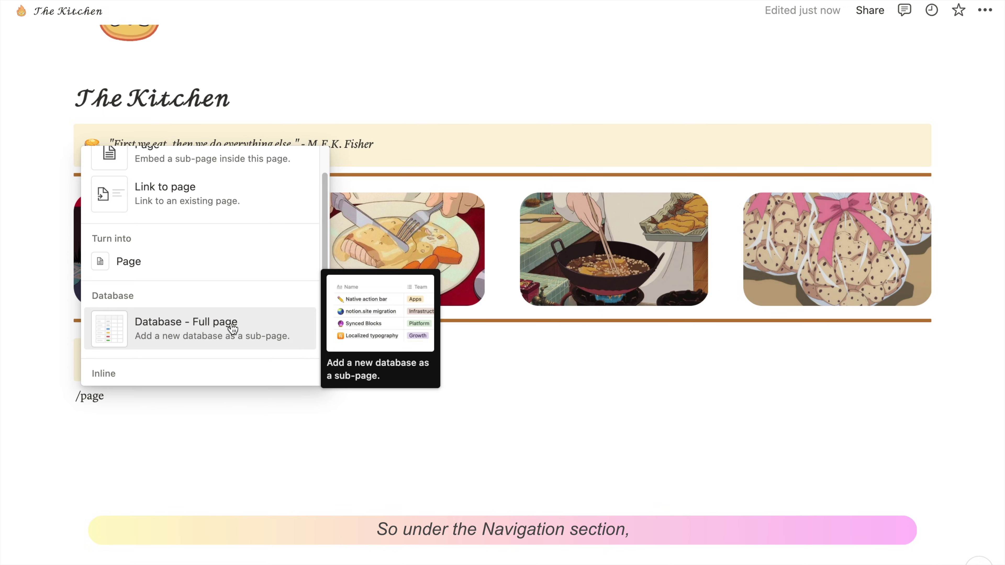
Create a full-page database named 'Recipes' and give it a lemon emoji icon.
{"action": "left_click", "coordinate": [232, 328]}
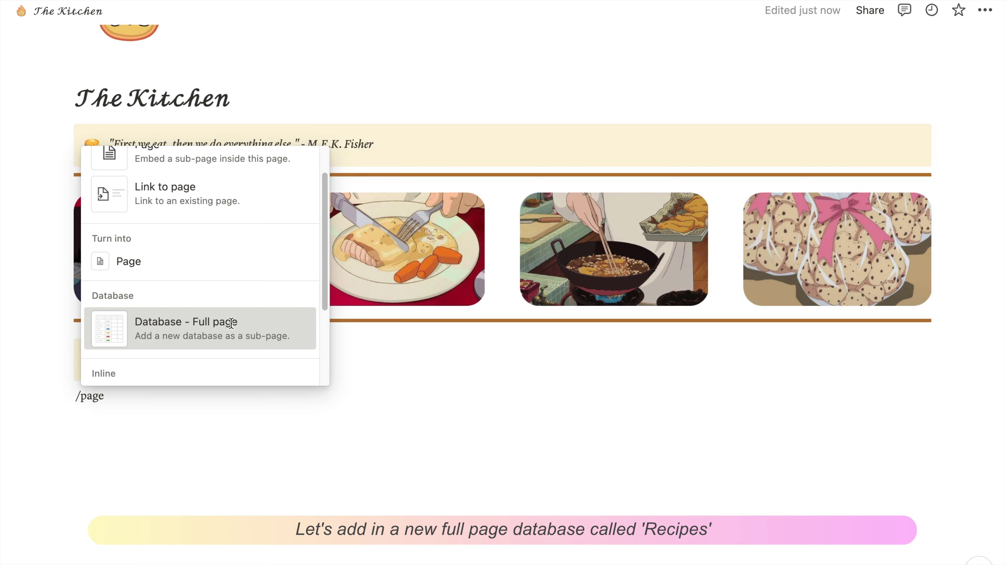
{"action": "left_click", "coordinate": [233, 328]}
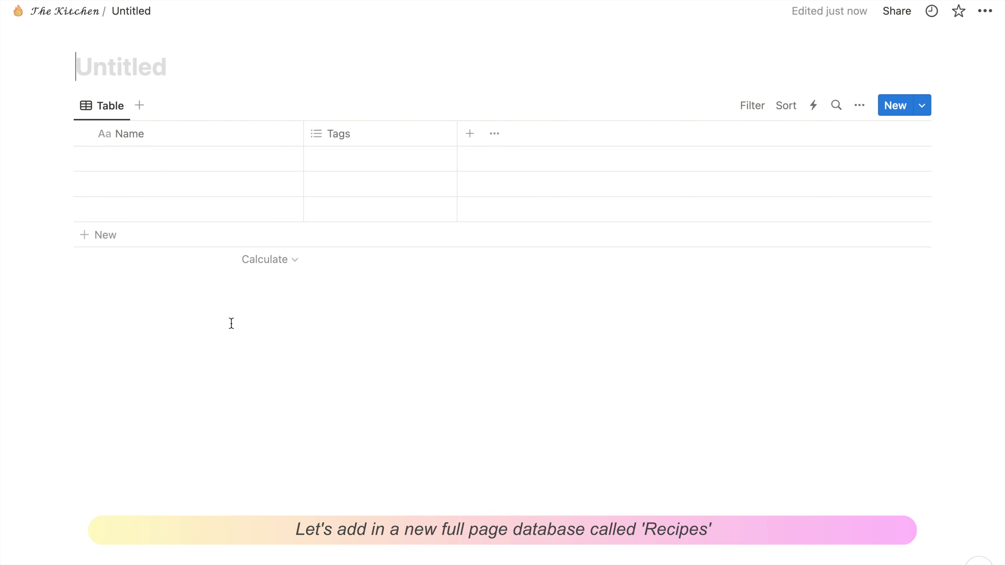
{"action": "type", "text": "Recipes"}
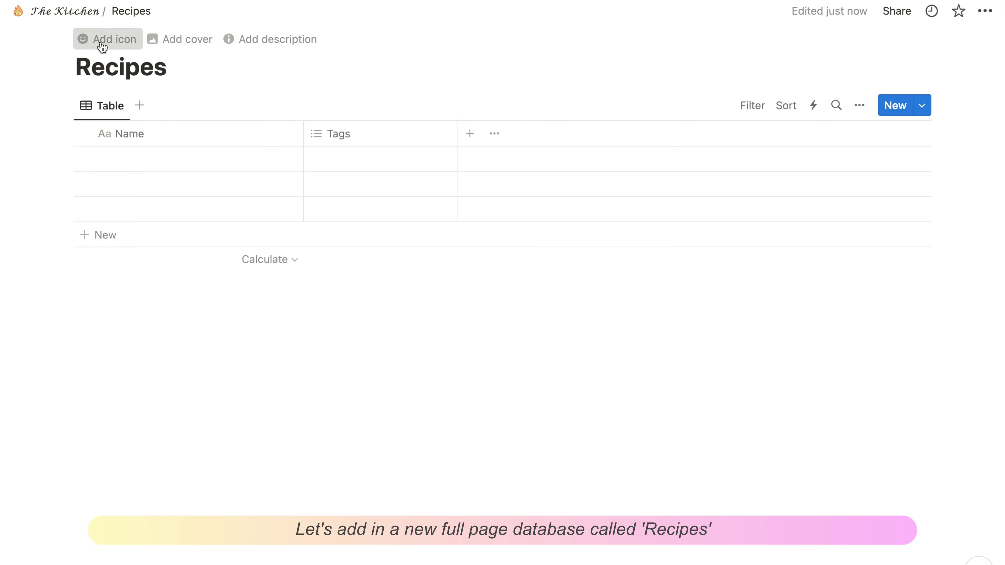
{"action": "left_click", "coordinate": [95, 43]}
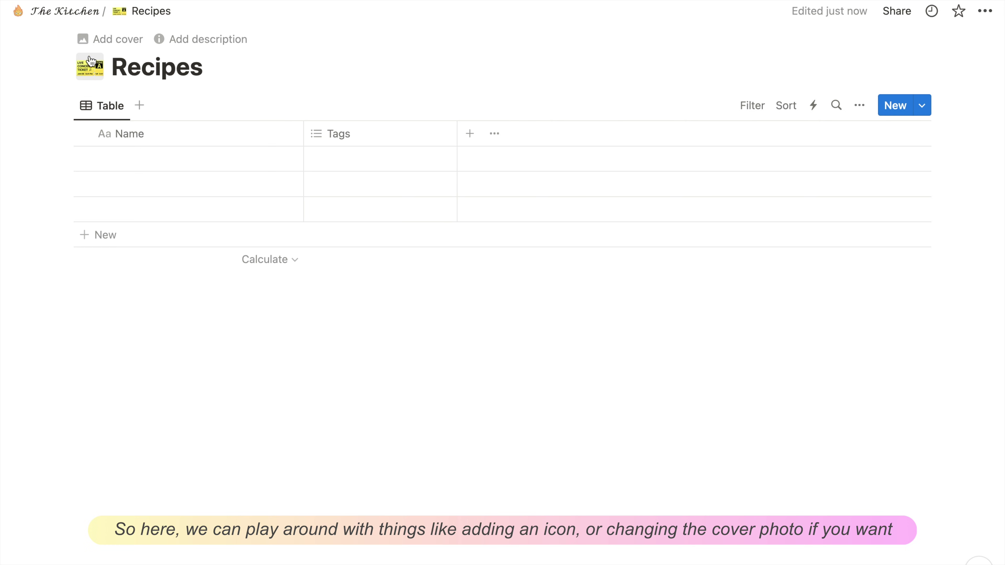
{"action": "left_click", "coordinate": [95, 75]}
{"action": "left_click", "coordinate": [34, 193]}
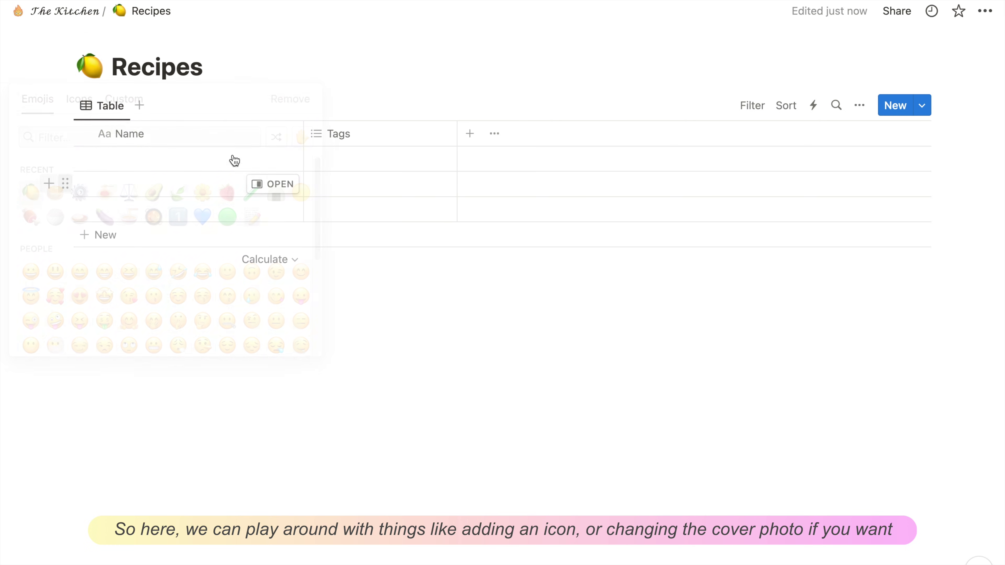
Switch the Recipes database to a gallery of small page-cover cards that open in side peek.
{"action": "left_click", "coordinate": [859, 105]}
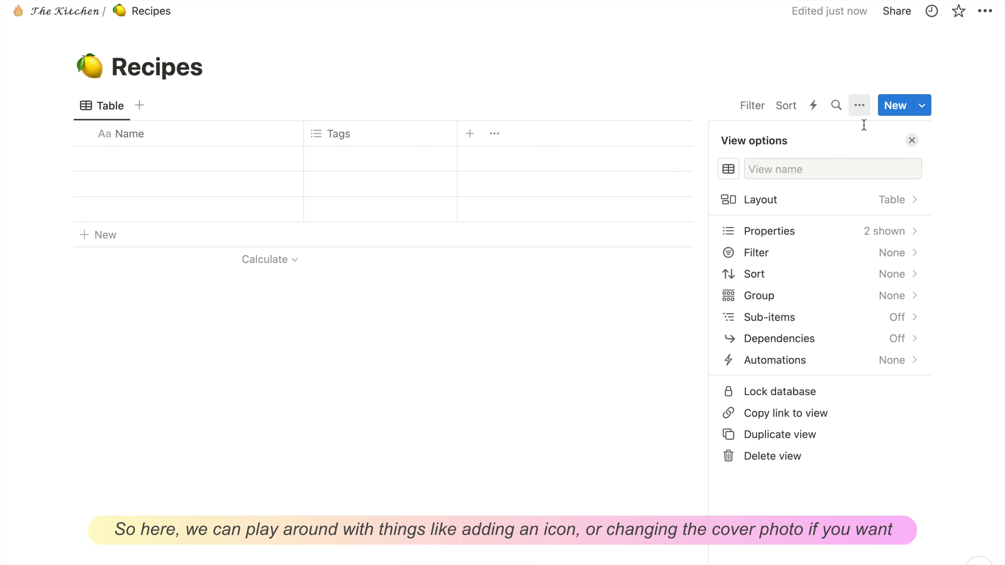
{"action": "left_click", "coordinate": [849, 207]}
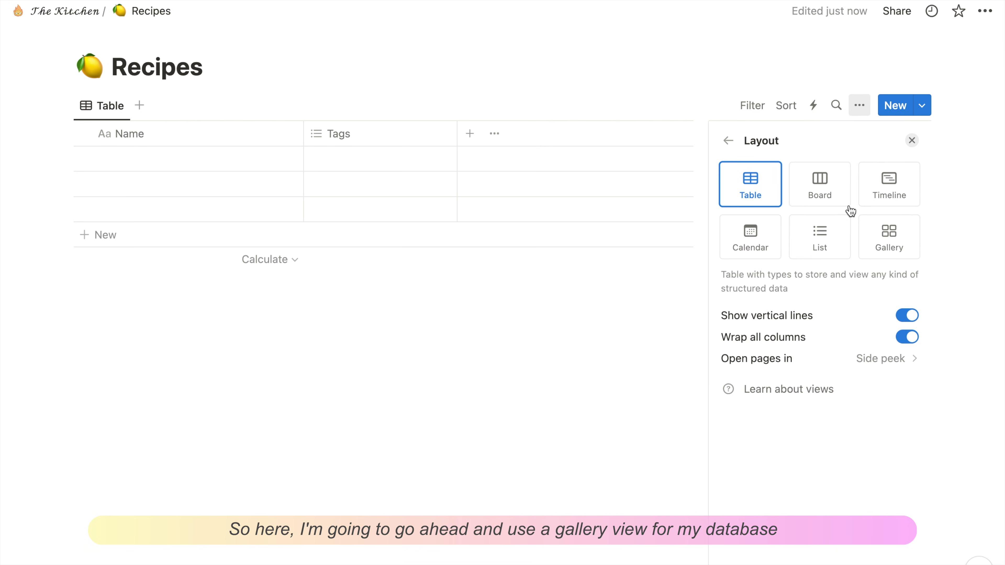
{"action": "left_click", "coordinate": [890, 237]}
{"action": "left_click", "coordinate": [909, 315]}
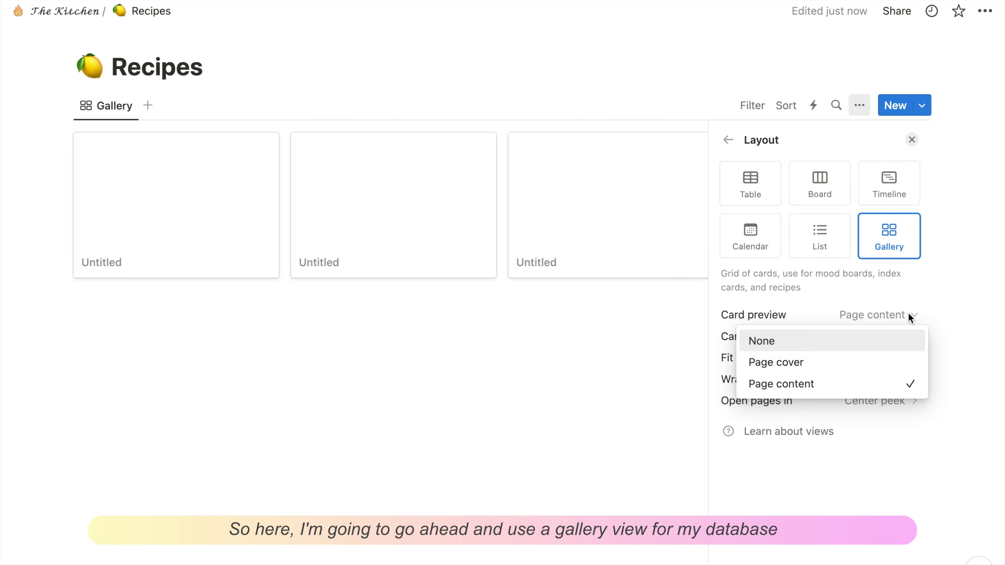
{"action": "left_click", "coordinate": [870, 366]}
{"action": "left_click", "coordinate": [893, 337]}
{"action": "left_click", "coordinate": [848, 369]}
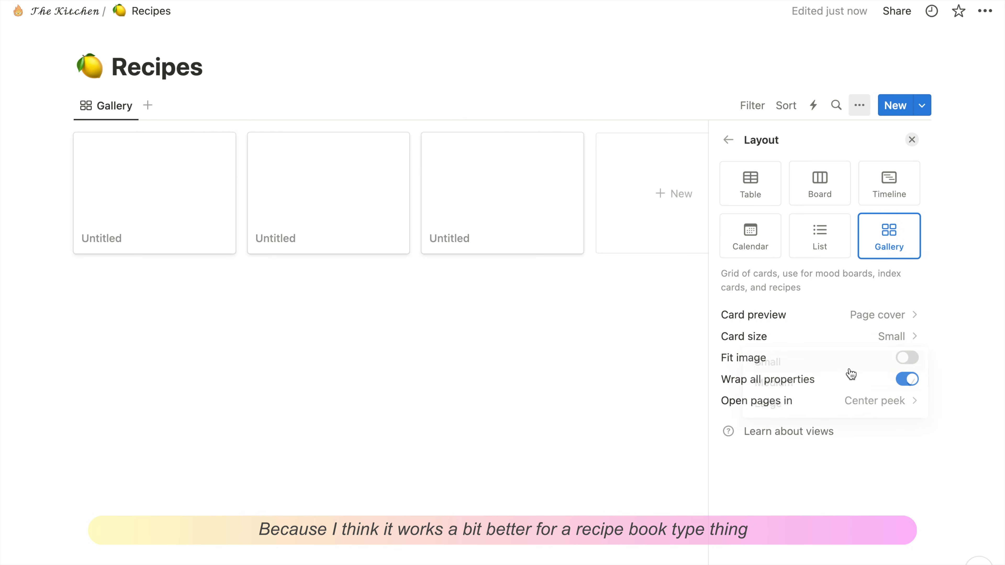
{"action": "left_click", "coordinate": [912, 404]}
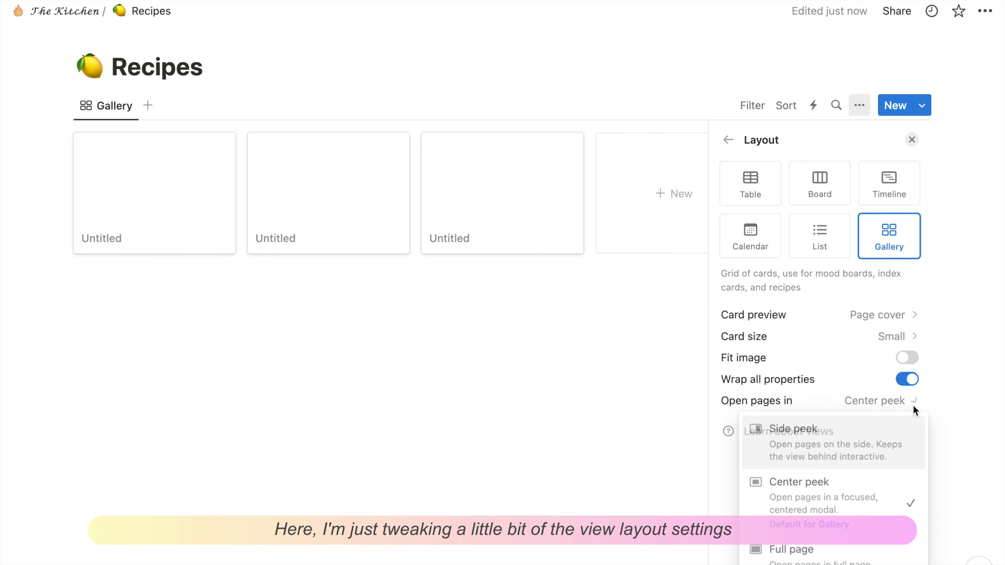
{"action": "left_click", "coordinate": [848, 447]}
Rename the gallery view to 'Recipes'.
{"action": "key", "text": "Escape"}
{"action": "type", "text": "Recipes"}
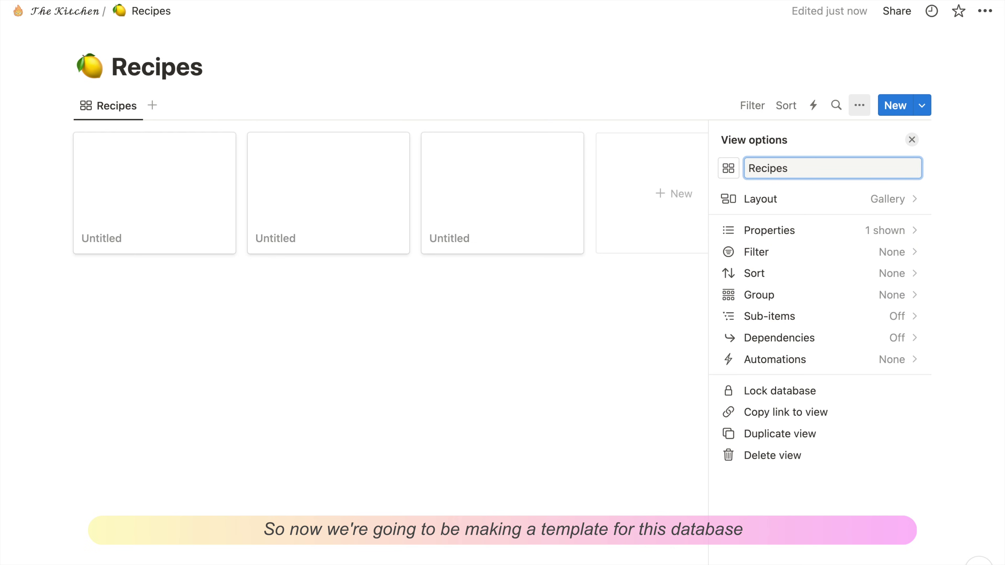
{"action": "key", "text": "Escape"}
{"action": "left_click", "coordinate": [921, 105]}
Create a new recipe template and rename its Tags property to Cuisine.
{"action": "left_click", "coordinate": [850, 209]}
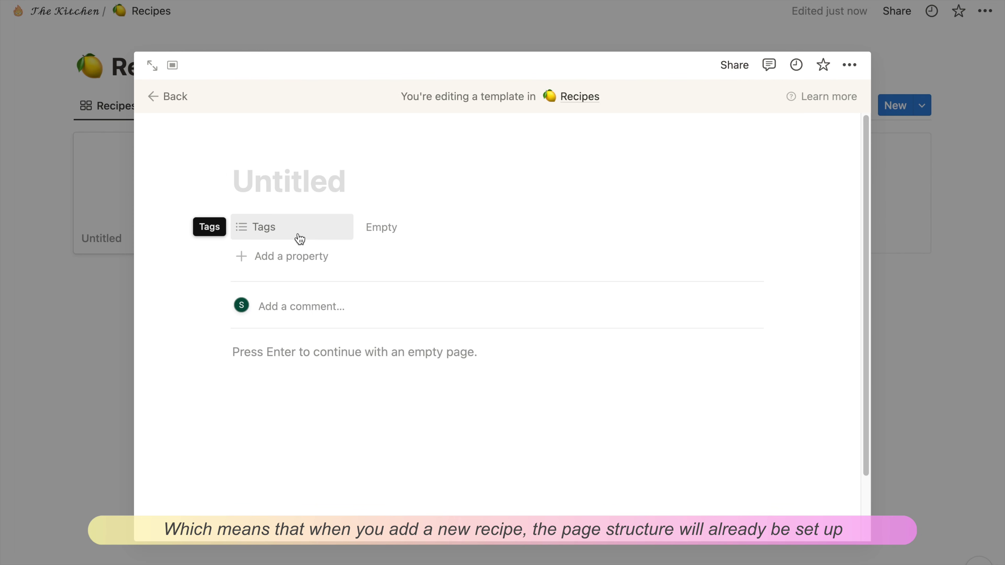
{"action": "left_click", "coordinate": [299, 238]}
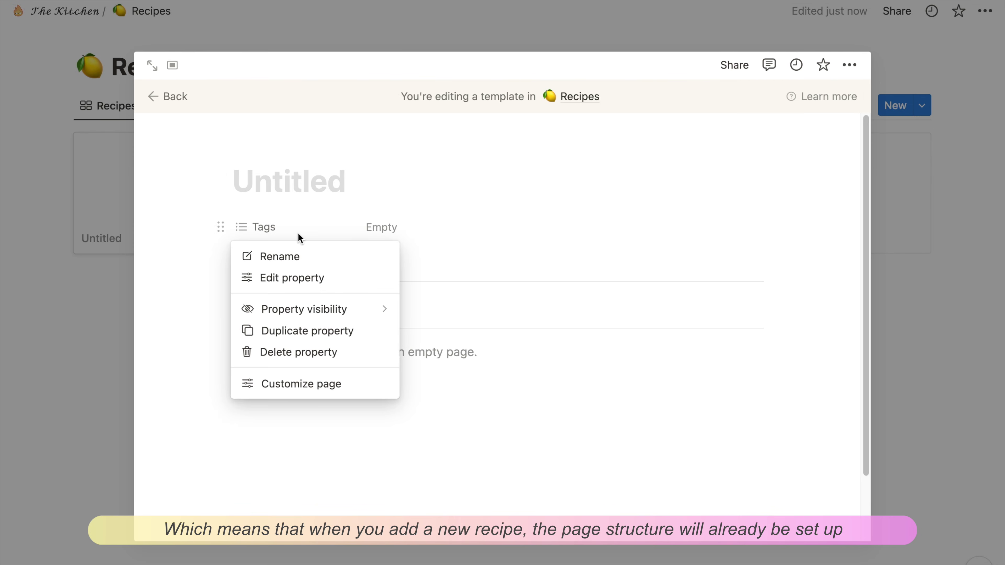
{"action": "left_click", "coordinate": [310, 264]}
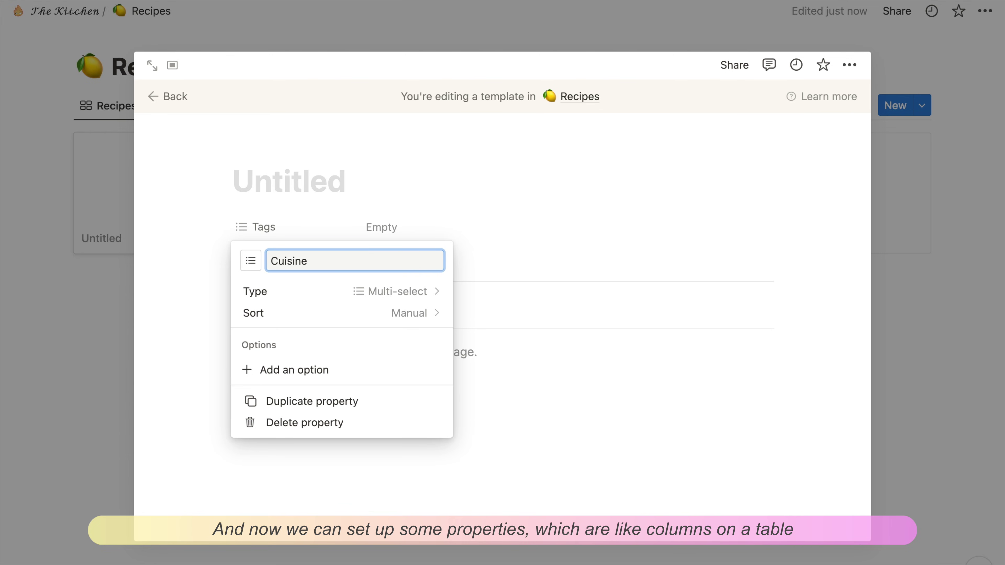
Add Cuisine options Italian, Chinese, Frrench, Indian, Japanese, Korean and Thai.
{"action": "left_click", "coordinate": [371, 370]}
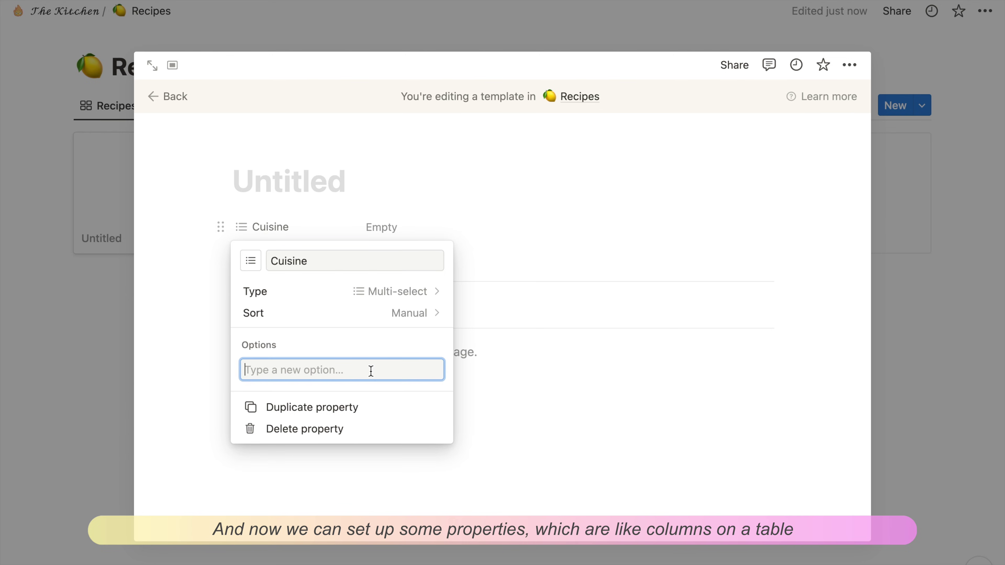
{"action": "type", "text": "Italian"}
{"action": "key", "text": "Return"}
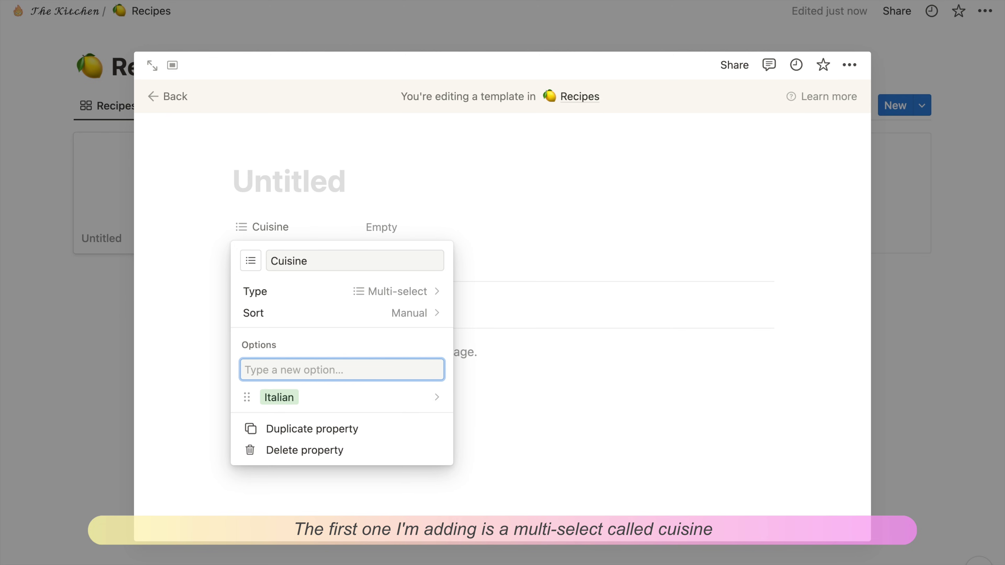
{"action": "type", "text": "Chinese"}
{"action": "key", "text": "Return"}
{"action": "type", "text": "Frrench"}
{"action": "key", "text": "Return"}
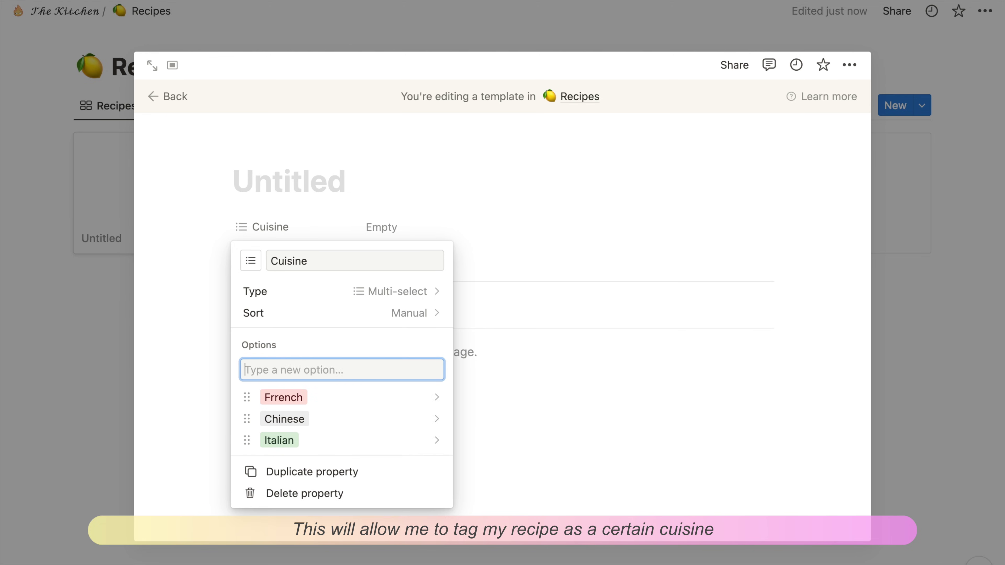
{"action": "type", "text": "Indian"}
{"action": "key", "text": "Return"}
{"action": "type", "text": "Japanese"}
{"action": "key", "text": "Return"}
{"action": "type", "text": "K"}
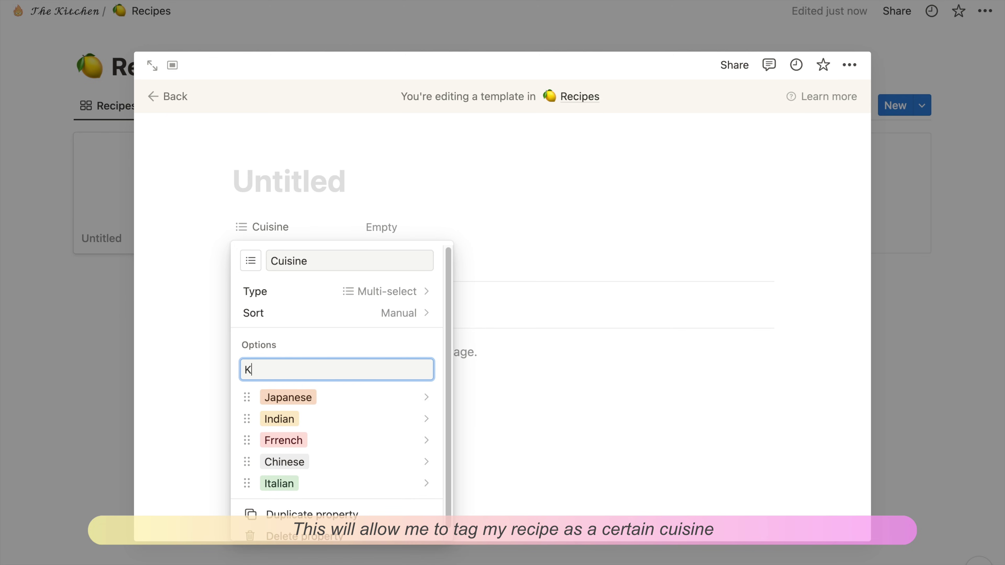
{"action": "type", "text": "orean"}
{"action": "key", "text": "Return"}
{"action": "type", "text": "Thai"}
{"action": "key", "text": "Return"}
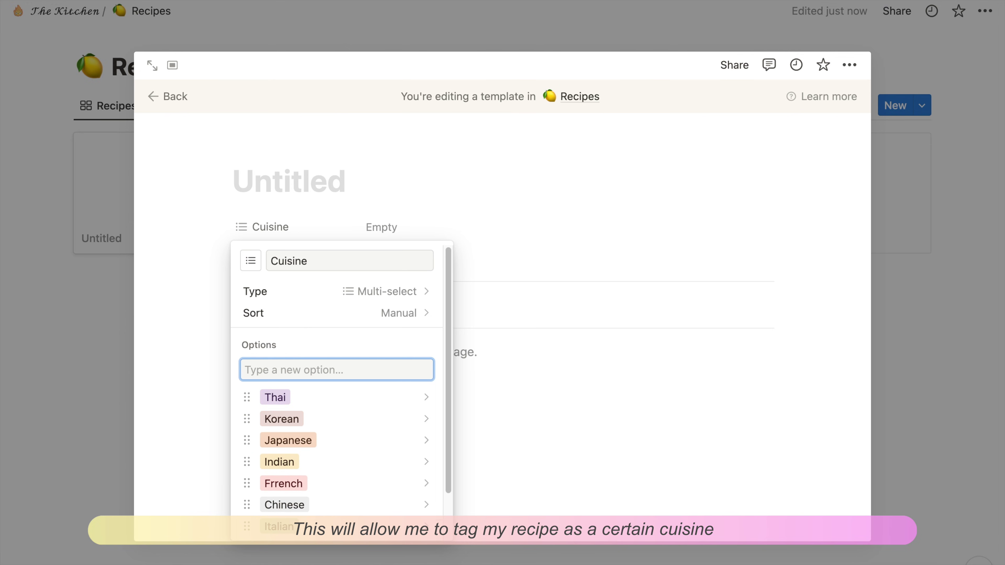
Correct 'Frrench' to 'French' and sort the Cuisine options alphabetically.
{"action": "left_click", "coordinate": [411, 456]}
{"action": "type", "text": "French"}
{"action": "key", "text": "Return"}
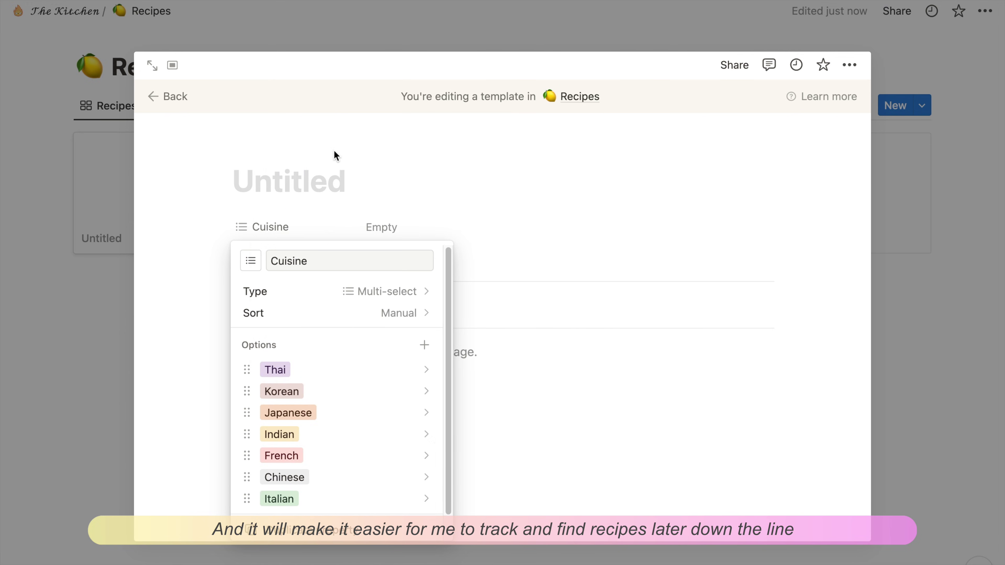
{"action": "scroll", "coordinate": [365, 291], "scroll_direction": "down", "scroll_amount": 1}
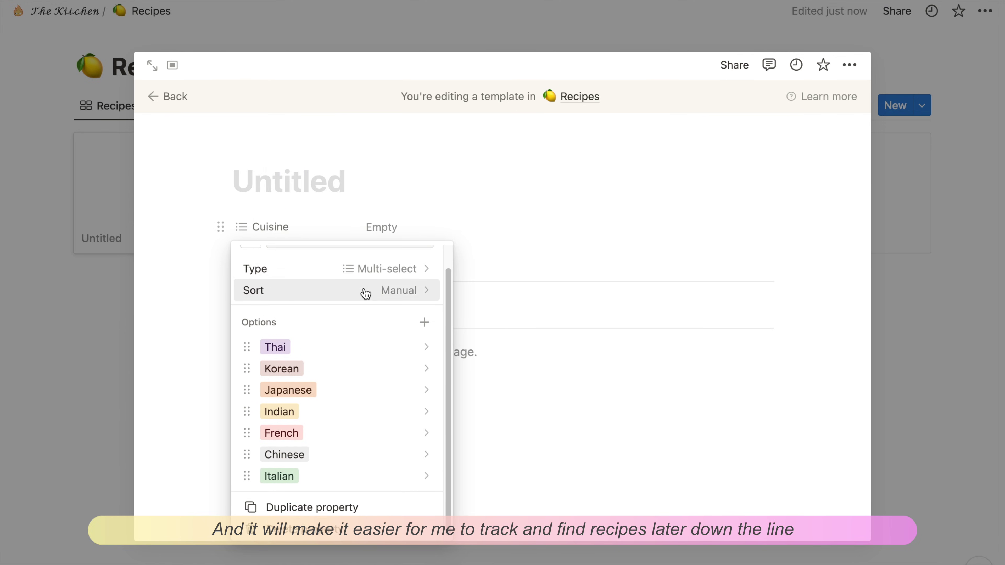
{"action": "left_click", "coordinate": [427, 298]}
{"action": "left_click", "coordinate": [375, 336]}
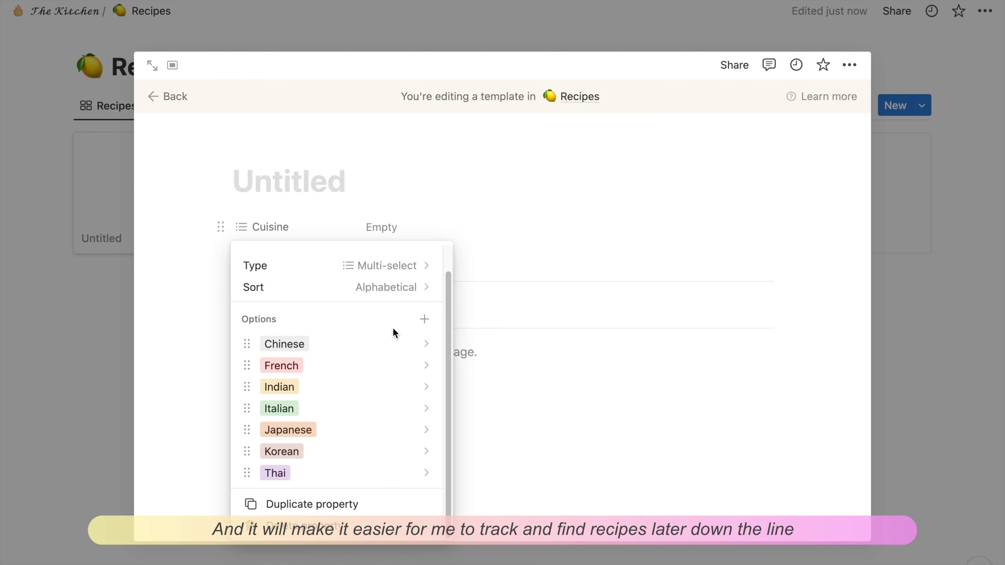
{"action": "left_click", "coordinate": [489, 242]}
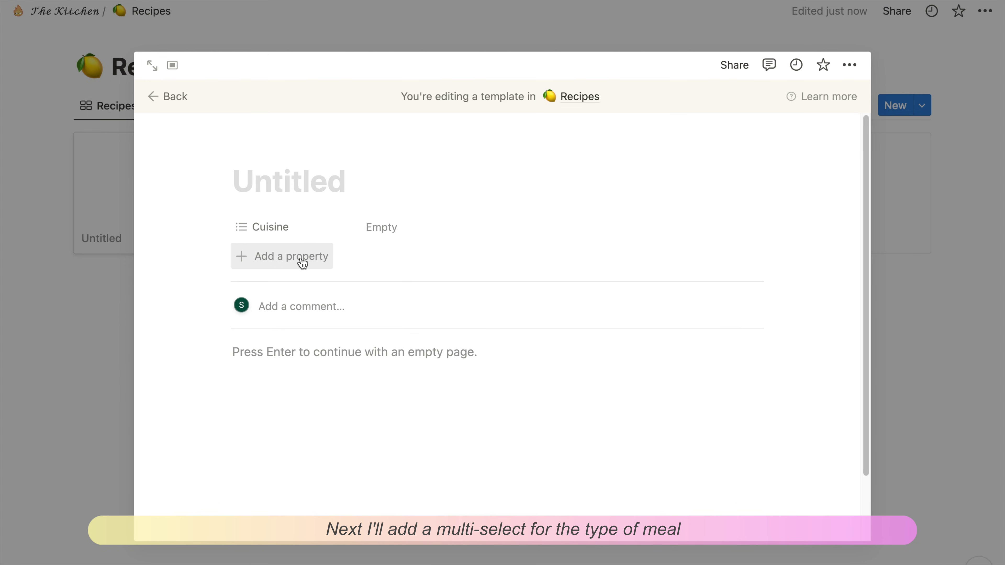
Add a Type multi-select property with Breakfast, Lunch, Dinner and Snack options.
{"action": "left_click", "coordinate": [302, 261]}
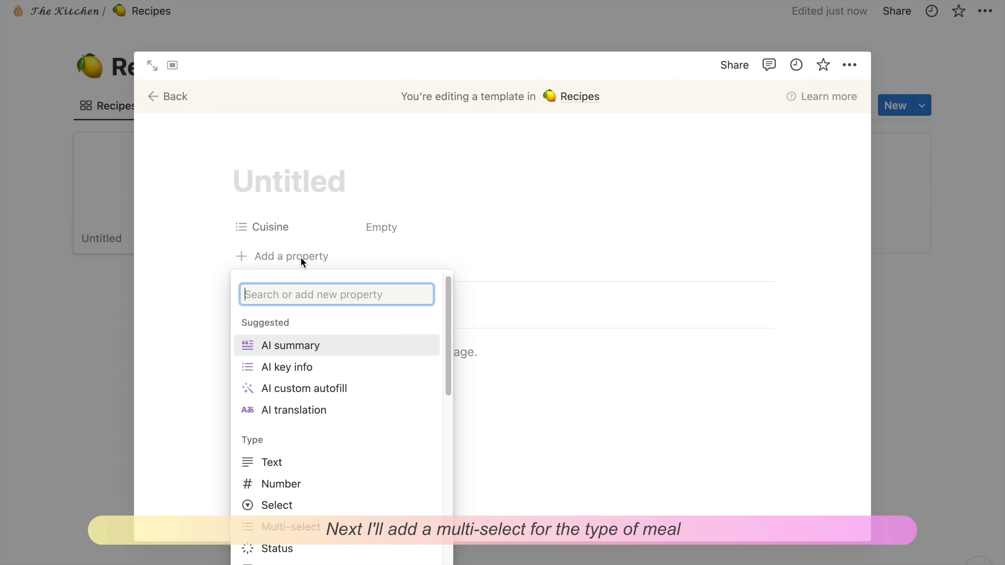
{"action": "left_click", "coordinate": [279, 529]}
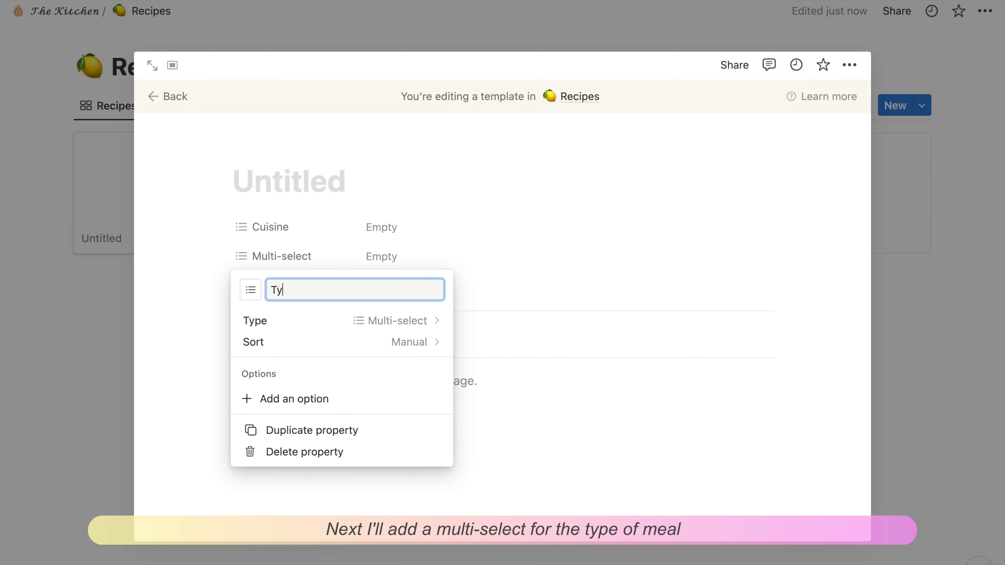
{"action": "left_click", "coordinate": [316, 403]}
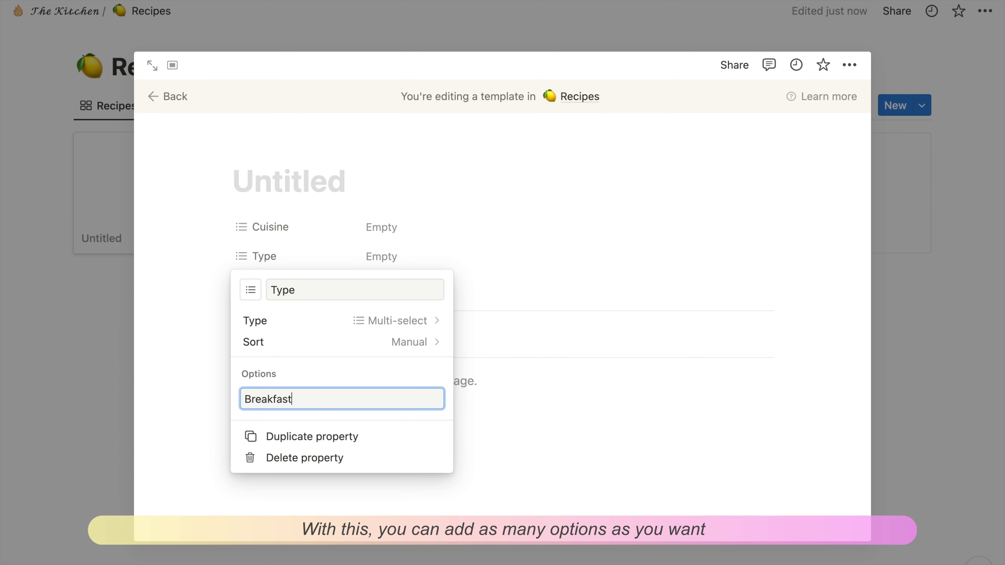
{"action": "key", "text": "Return"}
{"action": "type", "text": "Lunch"}
{"action": "key", "text": "Return"}
{"action": "type", "text": "Dinner"}
{"action": "key", "text": "Return"}
{"action": "type", "text": "Snack"}
{"action": "key", "text": "Return"}
{"action": "type", "text": "Beverag"}
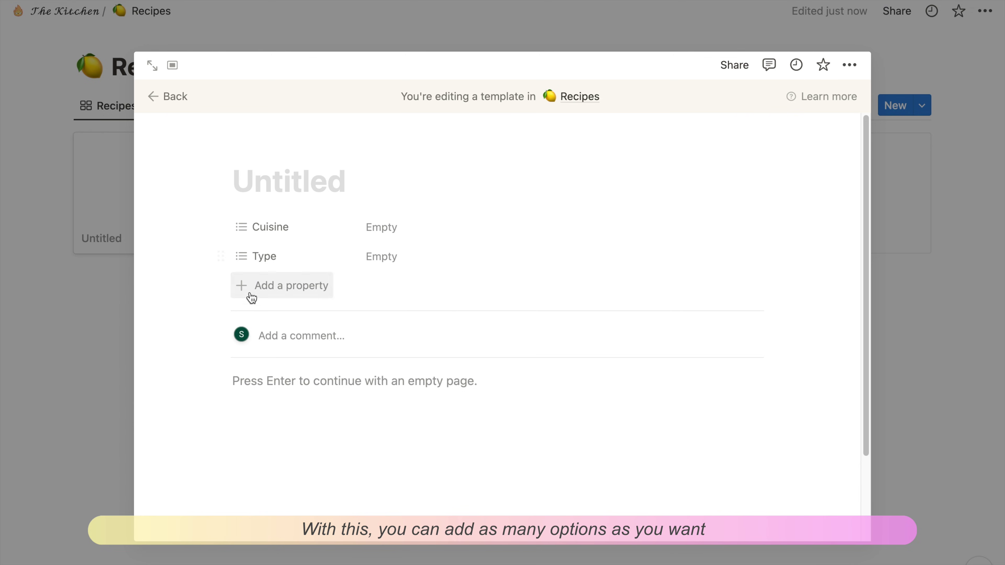
Add a 'Time required' property of type Number.
{"action": "left_click", "coordinate": [256, 293]}
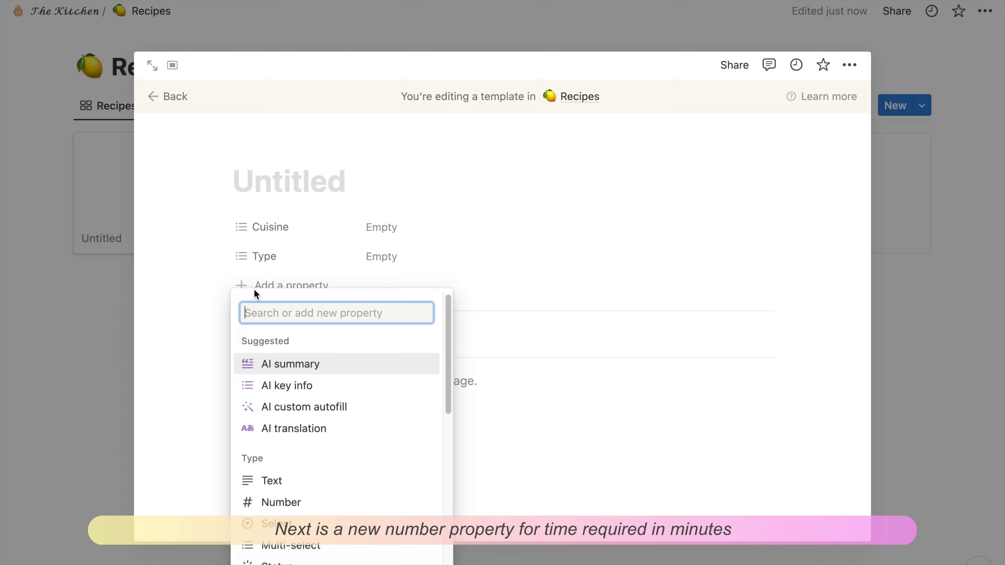
{"action": "type", "text": "Time required"}
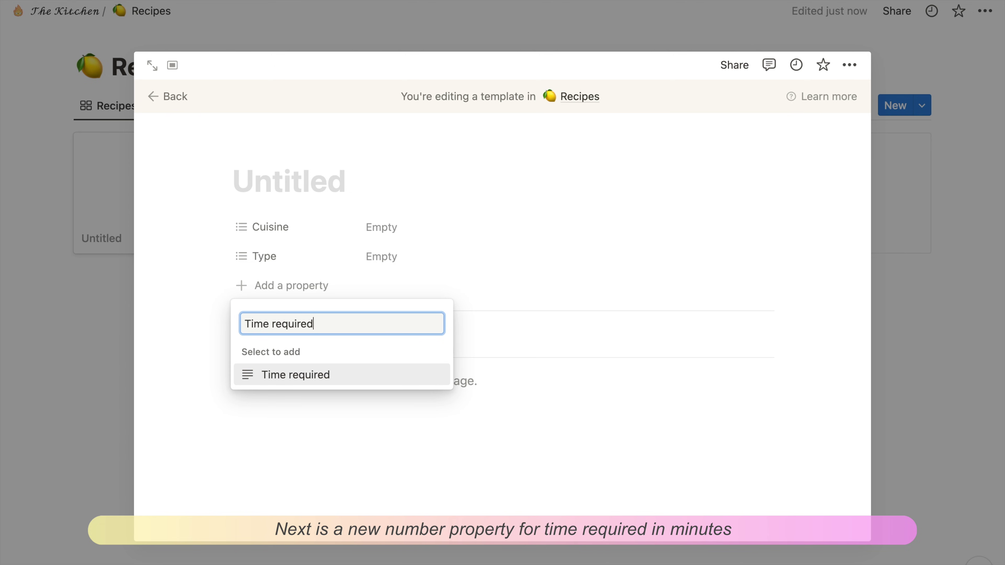
{"action": "key", "text": "Return"}
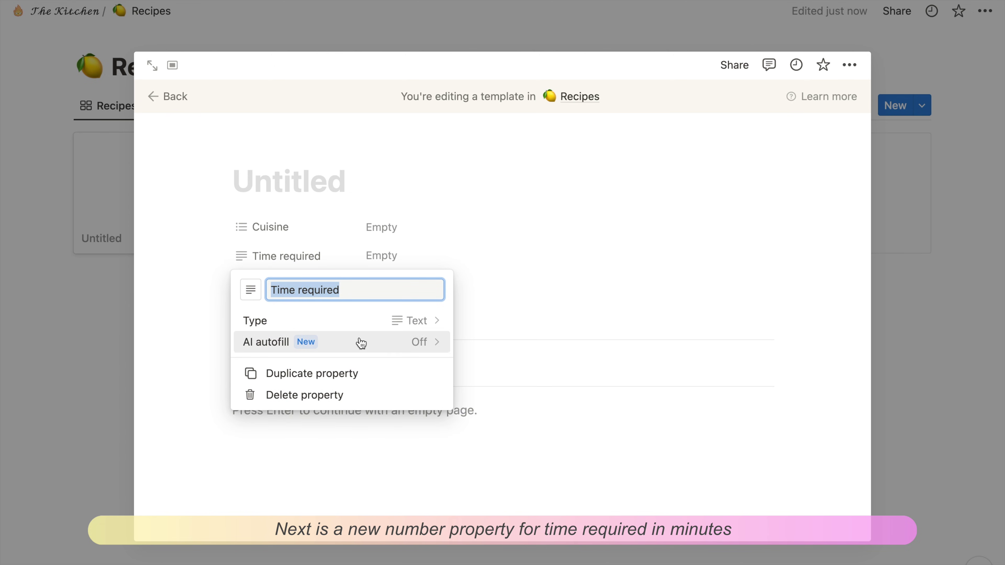
{"action": "left_click", "coordinate": [370, 323]}
{"action": "left_click", "coordinate": [328, 489]}
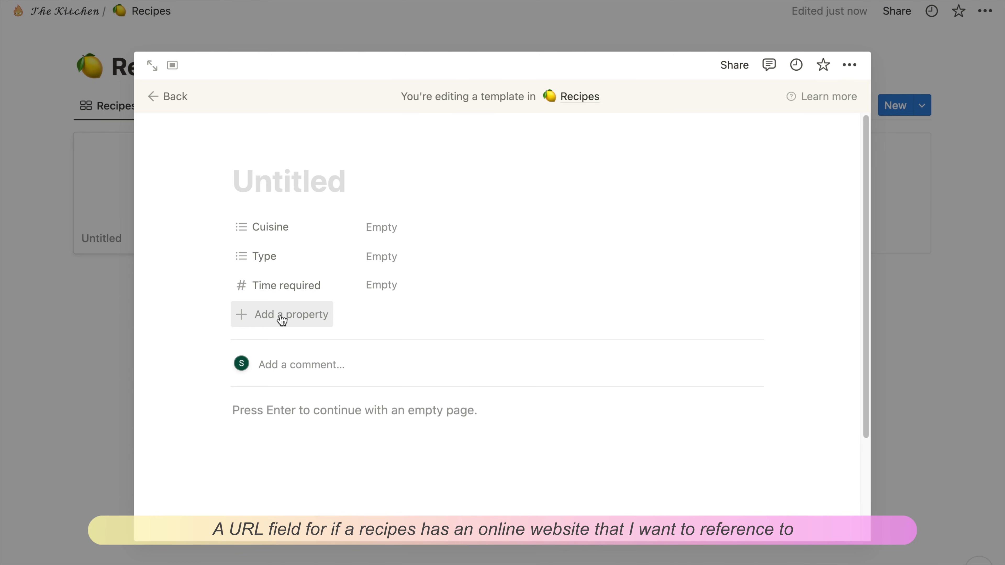
Add a URL property to the recipe template.
{"action": "left_click", "coordinate": [279, 315]}
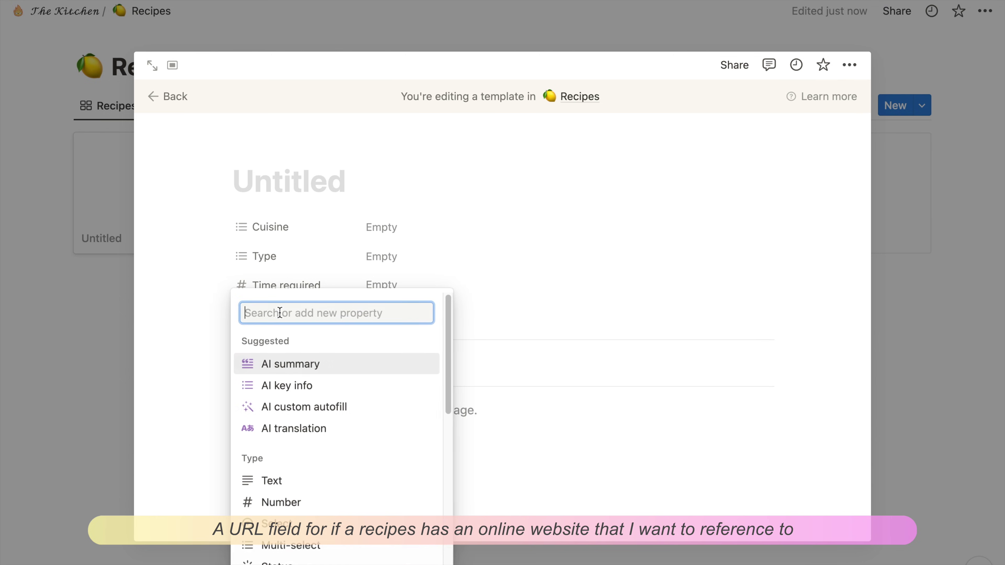
{"action": "type", "text": "url"}
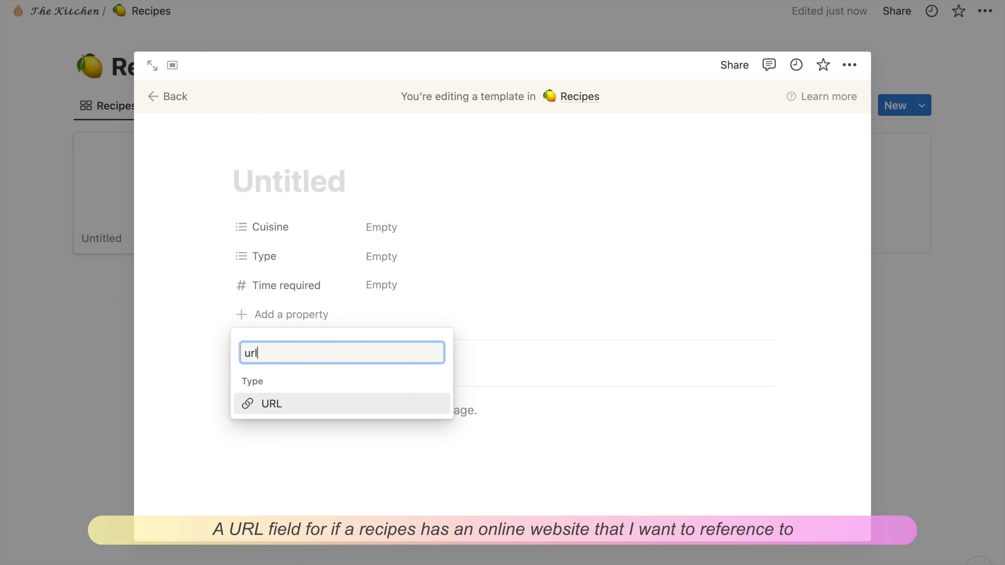
{"action": "left_click", "coordinate": [288, 402]}
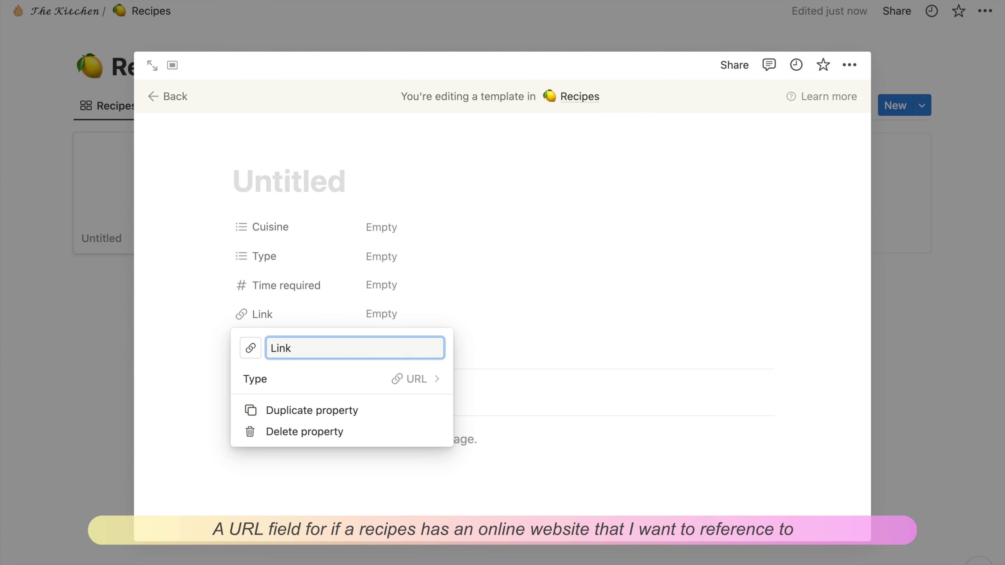
Name the URL property 'Link' and create a Macros multi-select property.
{"action": "type", "text": "Link"}
{"action": "left_click", "coordinate": [216, 320]}
{"action": "left_click", "coordinate": [275, 349]}
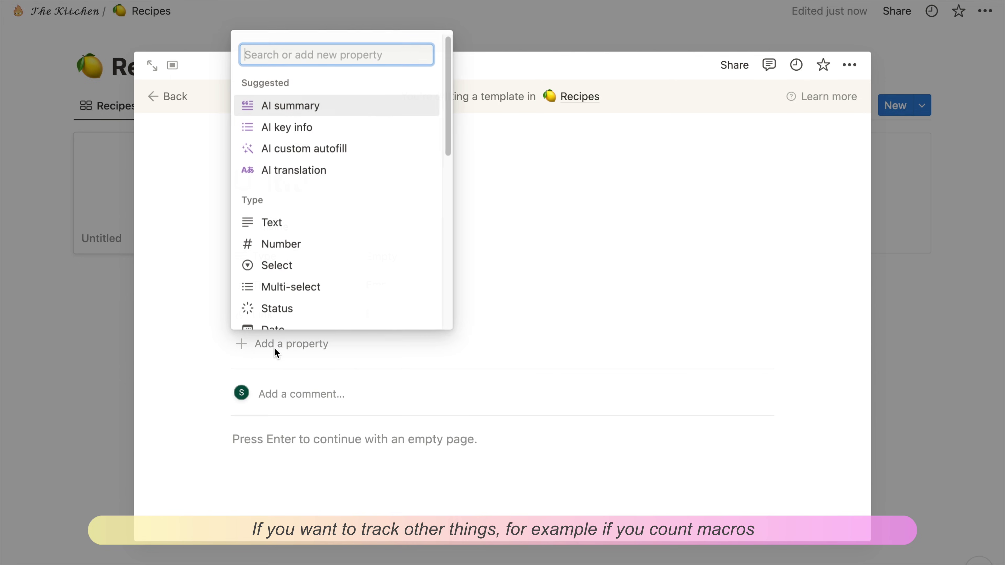
{"action": "type", "text": "Ma"}
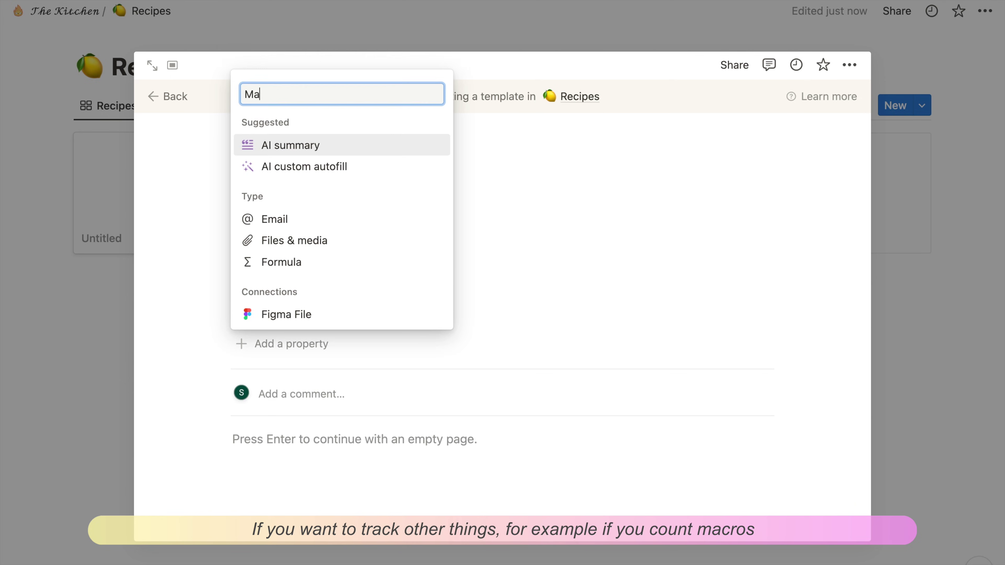
{"action": "type", "text": "cros"}
{"action": "key", "text": "Return"}
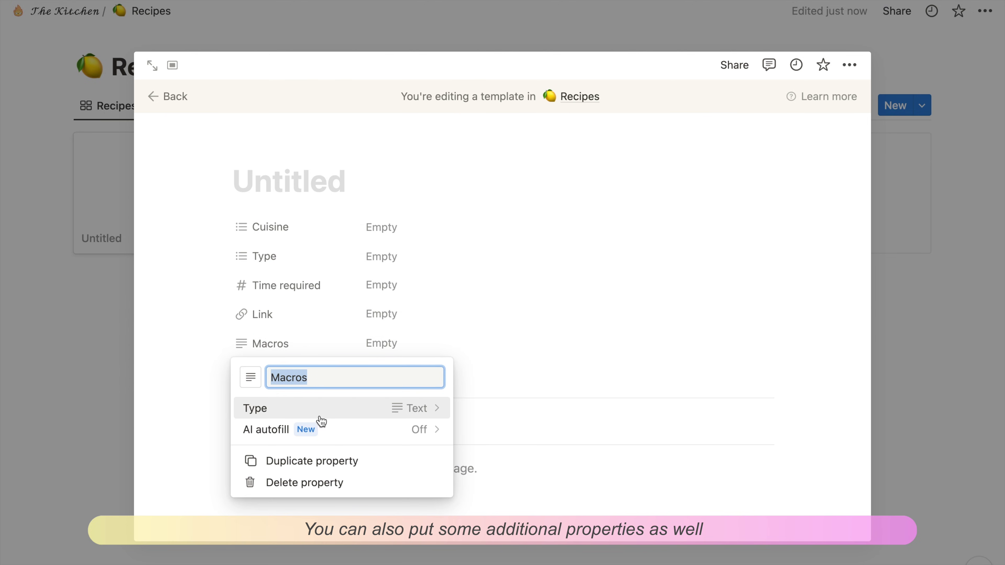
{"action": "left_click", "coordinate": [320, 416]}
{"action": "left_click", "coordinate": [304, 295]}
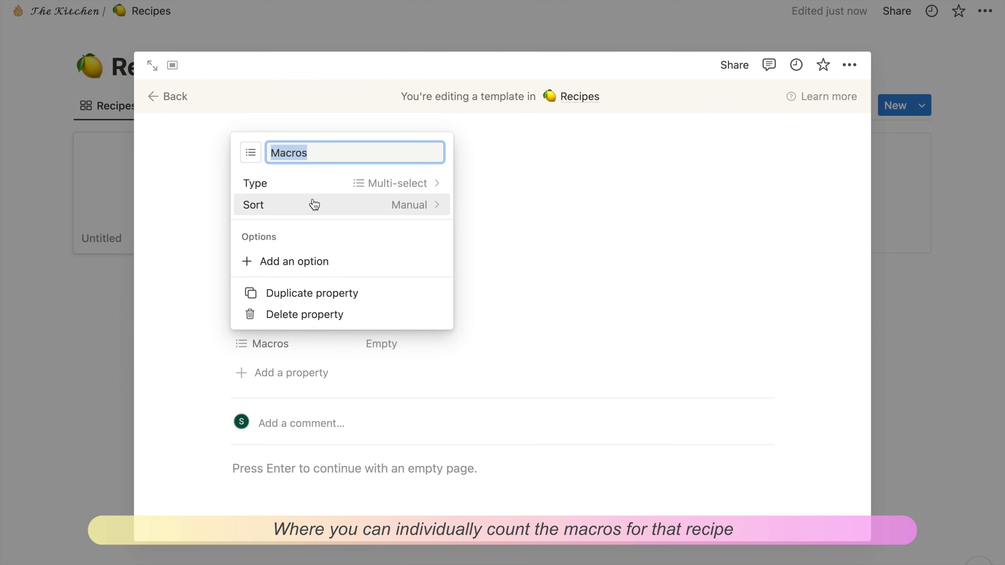
Give Macros the options Protein, Carbs and Fats.
{"action": "left_click", "coordinate": [311, 268]}
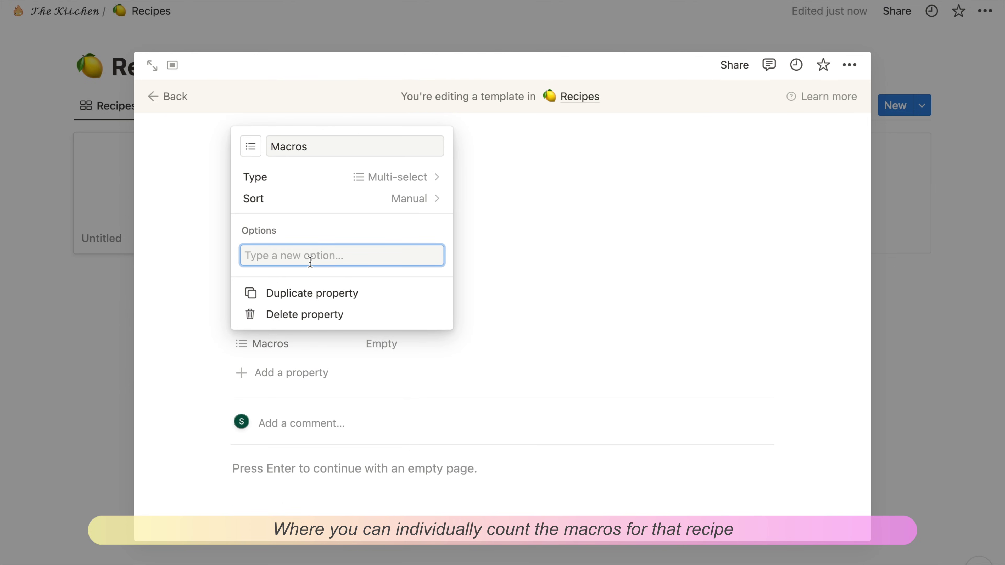
{"action": "type", "text": "Protein"}
{"action": "key", "text": "Return"}
{"action": "type", "text": "Carbs"}
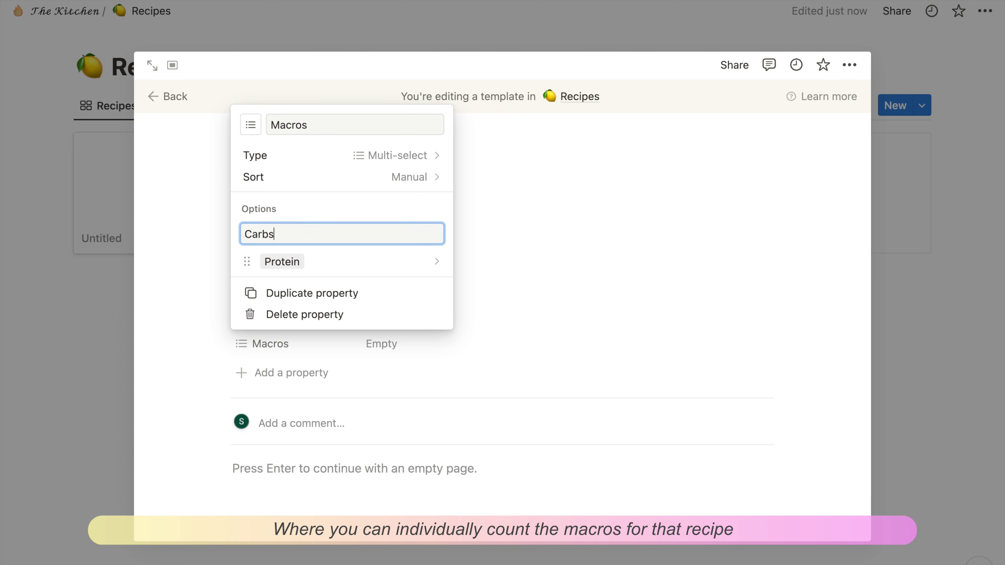
{"action": "key", "text": "Return"}
{"action": "type", "text": "FaFats"}
{"action": "key", "text": "Return"}
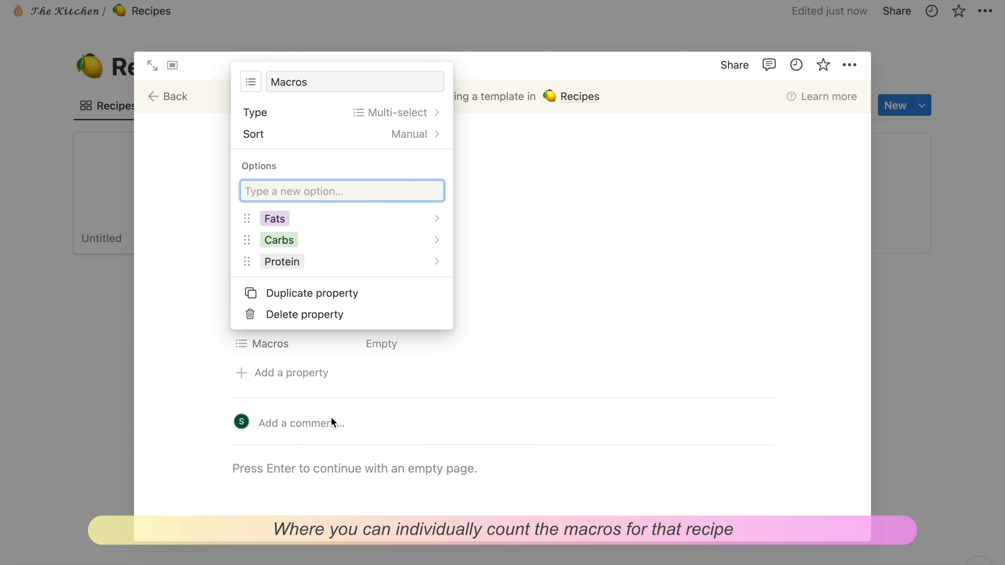
{"action": "key", "text": "Escape"}
Add a new property named Carbs.
{"action": "left_click", "coordinate": [289, 401]}
{"action": "type", "text": "Carbs"}
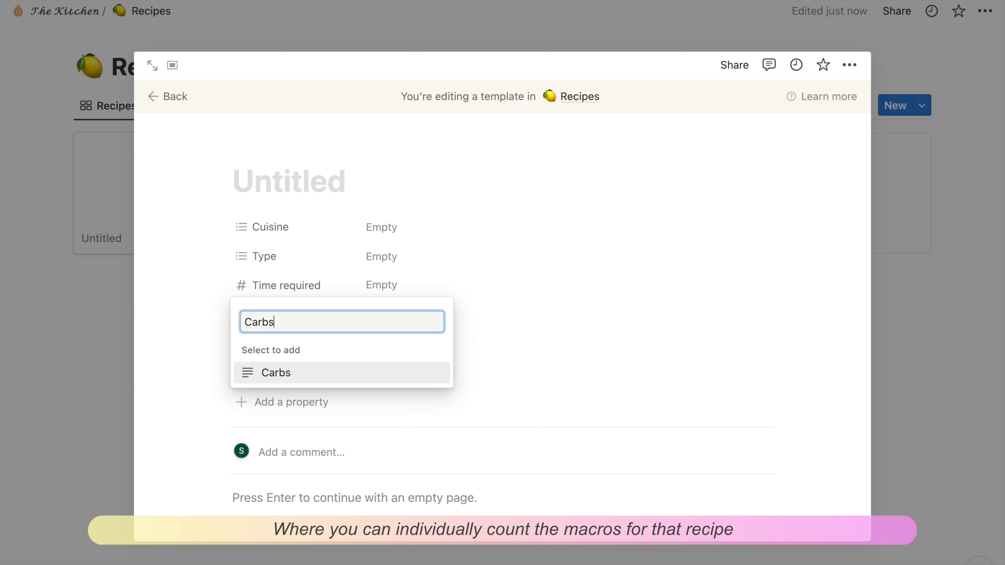
{"action": "key", "text": "Return"}
{"action": "left_click", "coordinate": [316, 473]}
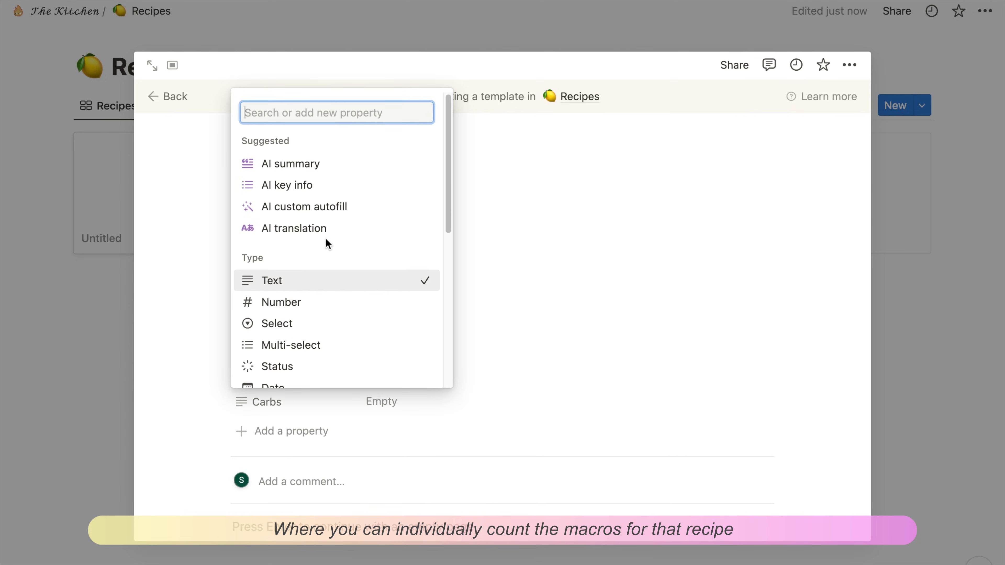
Make Carbs a number property and give the Ingredients heading bold text with a brown background.
{"action": "left_click", "coordinate": [298, 303]}
{"action": "key", "text": "Escape"}
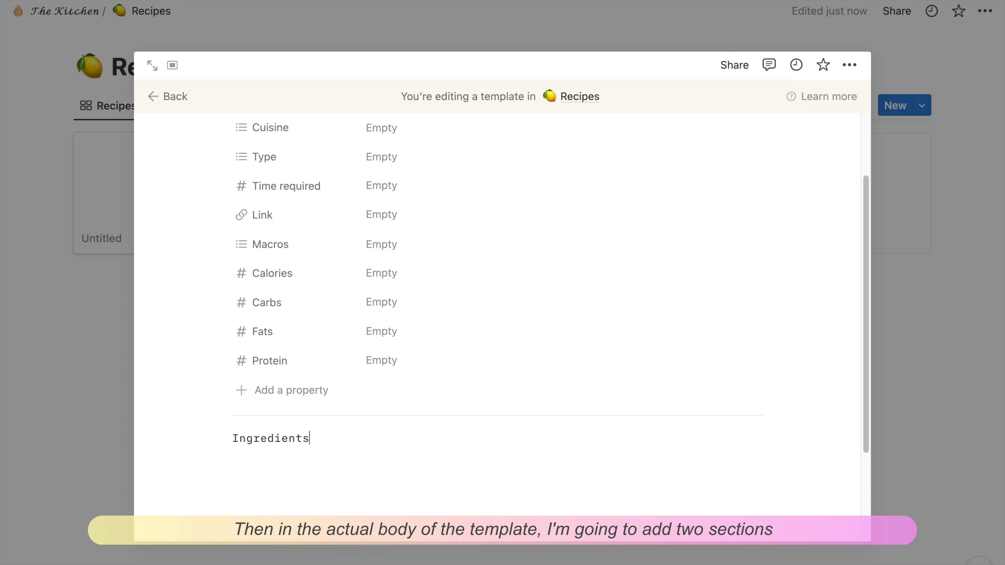
{"action": "key", "text": "super+b"}
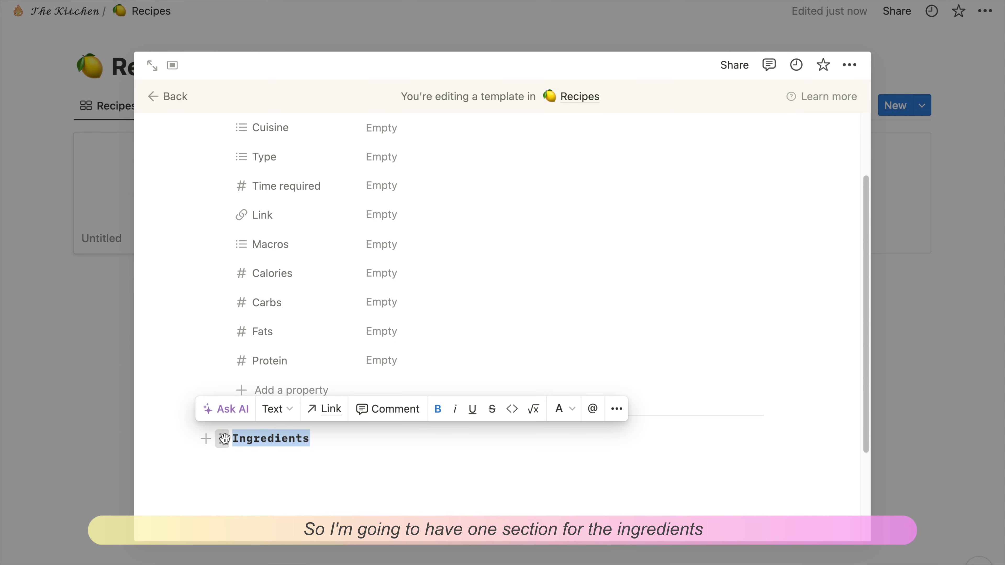
{"action": "left_click", "coordinate": [222, 438]}
{"action": "mouse_move", "coordinate": [179, 531]}
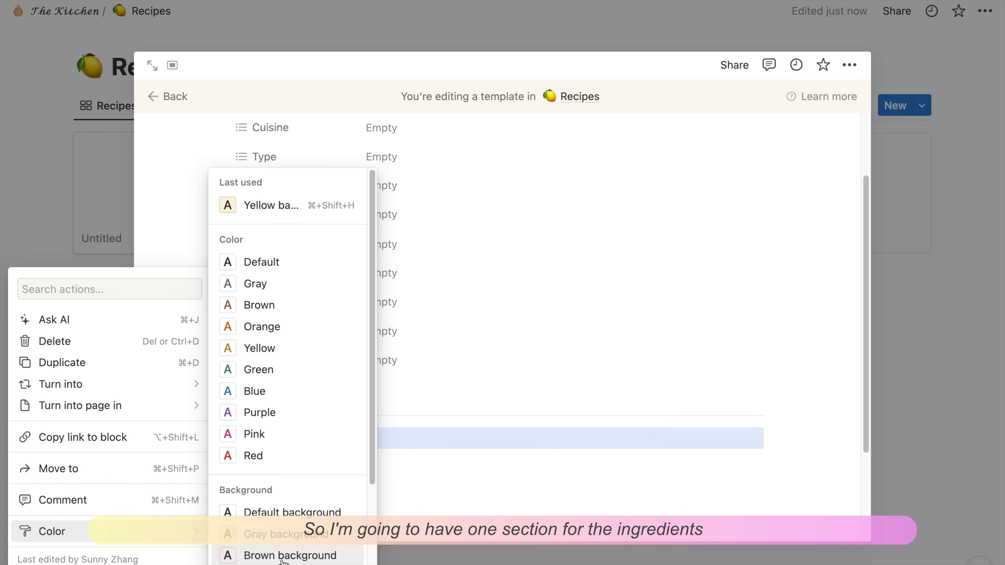
{"action": "left_click", "coordinate": [255, 554]}
Turn the empty block under Ingredients into a callout with default background.
{"action": "type", "text": "/call"}
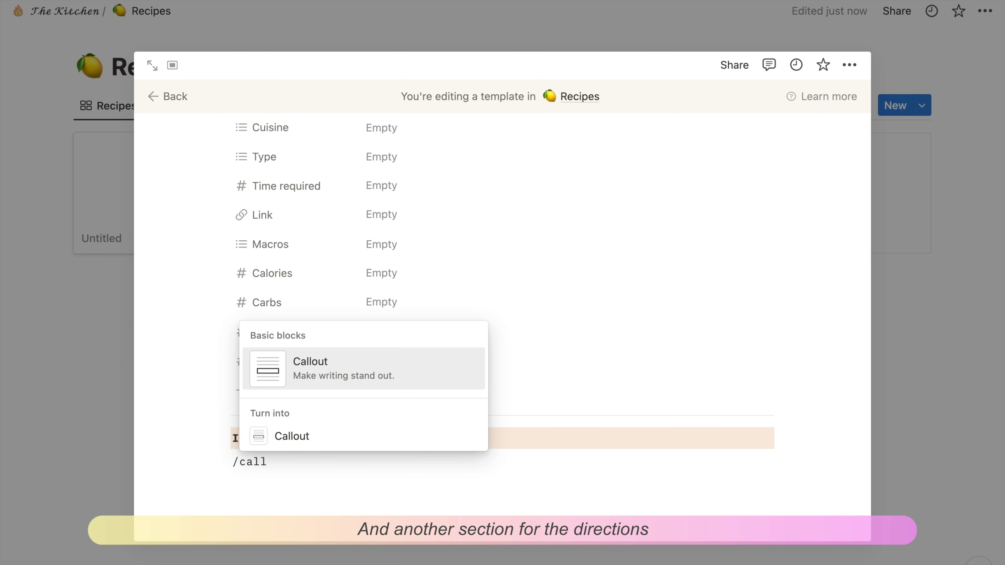
{"action": "key", "text": "Return"}
{"action": "left_click", "coordinate": [222, 474]}
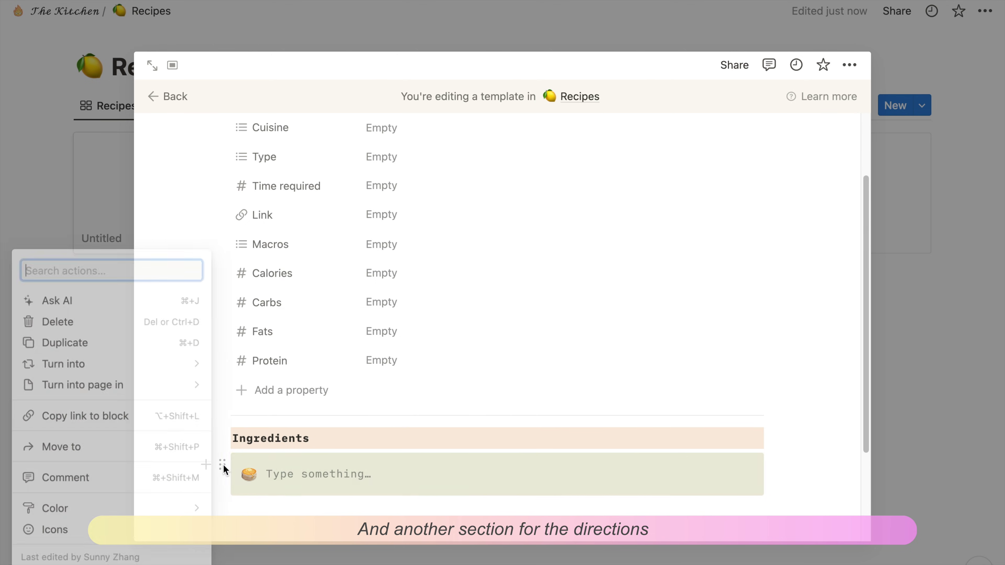
{"action": "mouse_move", "coordinate": [135, 510]}
{"action": "left_click", "coordinate": [279, 512]}
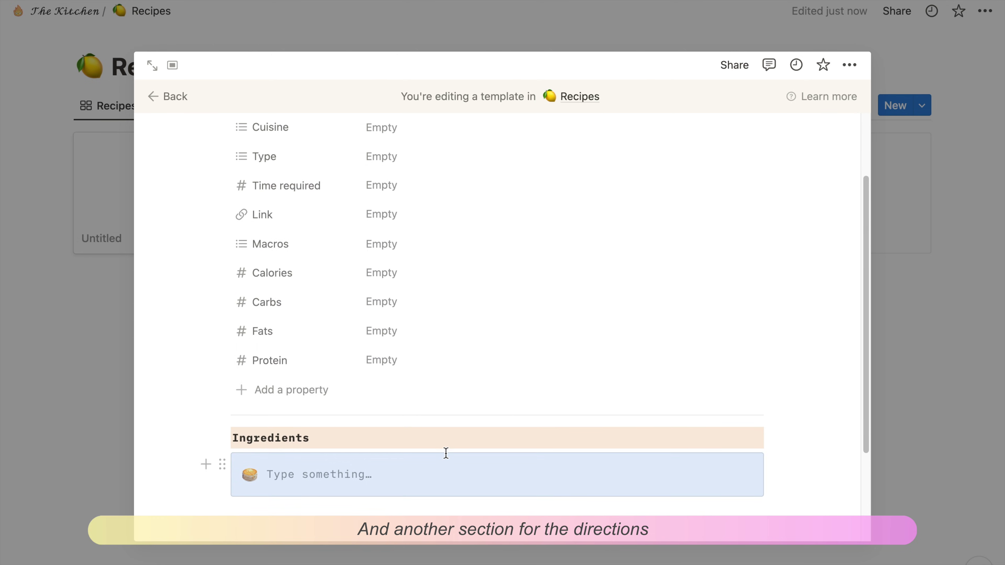
Duplicate the Ingredients heading and callout below the original section.
{"action": "scroll", "coordinate": [395, 436], "scroll_direction": "down", "scroll_amount": 3}
{"action": "left_click", "coordinate": [323, 399]}
{"action": "left_click_drag", "start_coordinate": [323, 415], "coordinate": [231, 314]}
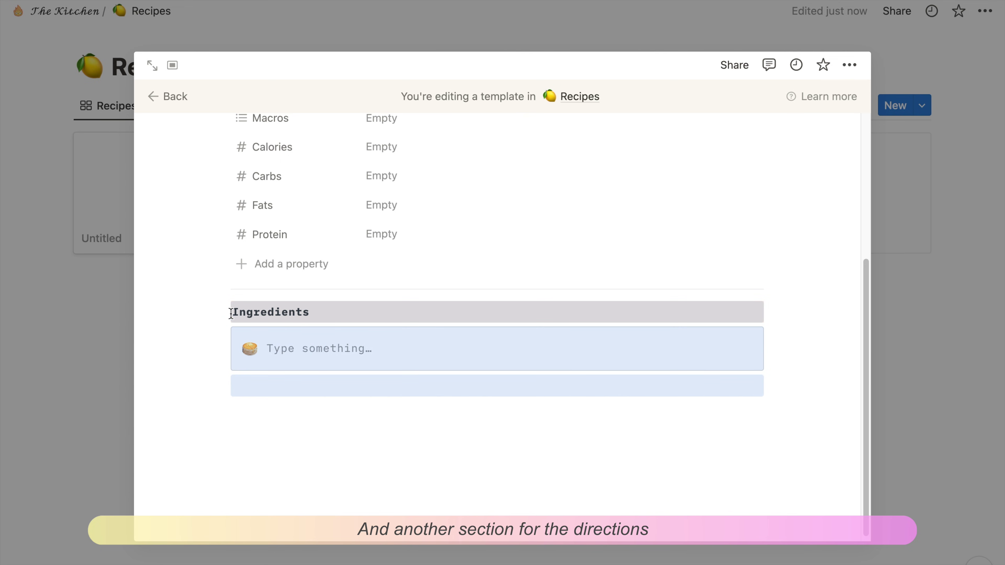
{"action": "key", "text": "ctrl+c"}
{"action": "left_click", "coordinate": [265, 396]}
{"action": "key", "text": "ctrl+v"}
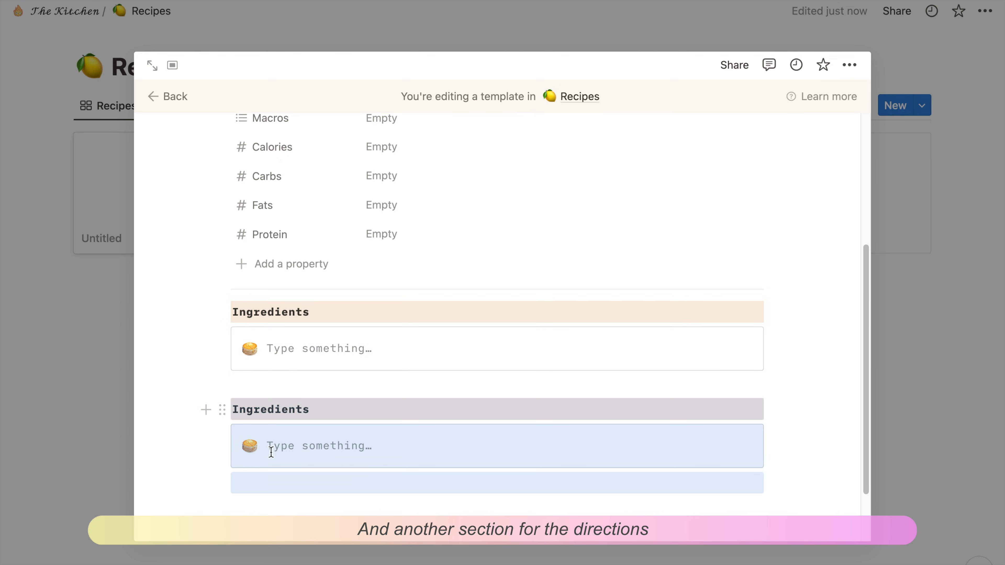
Rename the copied heading to bold 'Directions' and title the template 'New Recipe'.
{"action": "left_click", "coordinate": [289, 411]}
{"action": "double_click", "coordinate": [289, 412]}
{"action": "type", "text": "Directions"}
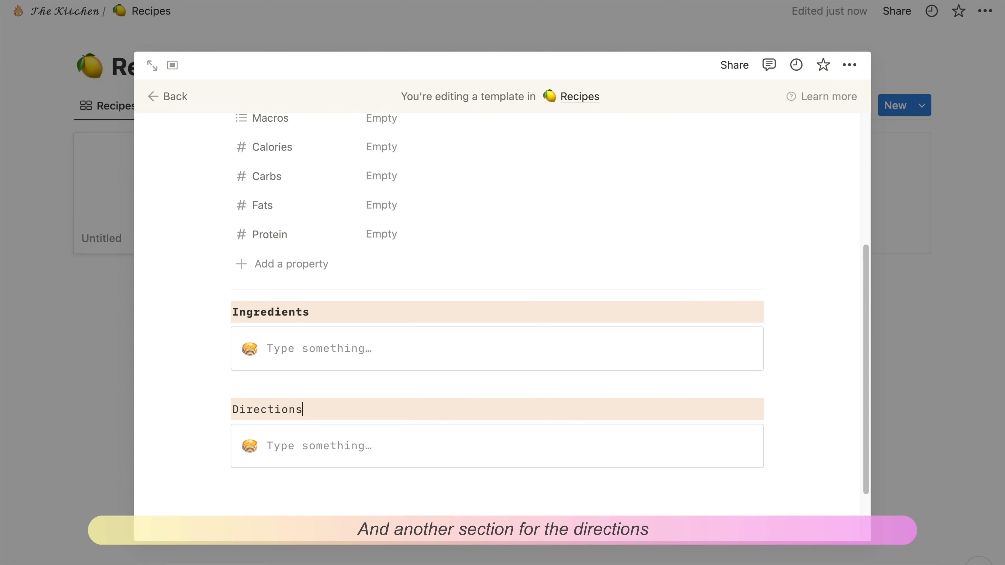
{"action": "key", "text": "shift+Home"}
{"action": "key", "text": "ctrl+b"}
{"action": "scroll", "coordinate": [720, 186], "scroll_direction": "up", "scroll_amount": 5}
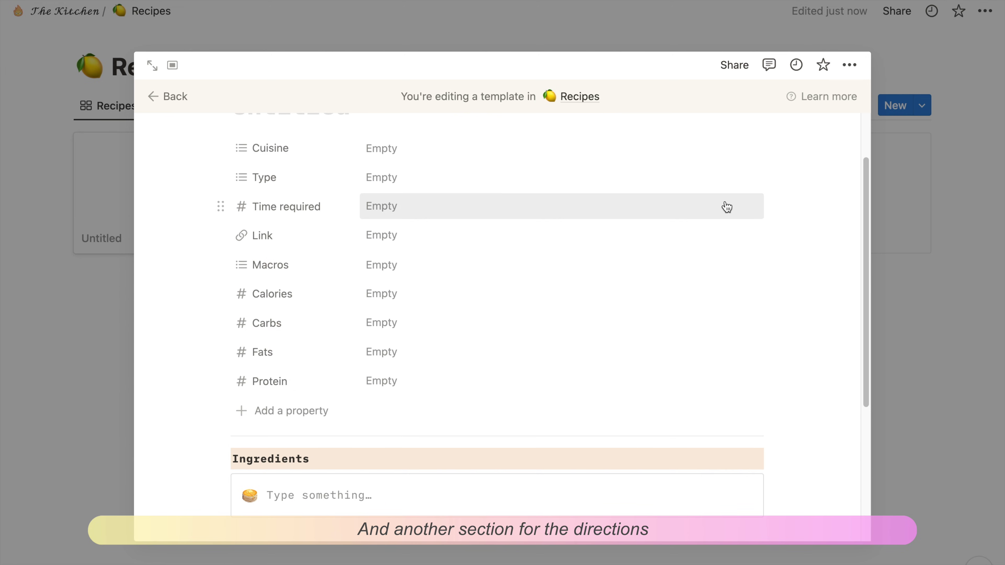
{"action": "left_click", "coordinate": [335, 176]}
{"action": "type", "text": "New Recipe"}
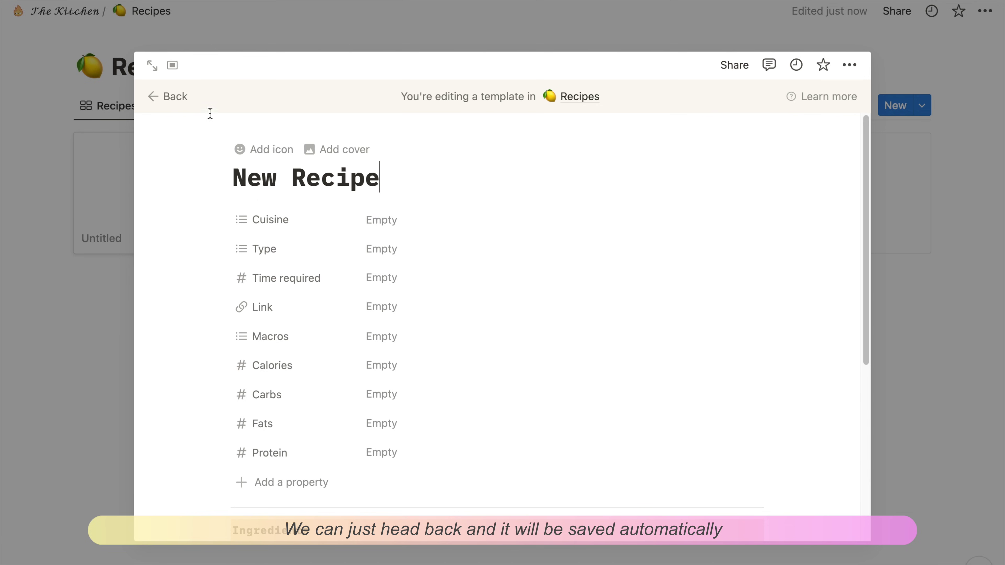
Set New Recipe as the default template for all Recipes views.
{"action": "left_click", "coordinate": [181, 99]}
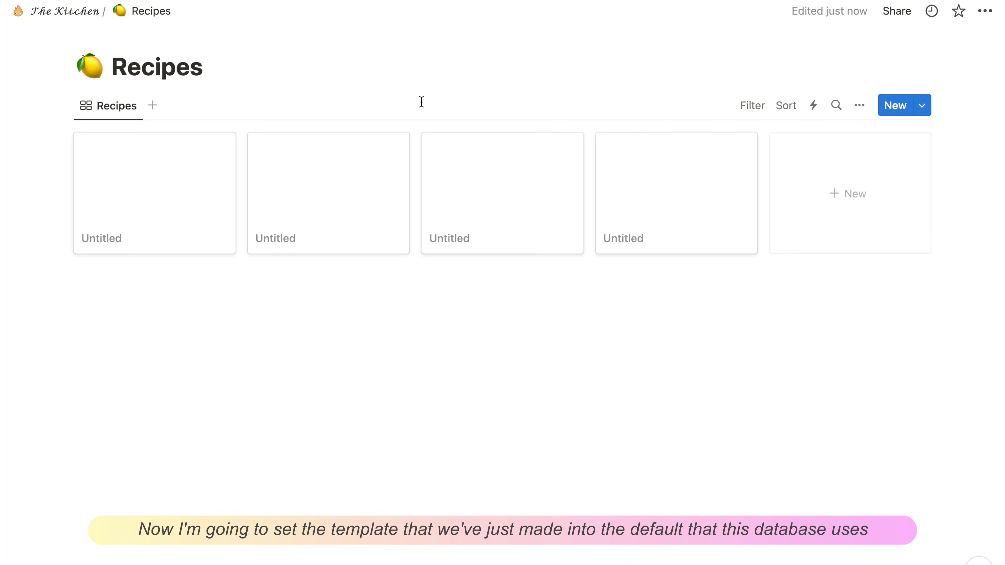
{"action": "left_click", "coordinate": [925, 111]}
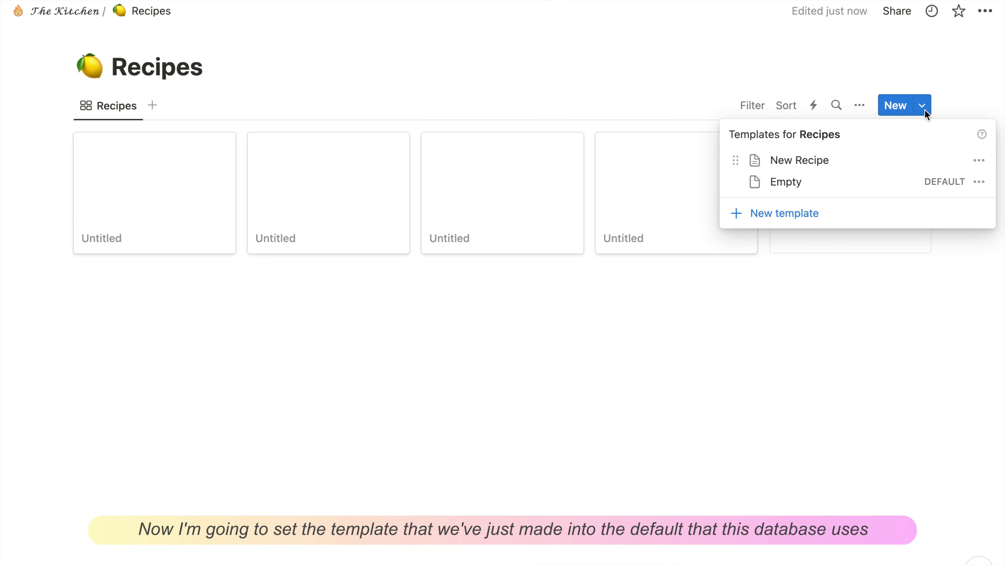
{"action": "left_click", "coordinate": [978, 160]}
{"action": "left_click", "coordinate": [846, 141]}
{"action": "left_click", "coordinate": [536, 301]}
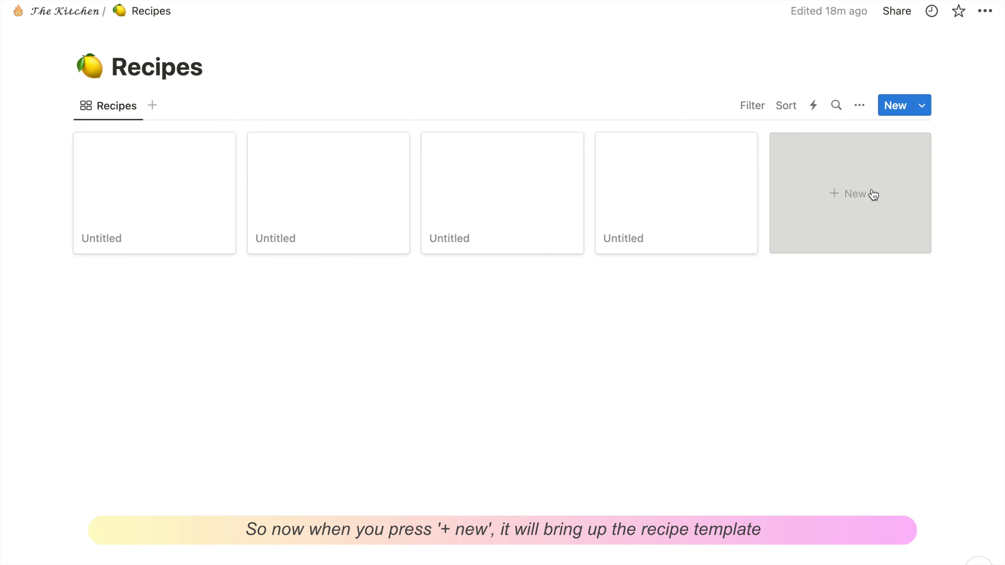
Create a test recipe from the default template and look it over.
{"action": "left_click", "coordinate": [873, 194]}
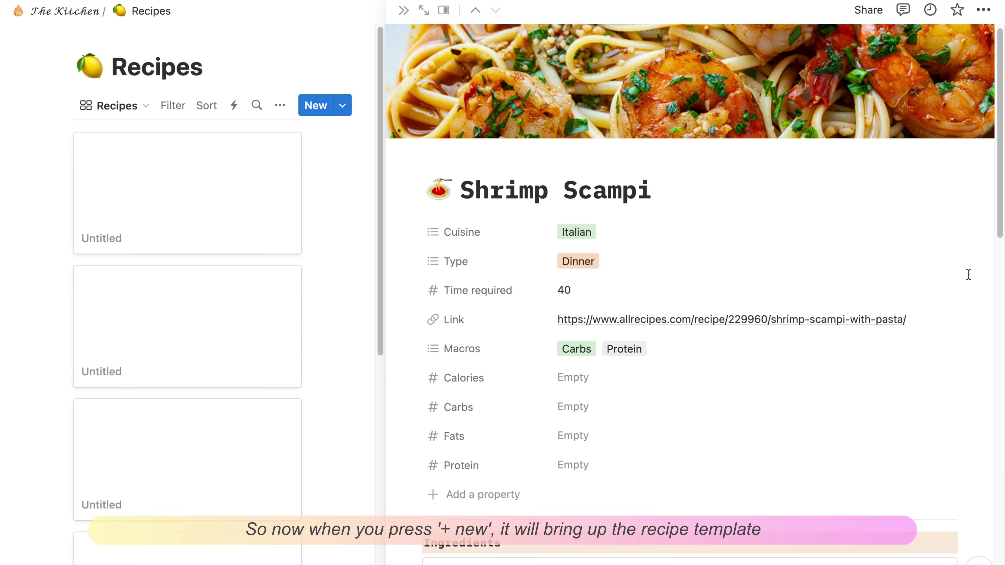
{"action": "scroll", "coordinate": [968, 273], "scroll_direction": "down", "scroll_amount": 10}
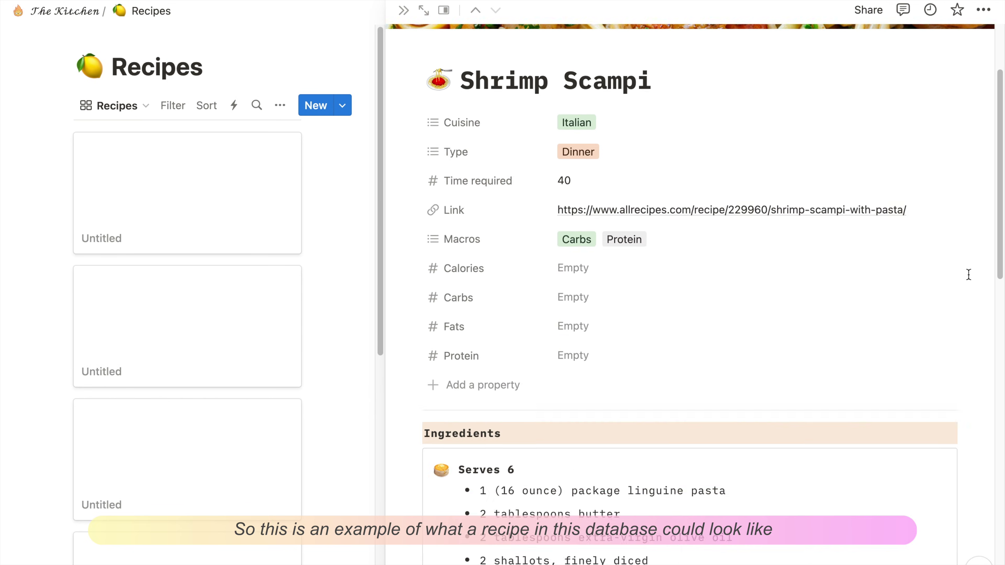
{"action": "scroll", "coordinate": [968, 274], "scroll_direction": "down", "scroll_amount": 3}
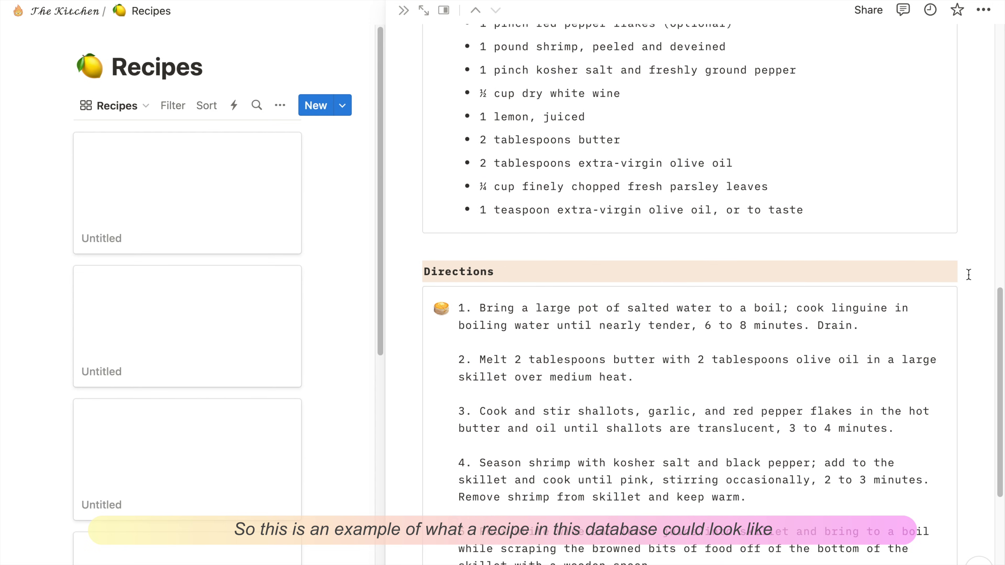
{"action": "scroll", "coordinate": [969, 274], "scroll_direction": "up", "scroll_amount": 10}
{"action": "scroll", "coordinate": [969, 275], "scroll_direction": "up", "scroll_amount": 5}
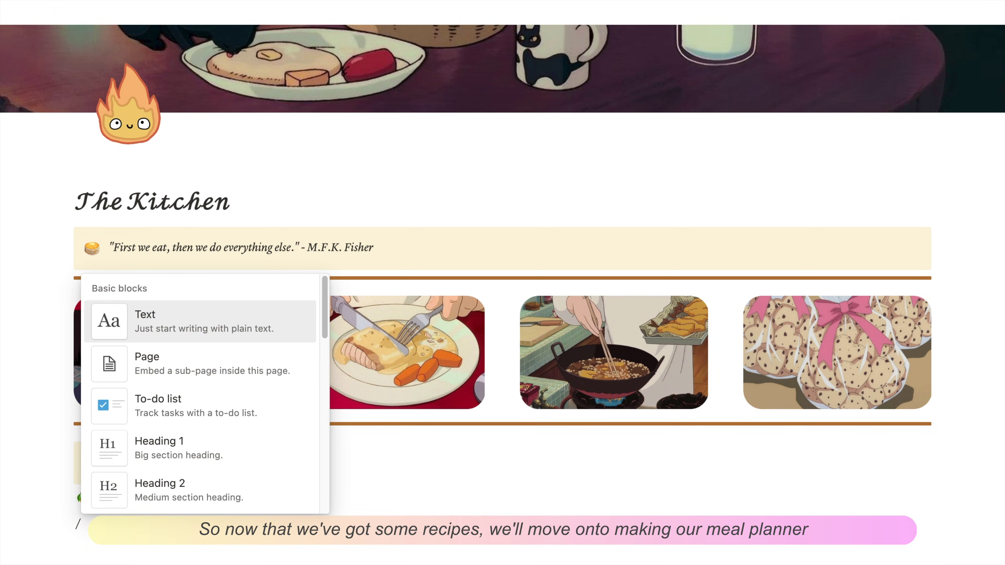
Create a full-page database named 'Meal Planner' with a lemon icon.
{"action": "type", "text": "page"}
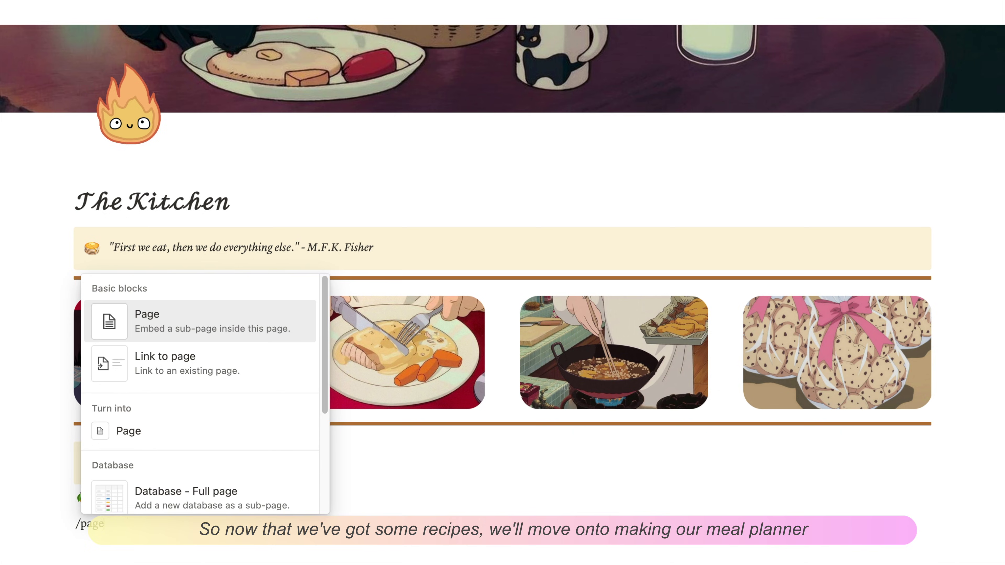
{"action": "left_click", "coordinate": [162, 506]}
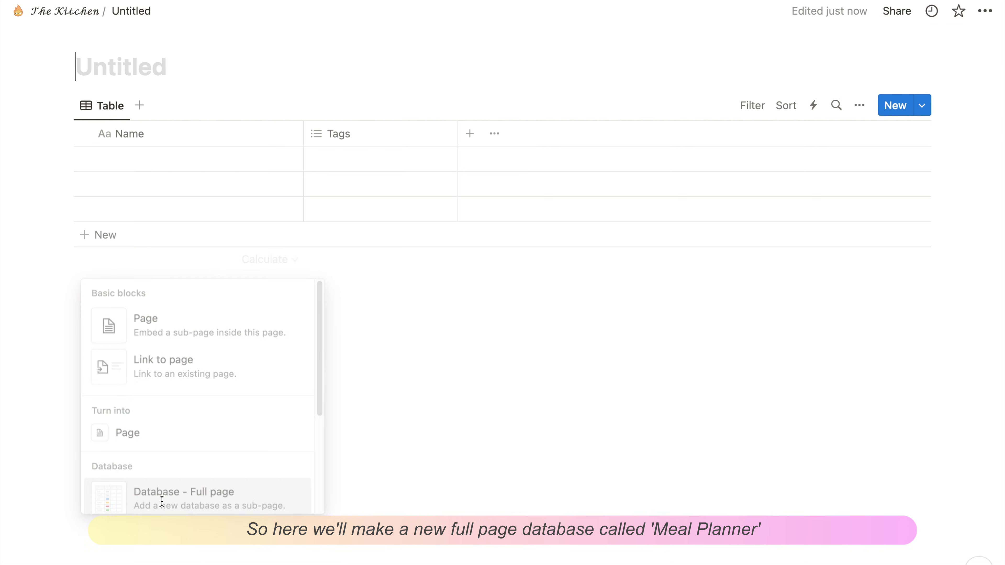
{"action": "type", "text": "Meal Planner"}
{"action": "left_click", "coordinate": [90, 66]}
{"action": "left_click", "coordinate": [152, 193]}
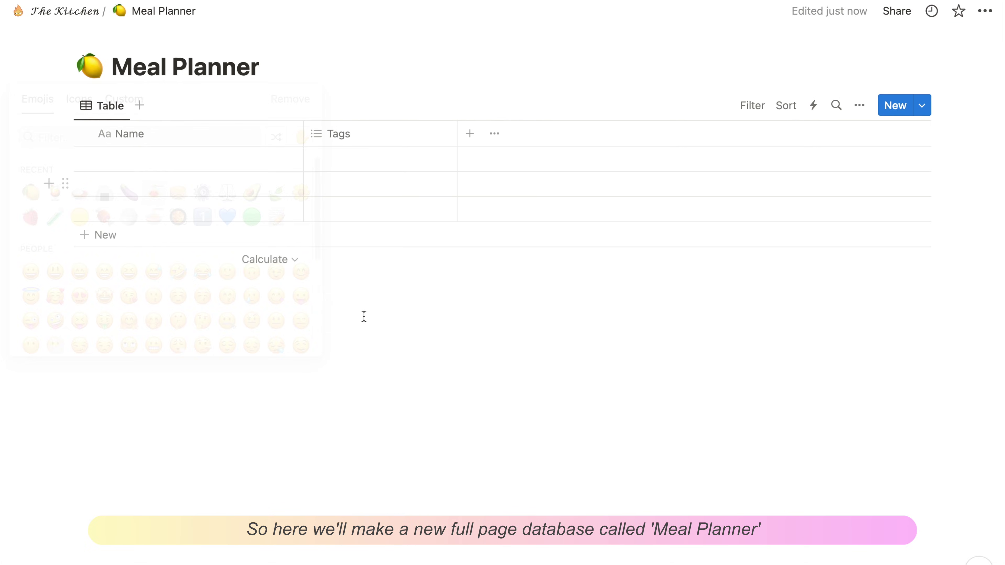
Switch the Meal Planner view to a calendar shown one week at a time.
{"action": "left_click", "coordinate": [859, 105]}
{"action": "left_click", "coordinate": [832, 200]}
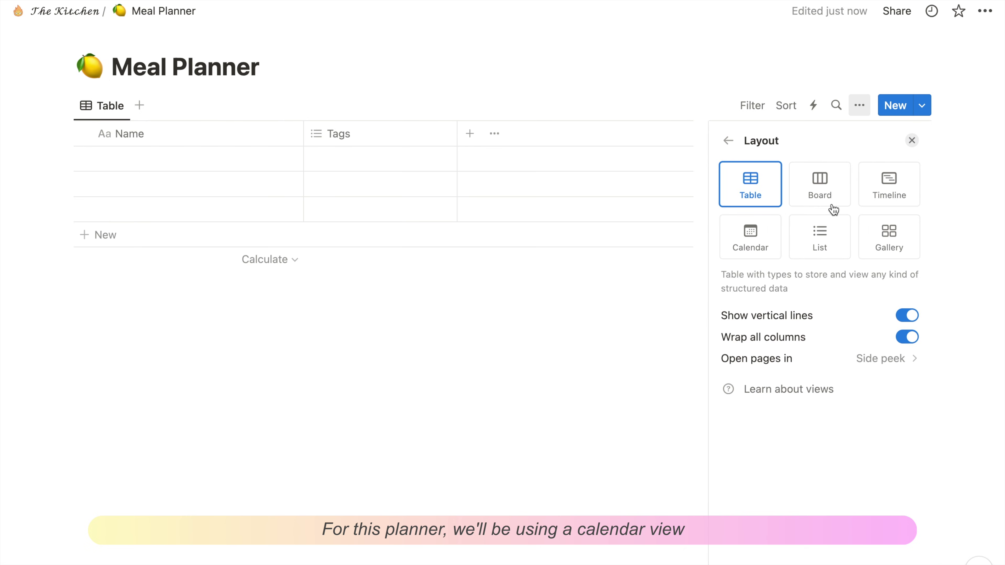
{"action": "left_click", "coordinate": [749, 236]}
{"action": "left_click", "coordinate": [903, 357]}
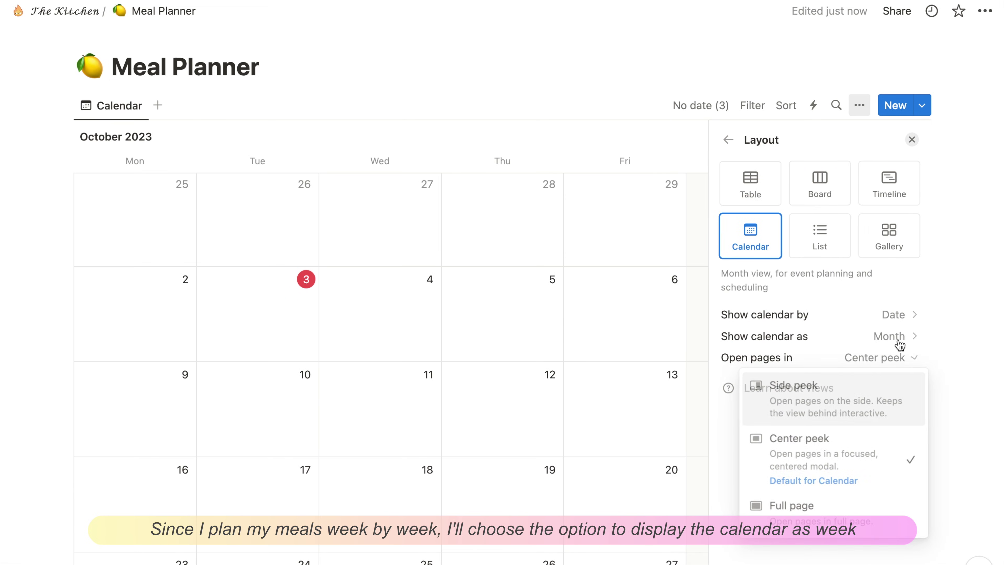
{"action": "left_click", "coordinate": [900, 346]}
{"action": "left_click", "coordinate": [872, 385]}
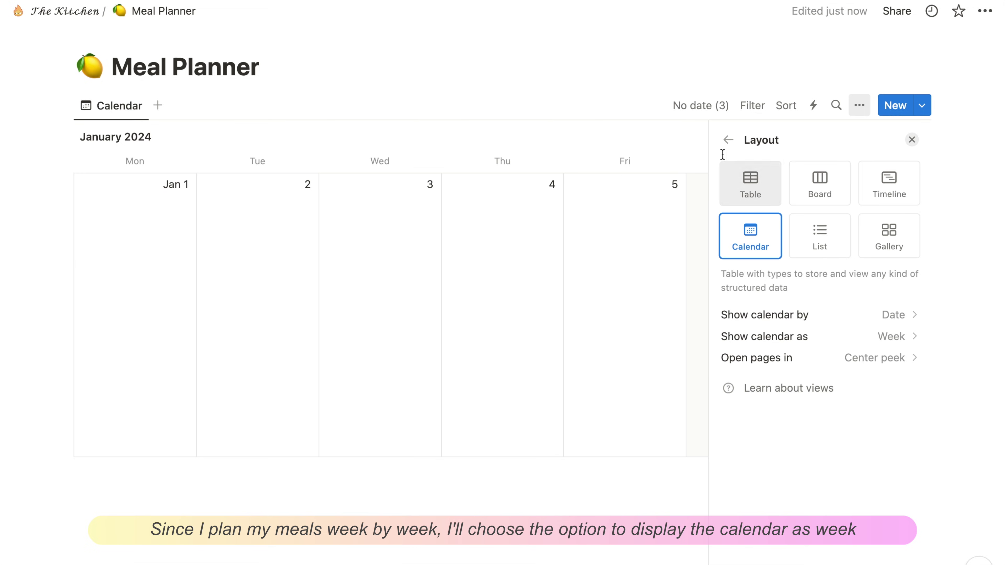
{"action": "left_click", "coordinate": [727, 140]}
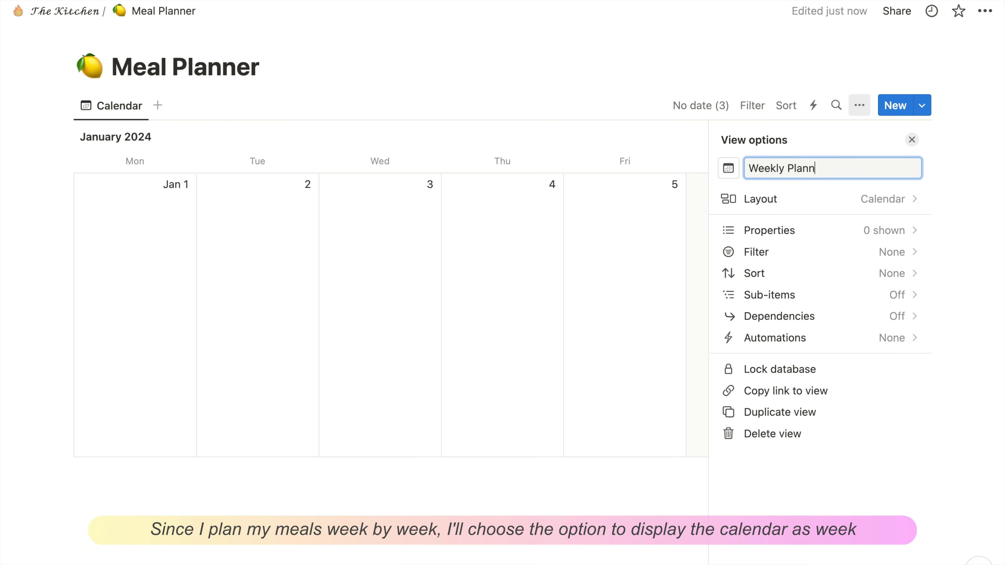
{"action": "left_click", "coordinate": [591, 143]}
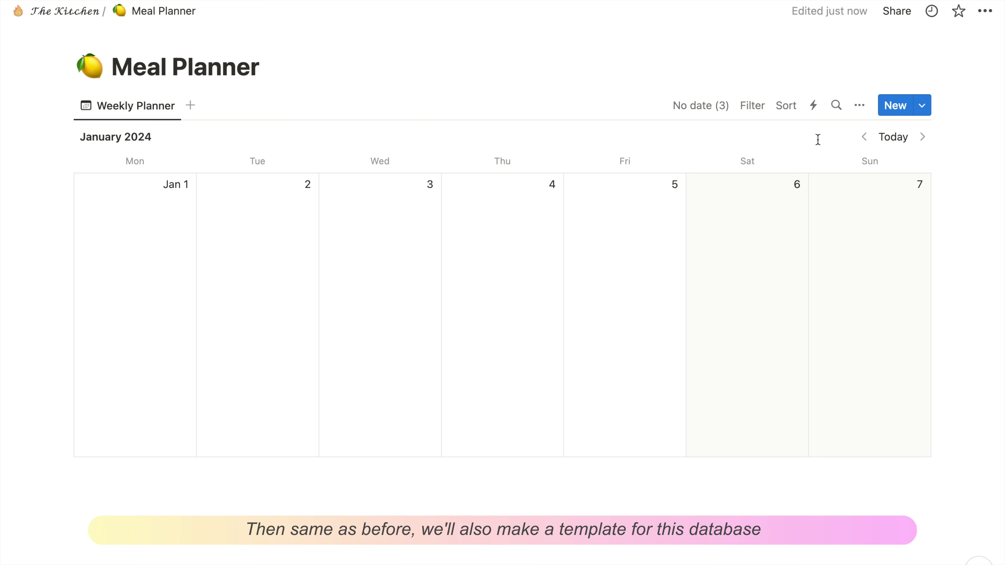
Start a new Meal Planner template and delete its Tags property.
{"action": "left_click", "coordinate": [924, 106]}
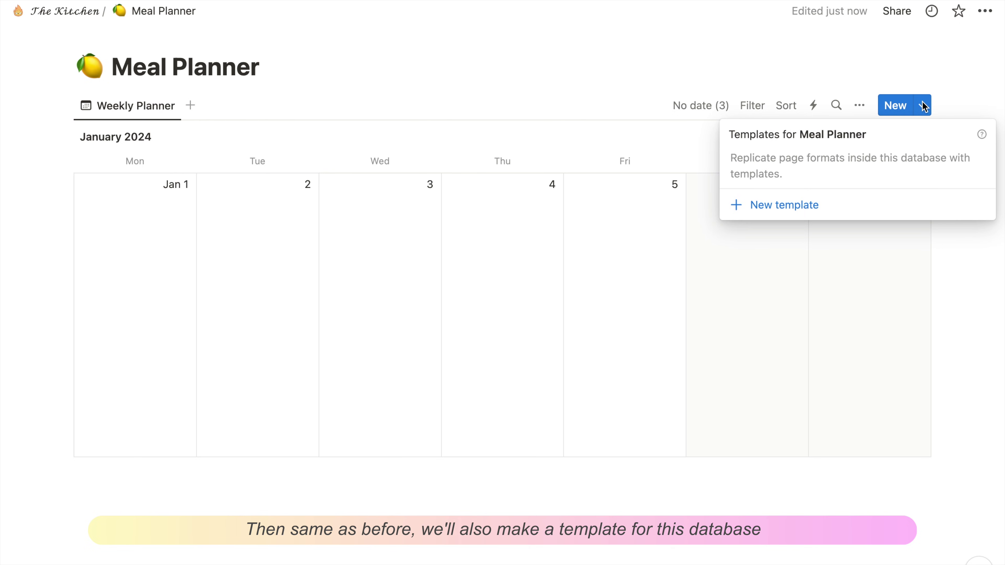
{"action": "left_click", "coordinate": [794, 206]}
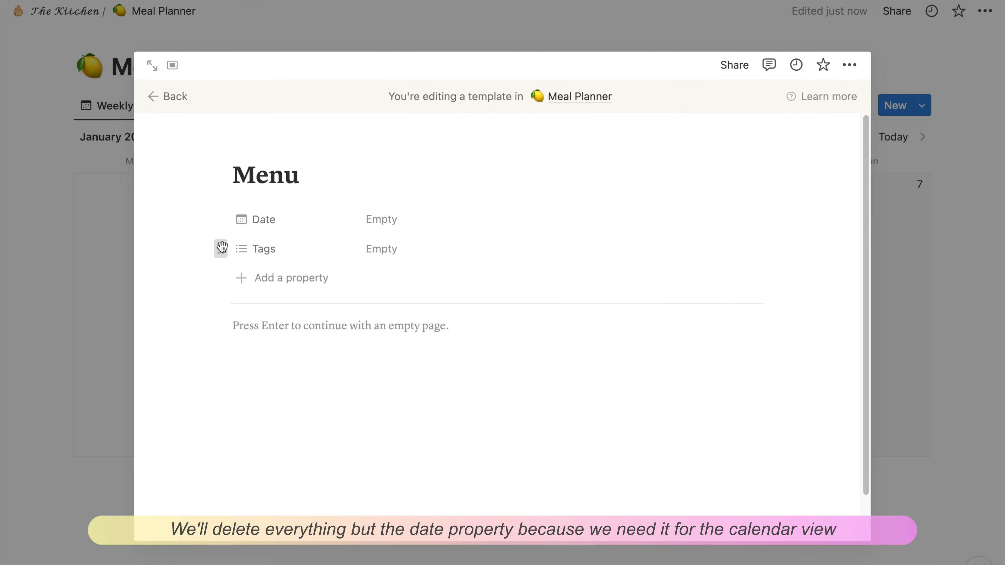
{"action": "left_click", "coordinate": [220, 248]}
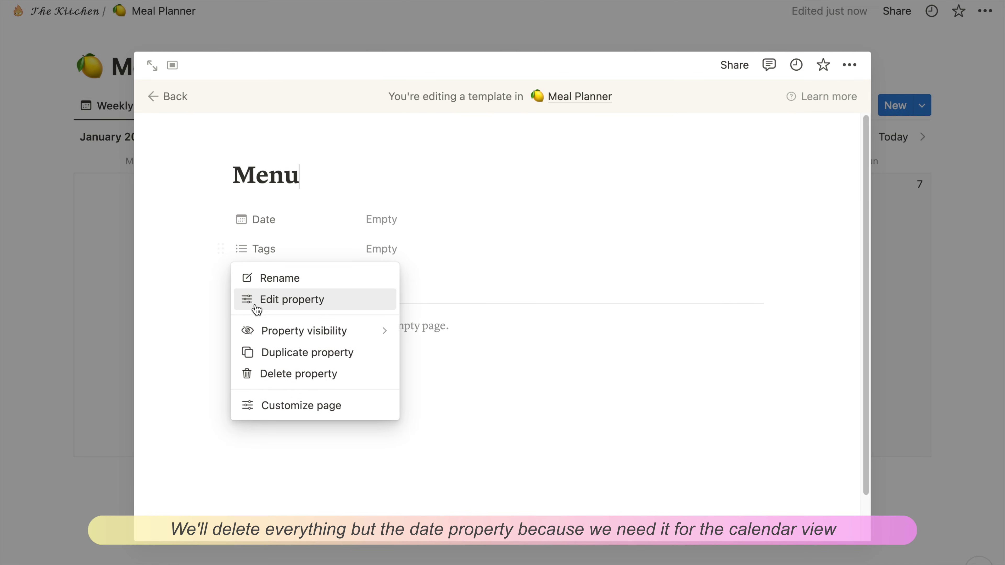
{"action": "left_click", "coordinate": [266, 373]}
{"action": "left_click", "coordinate": [490, 302]}
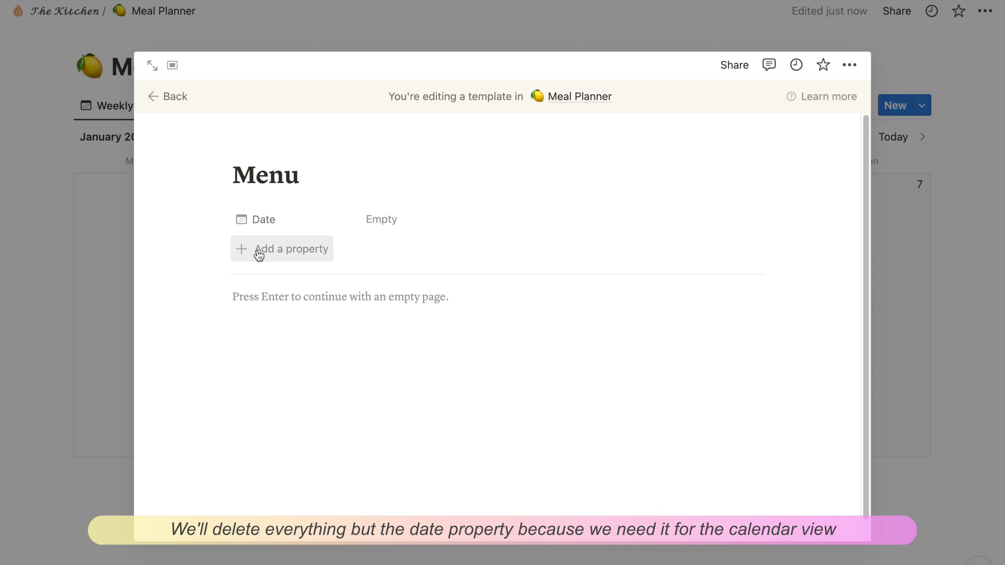
Add a Text - Breakfast property with the value Breakfast.
{"action": "left_click", "coordinate": [259, 254]}
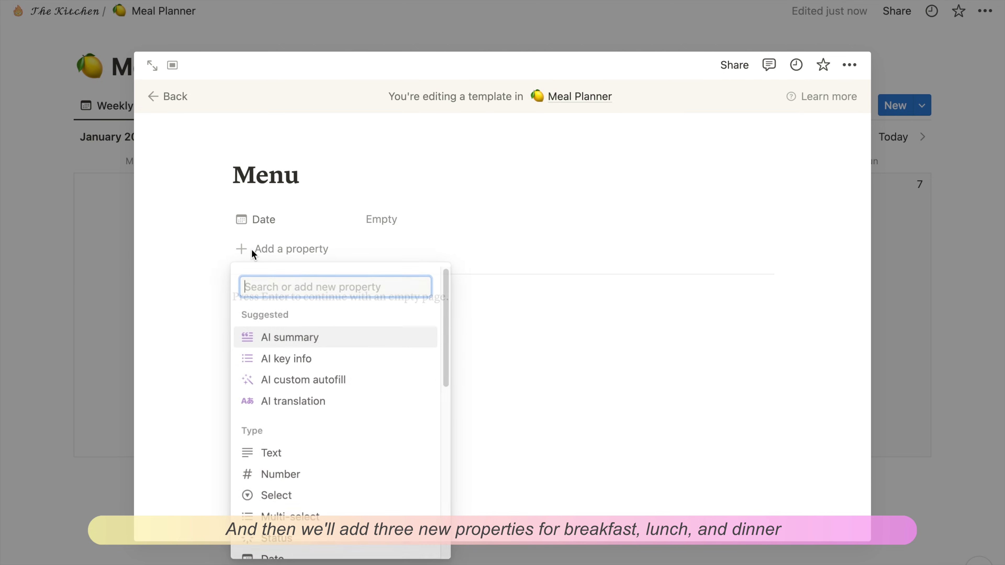
{"action": "left_click", "coordinate": [292, 458]}
{"action": "type", "text": "- Breakfas"}
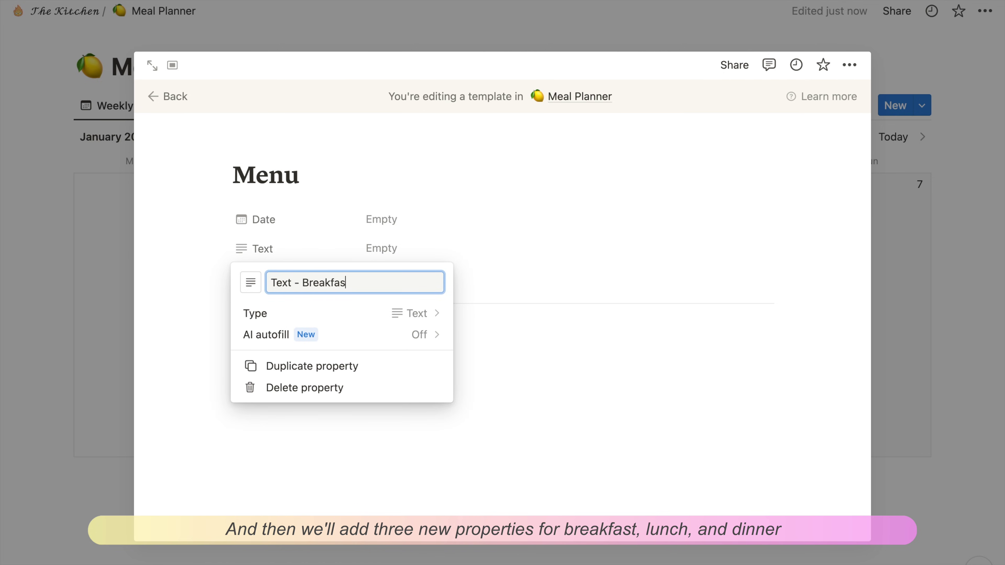
{"action": "type", "text": "t"}
{"action": "left_click", "coordinate": [393, 253]}
{"action": "left_click", "coordinate": [395, 252]}
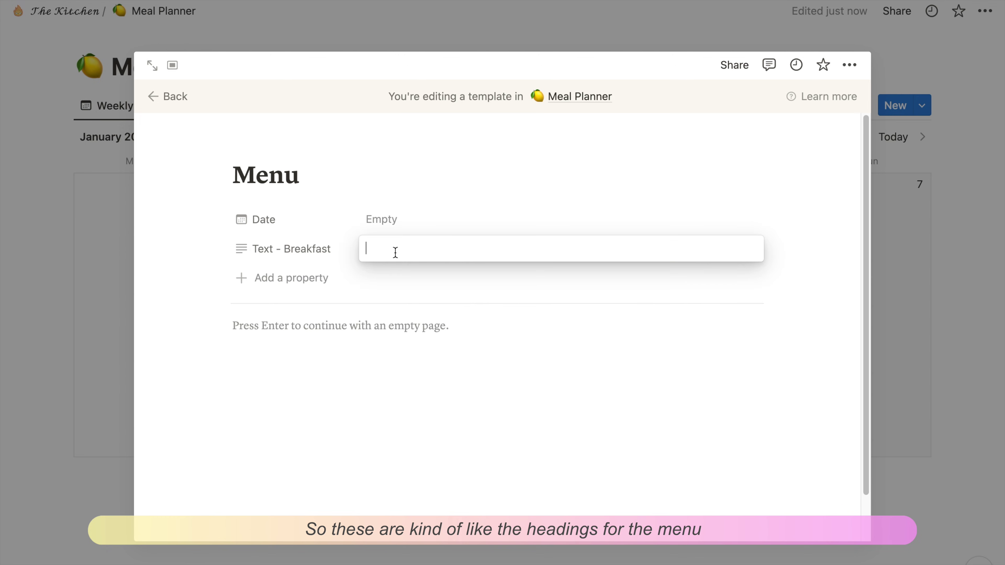
{"action": "type", "text": "Breakfast"}
{"action": "key", "text": "Return"}
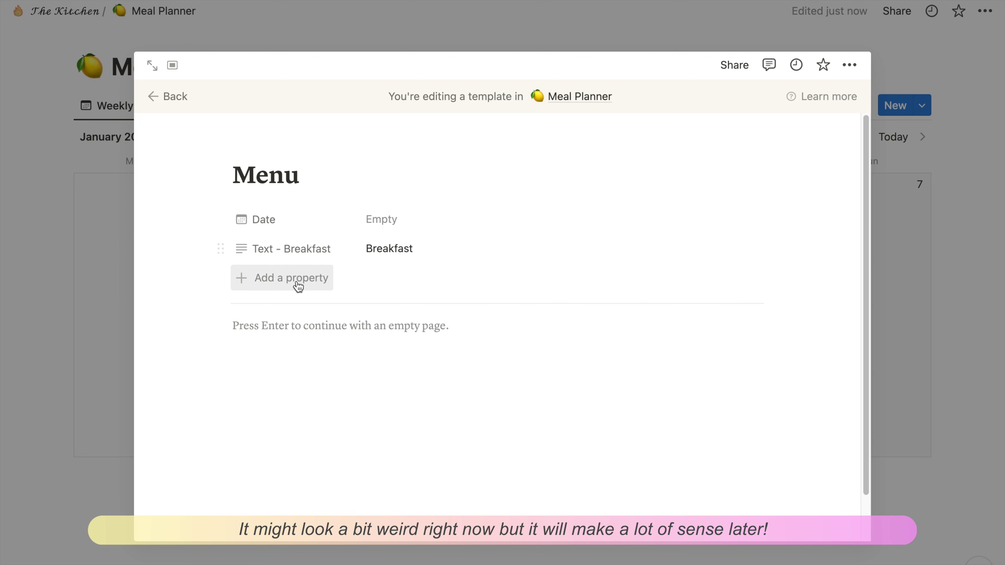
Add Text - Lunch and Text - Dinner properties, filling in Dinner as the dinner value.
{"action": "left_click", "coordinate": [298, 290]}
{"action": "type", "text": "Textt"}
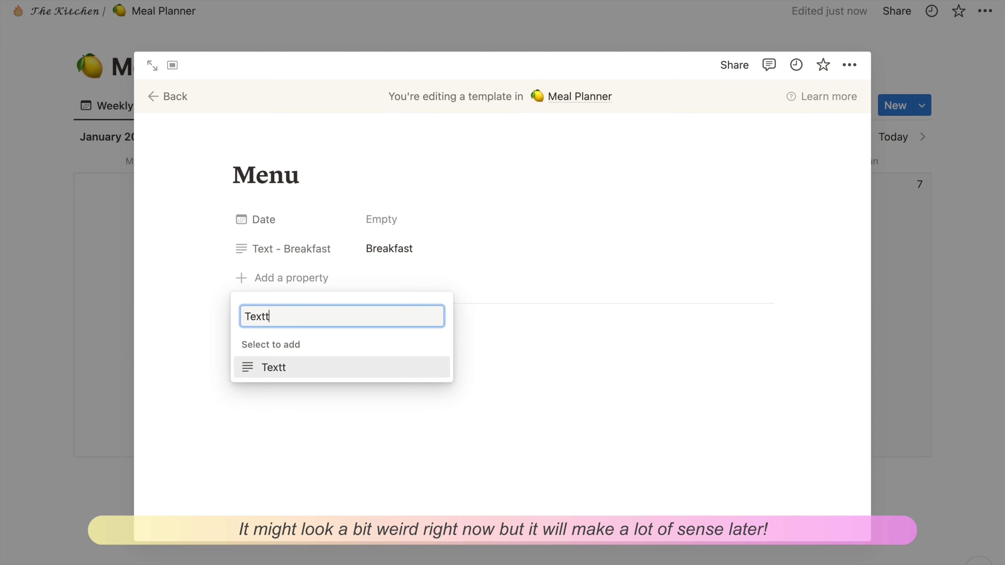
{"action": "type", "text": "- Lunch"}
{"action": "key", "text": "Return"}
{"action": "left_click", "coordinate": [390, 278]}
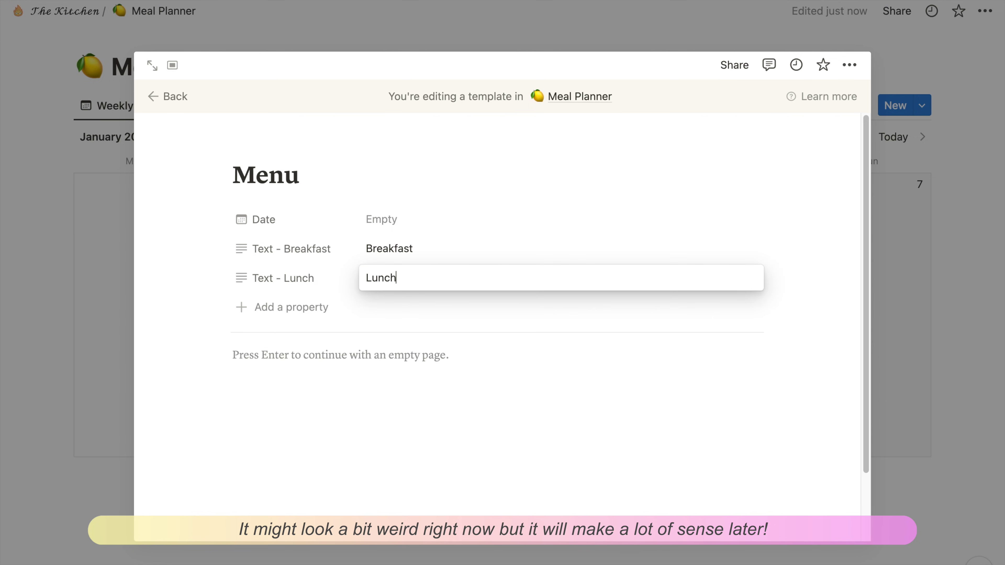
{"action": "key", "text": "Escape"}
{"action": "left_click", "coordinate": [297, 307]}
{"action": "left_click", "coordinate": [273, 480]}
{"action": "type", "text": "-"}
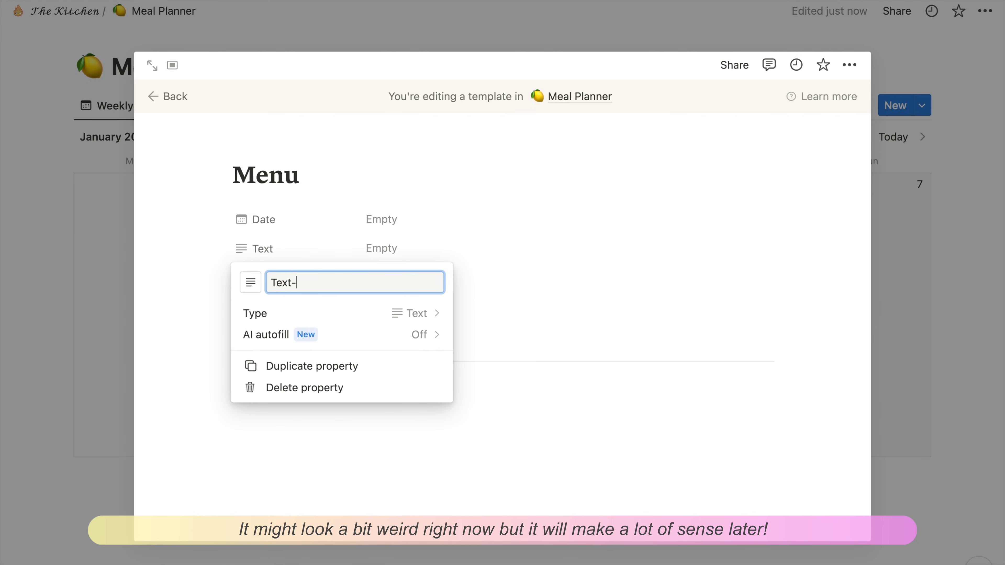
{"action": "type", "text": " Dinner"}
{"action": "key", "text": "Return"}
{"action": "left_click", "coordinate": [390, 281]}
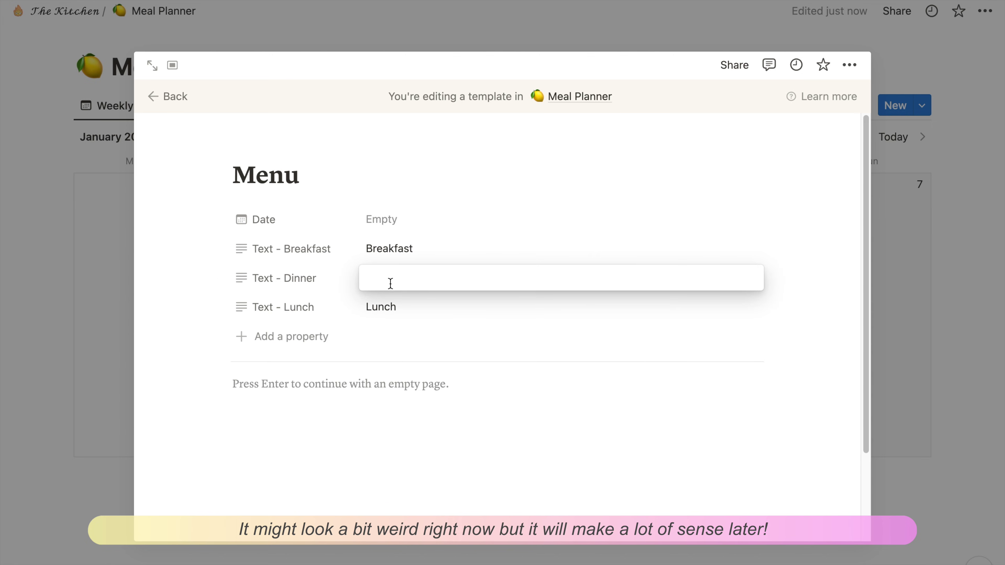
{"action": "type", "text": "Dinner"}
{"action": "key", "text": "Escape"}
Move Dinner below Lunch and add a Breakfast relation to Recipes, also shown on Recipes.
{"action": "left_click_drag", "start_coordinate": [292, 278], "coordinate": [302, 321]}
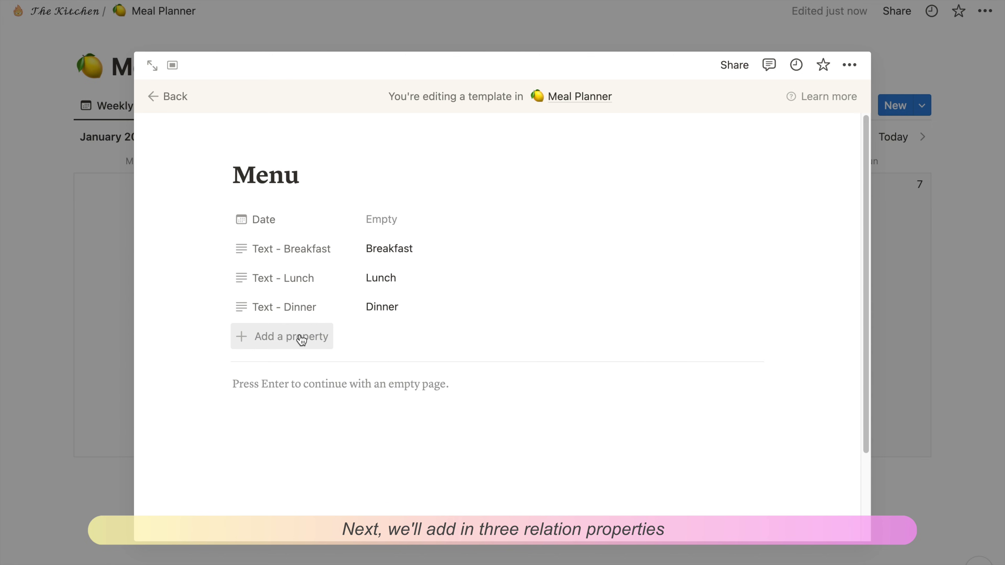
{"action": "left_click", "coordinate": [307, 344]}
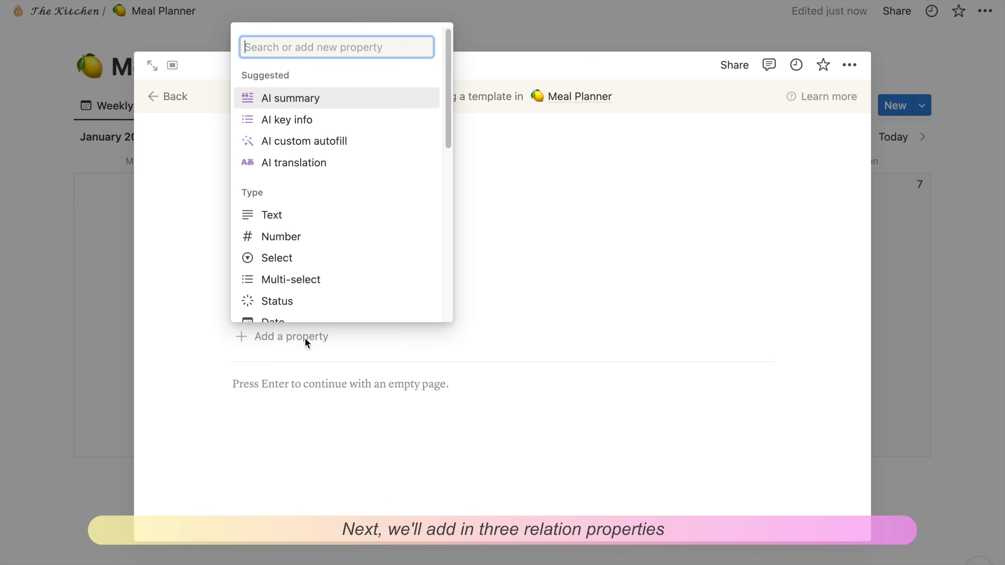
{"action": "type", "text": "rel"}
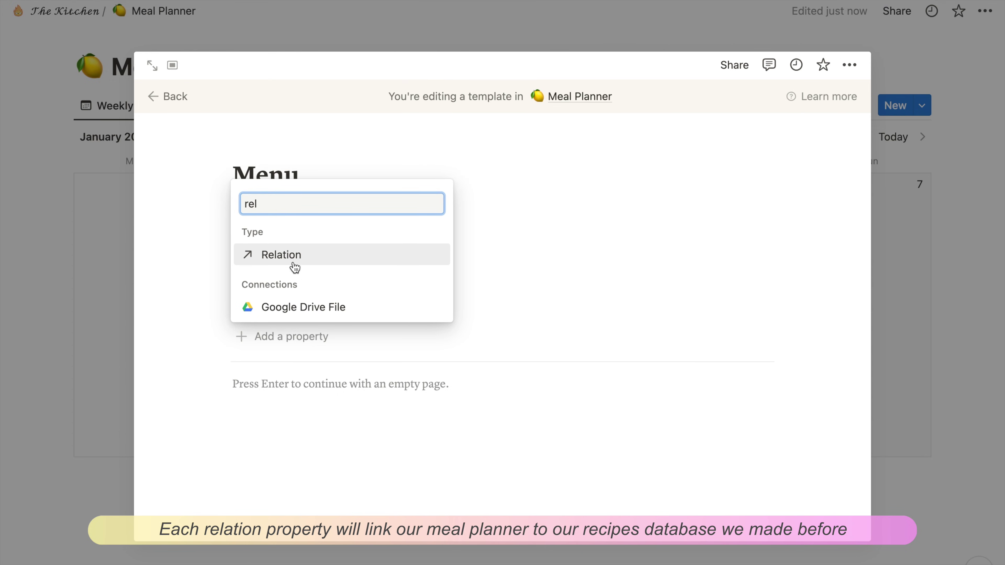
{"action": "left_click", "coordinate": [294, 261]}
{"action": "left_click", "coordinate": [291, 266]}
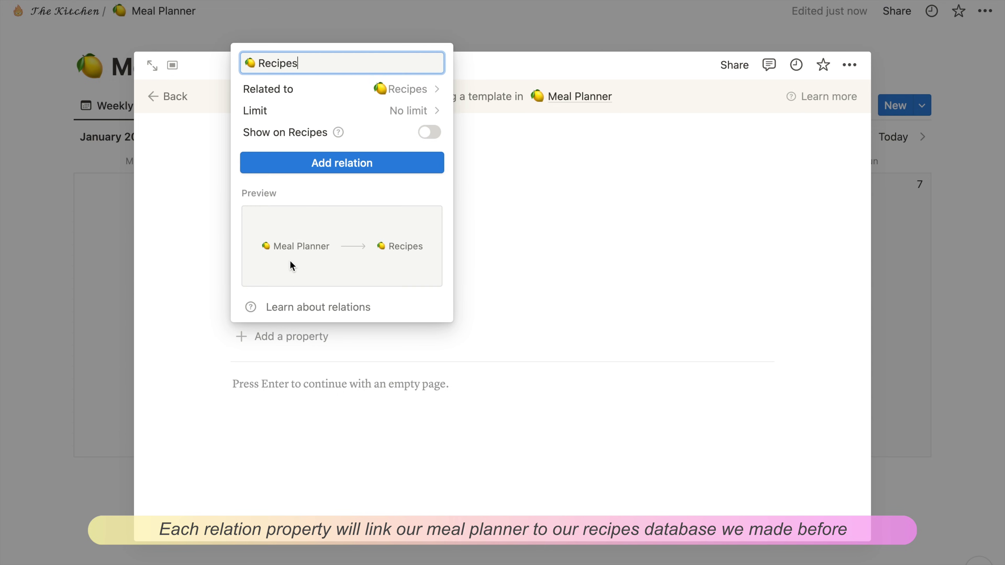
{"action": "left_click", "coordinate": [429, 132]}
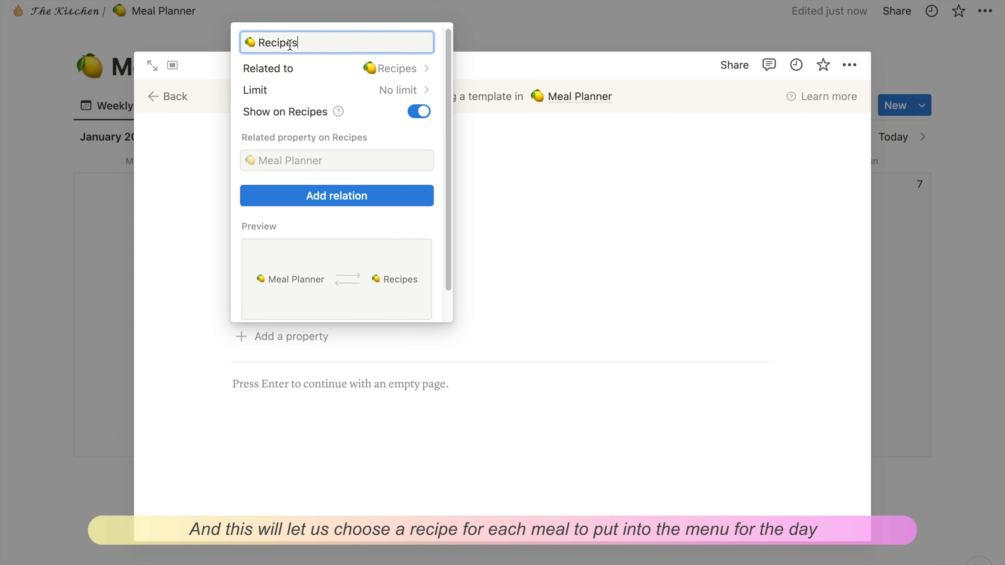
{"action": "type", "text": "Breakfast"}
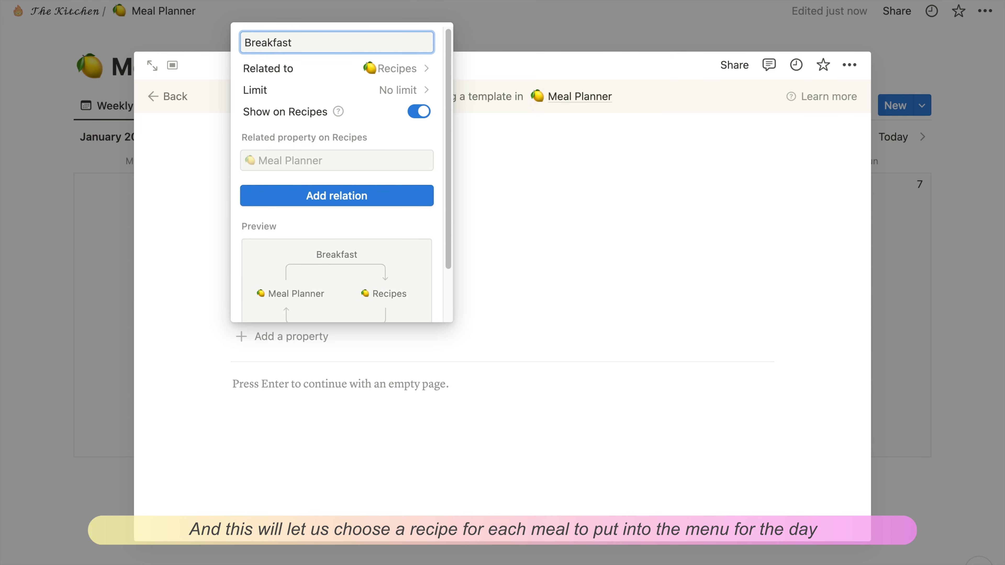
{"action": "left_click", "coordinate": [356, 195]}
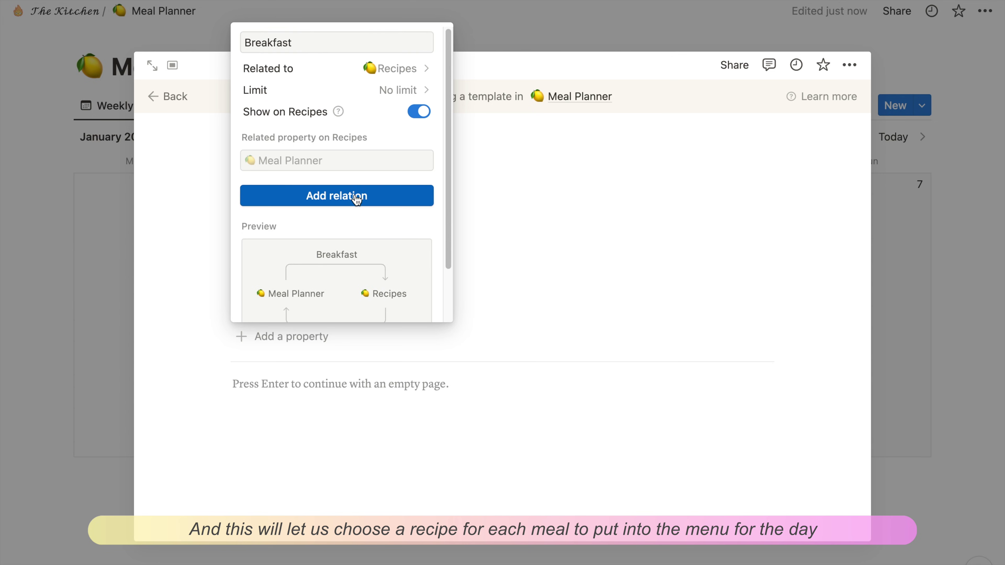
{"action": "left_click", "coordinate": [438, 355]}
Add a Lunch relation to Recipes, also shown on Recipes.
{"action": "left_click", "coordinate": [261, 364]}
{"action": "type", "text": "rel"}
{"action": "left_click", "coordinate": [345, 283]}
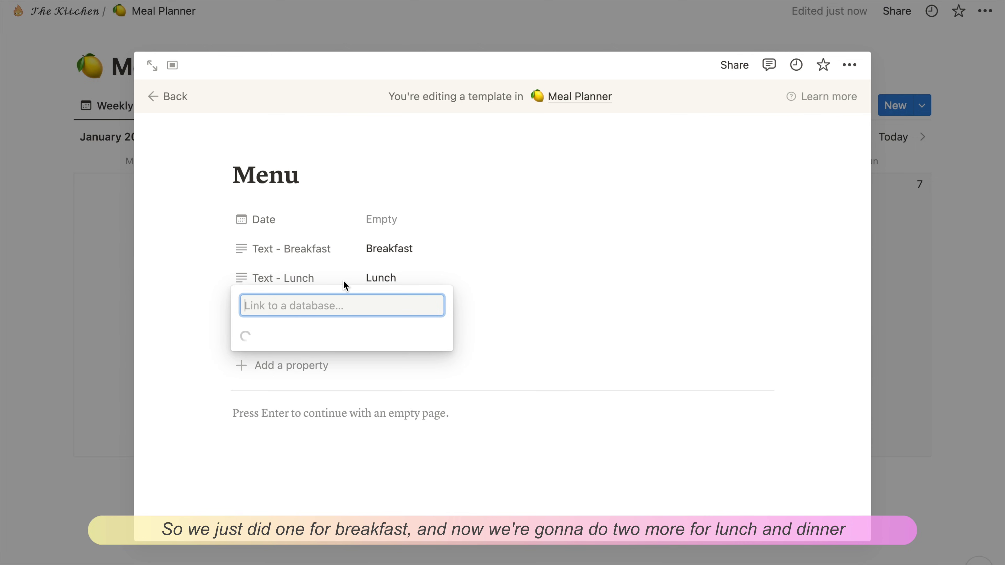
{"action": "left_click", "coordinate": [321, 335]}
{"action": "type", "text": "L"}
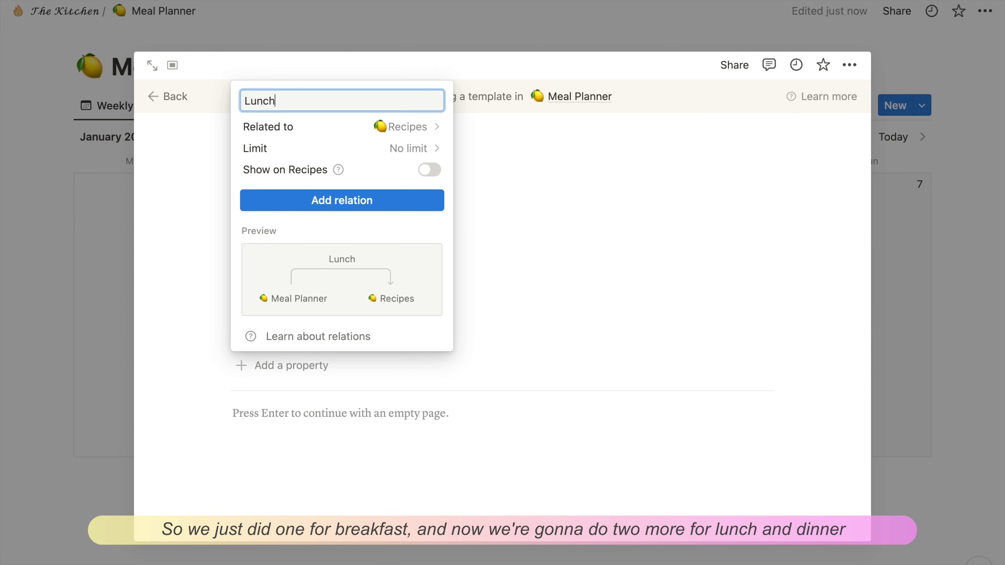
{"action": "type", "text": "unch"}
{"action": "left_click", "coordinate": [429, 169]}
{"action": "left_click", "coordinate": [388, 231]}
Add a Dinner relation to Recipes, also shown on Recipes.
{"action": "left_click", "coordinate": [305, 395]}
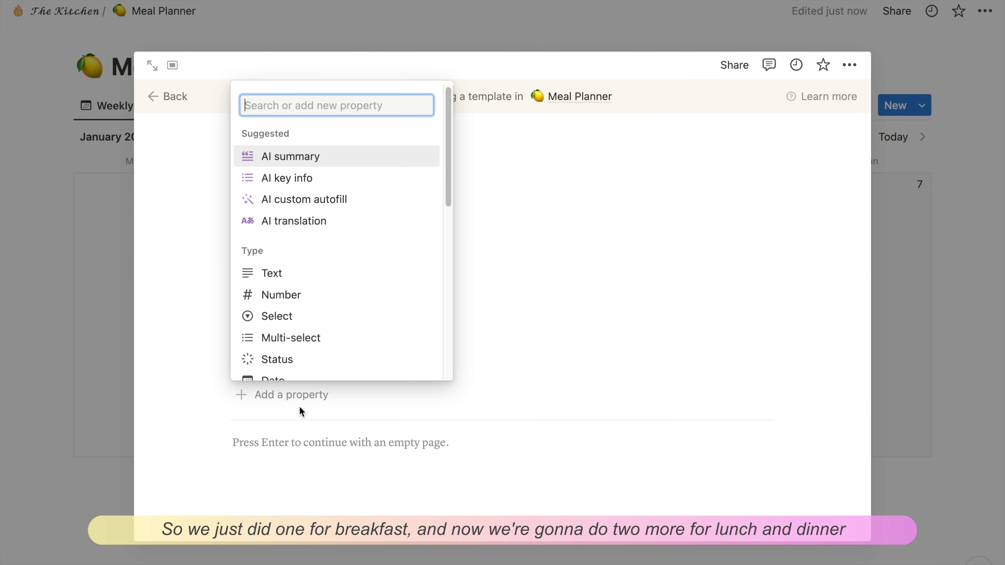
{"action": "type", "text": "rel"}
{"action": "left_click", "coordinate": [292, 317]}
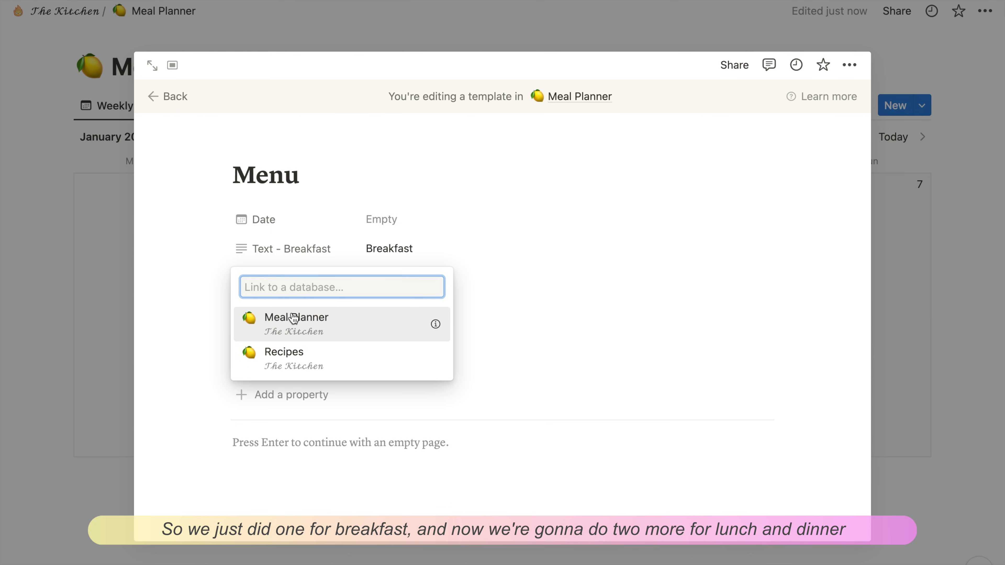
{"action": "left_click", "coordinate": [247, 352]}
{"action": "type", "text": "Dinner"}
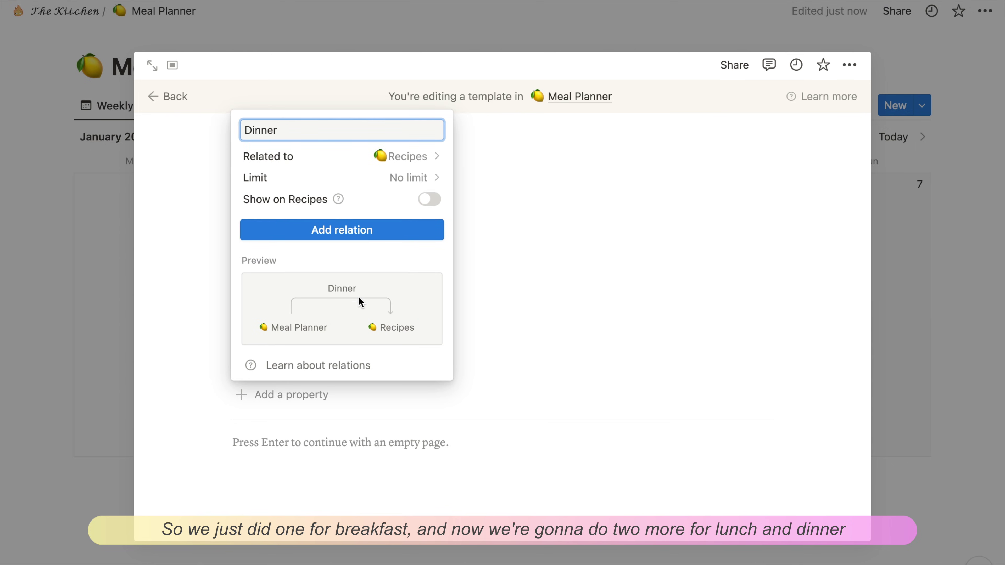
{"action": "left_click", "coordinate": [429, 199]}
{"action": "left_click", "coordinate": [342, 254]}
{"action": "left_click", "coordinate": [348, 394]}
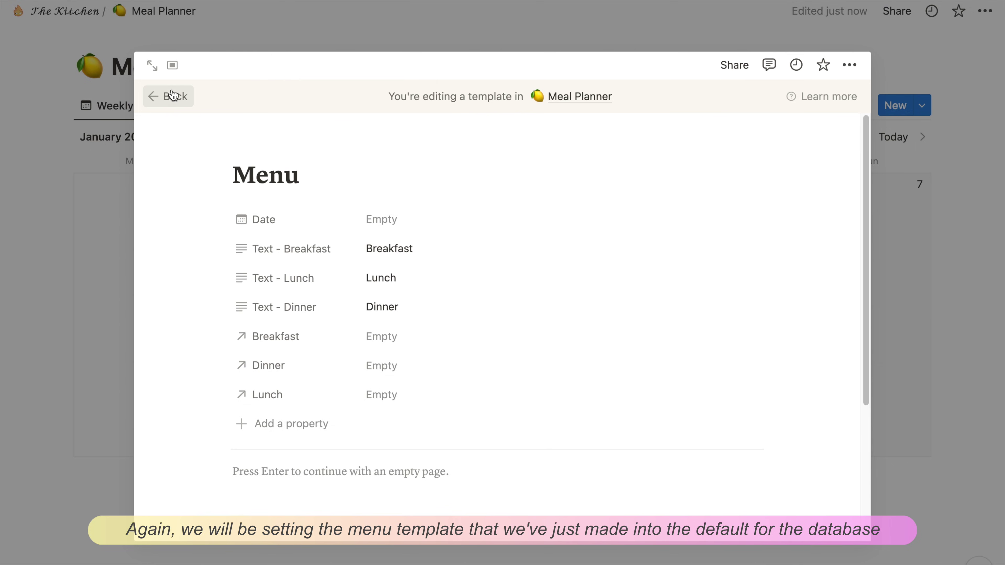
Back on the calendar, set the Menu template as the default.
{"action": "left_click", "coordinate": [176, 98]}
{"action": "left_click", "coordinate": [916, 113]}
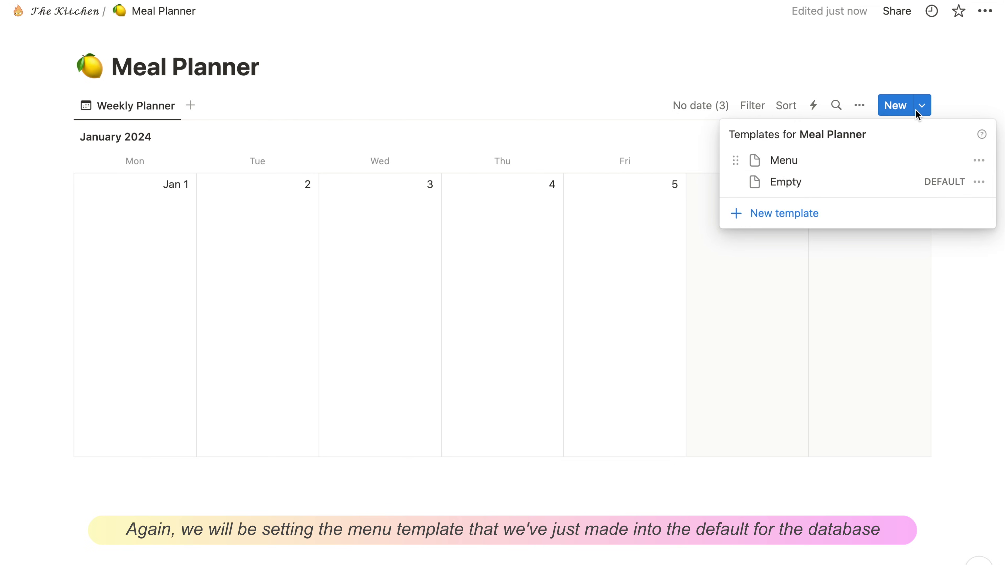
{"action": "left_click", "coordinate": [979, 160]}
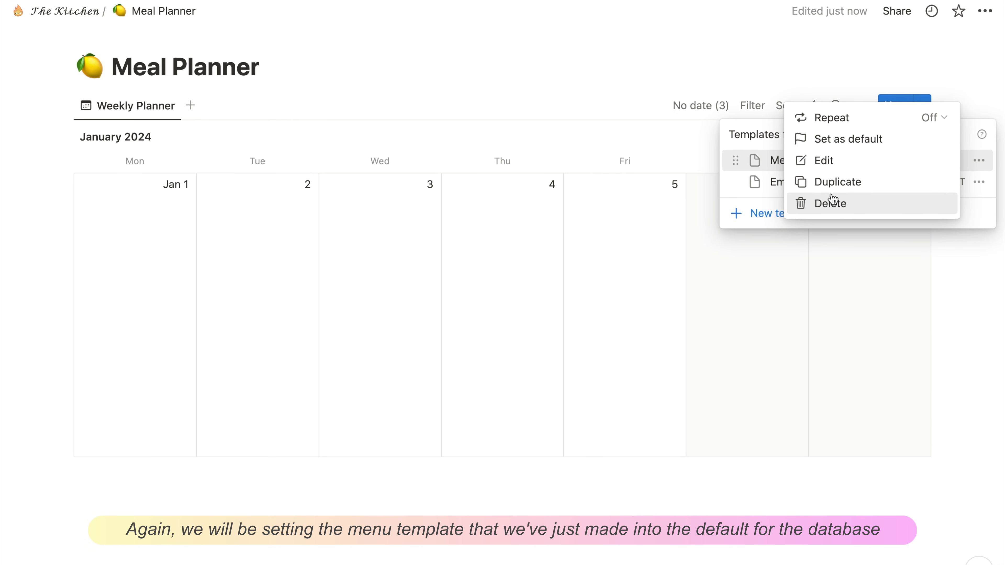
{"action": "left_click", "coordinate": [827, 139]}
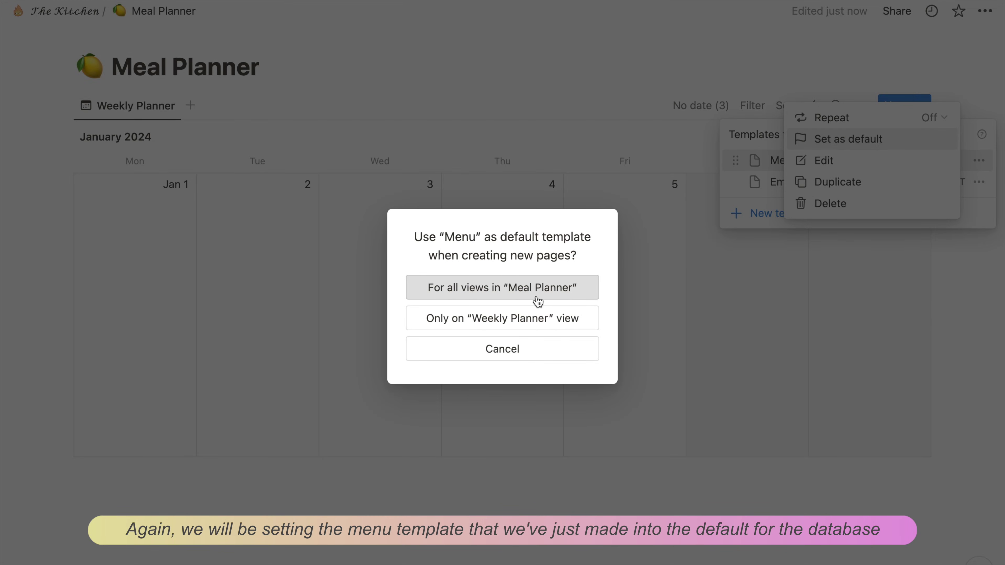
Make Menu the default for all Meal Planner views and show all six meal properties on the calendar.
{"action": "left_click", "coordinate": [538, 300]}
{"action": "left_click", "coordinate": [350, 305]}
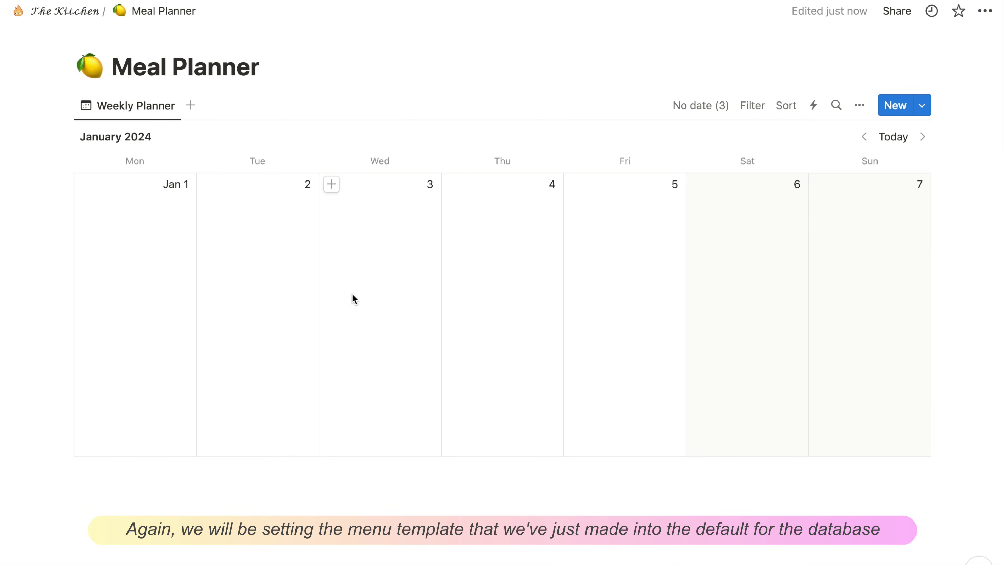
{"action": "left_click", "coordinate": [858, 106]}
{"action": "left_click", "coordinate": [894, 231]}
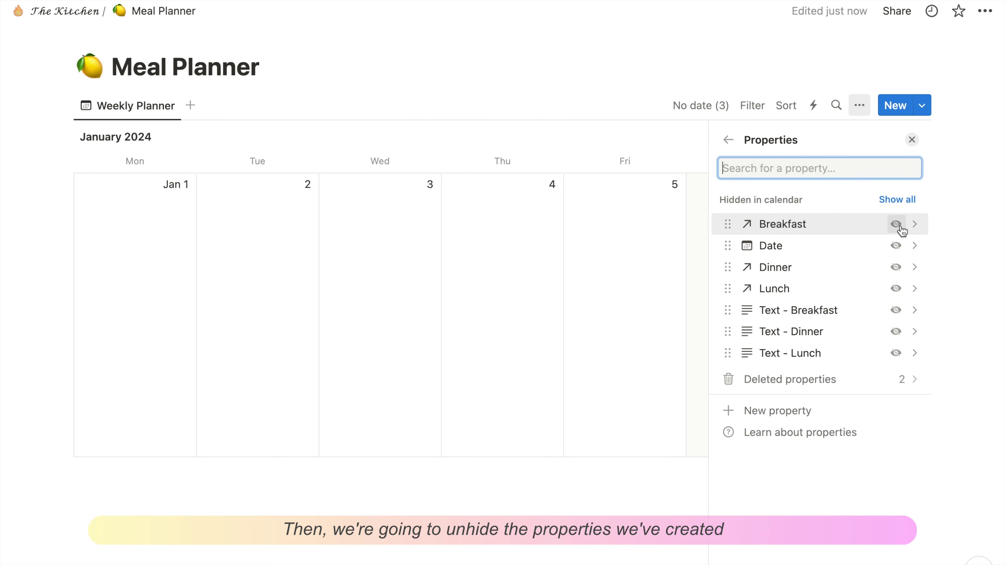
{"action": "left_click", "coordinate": [896, 225]}
{"action": "left_click", "coordinate": [896, 297]}
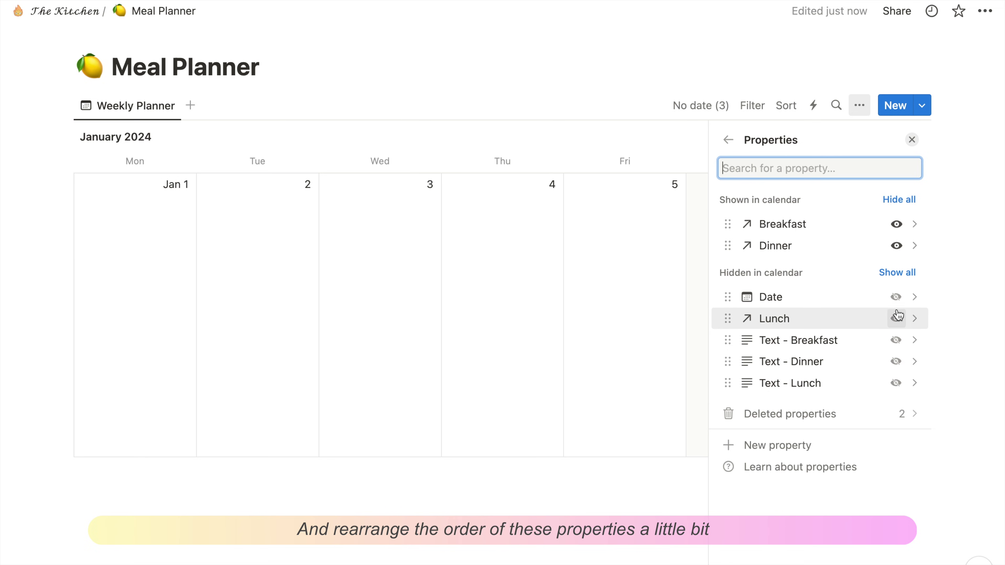
{"action": "left_click", "coordinate": [896, 319]}
{"action": "left_click", "coordinate": [896, 340]}
{"action": "left_click", "coordinate": [896, 362]}
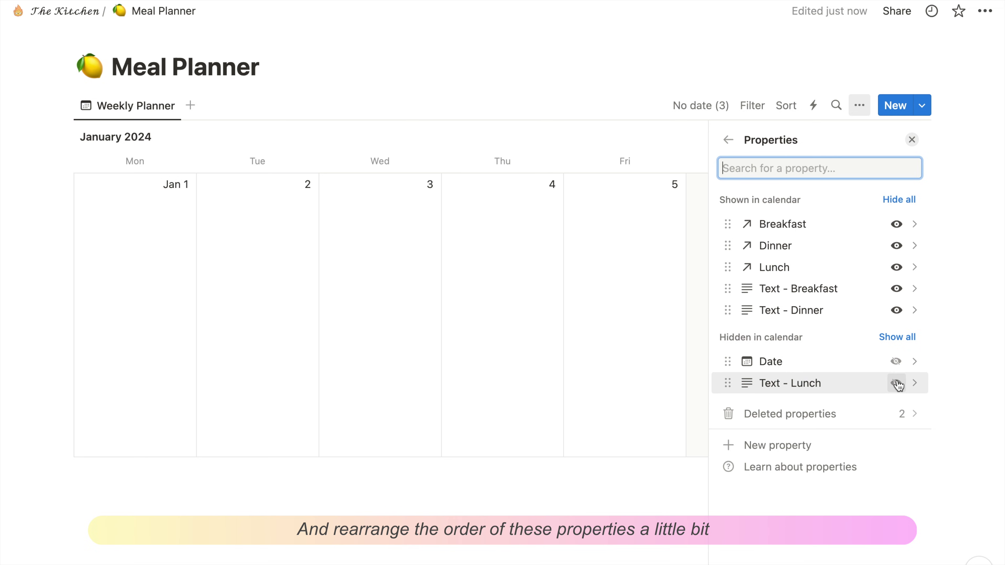
{"action": "left_click", "coordinate": [896, 383]}
Reorder the calendar properties so each meal's Text label sits beside its relation.
{"action": "left_click_drag", "start_coordinate": [798, 291], "coordinate": [798, 226]}
{"action": "left_click_drag", "start_coordinate": [806, 315], "coordinate": [806, 288]}
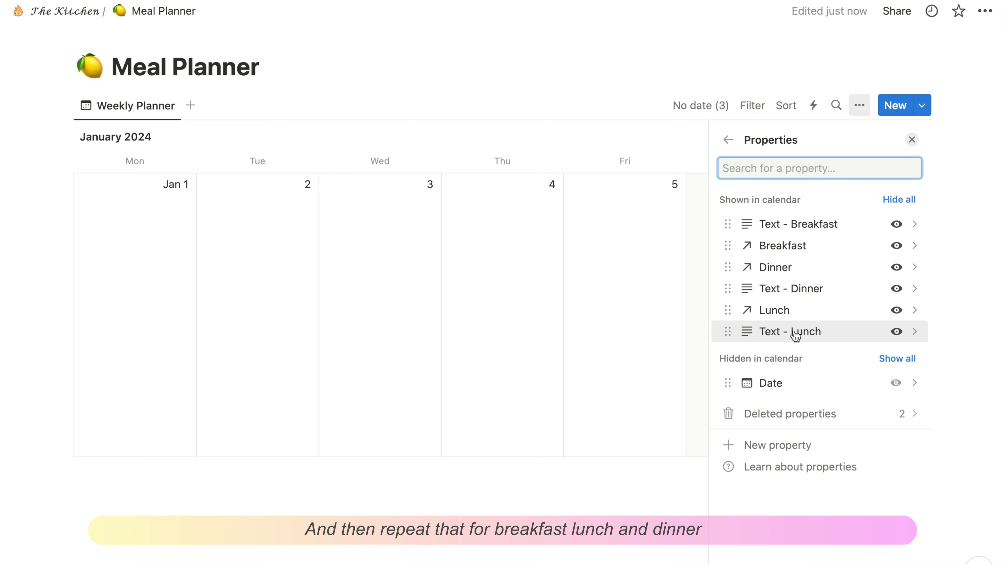
{"action": "left_click_drag", "start_coordinate": [795, 332], "coordinate": [818, 310]}
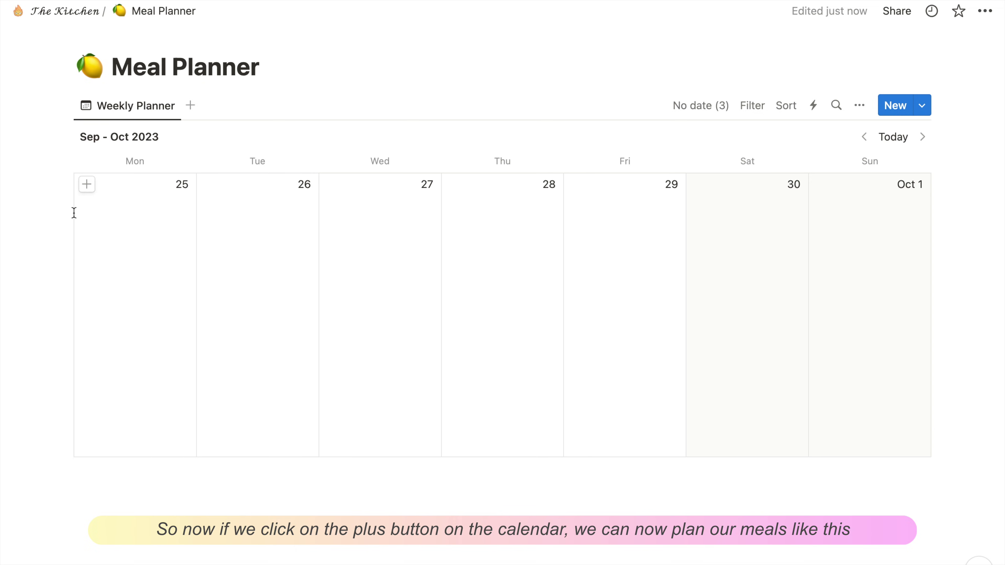
Add a September 25 Menu entry linking Kimbap, Chicken Curry and Shrimp Scampi for breakfast, lunch and dinner.
{"action": "left_click", "coordinate": [89, 186]}
{"action": "left_click", "coordinate": [406, 305]}
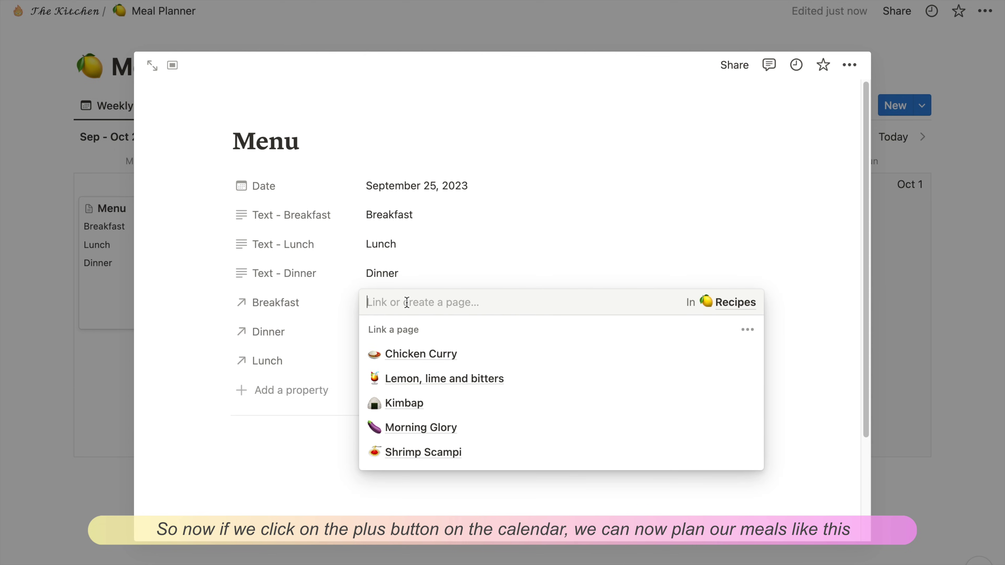
{"action": "left_click", "coordinate": [458, 402]}
{"action": "left_click", "coordinate": [316, 311]}
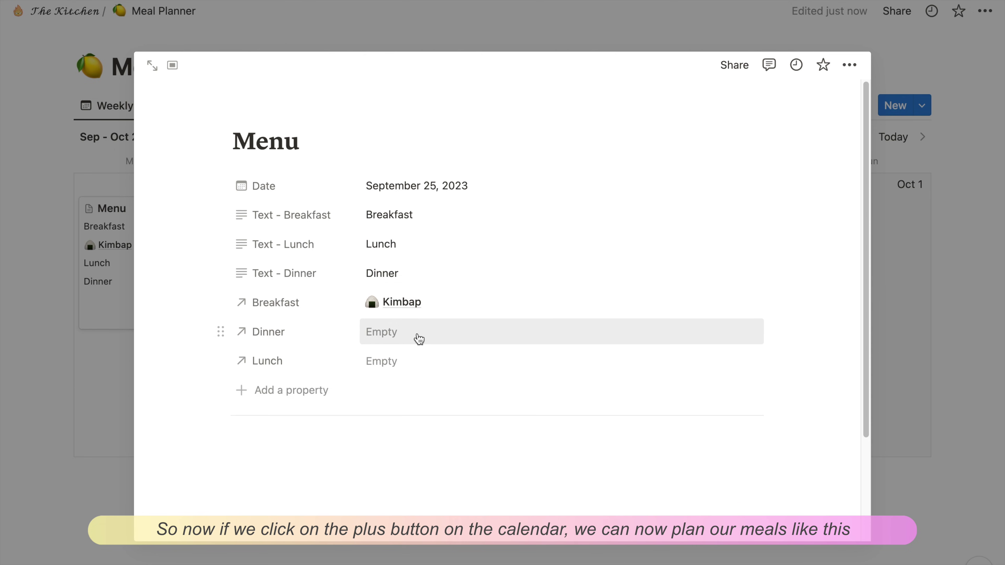
{"action": "left_click_drag", "start_coordinate": [313, 368], "coordinate": [308, 336]}
{"action": "left_click", "coordinate": [415, 339]}
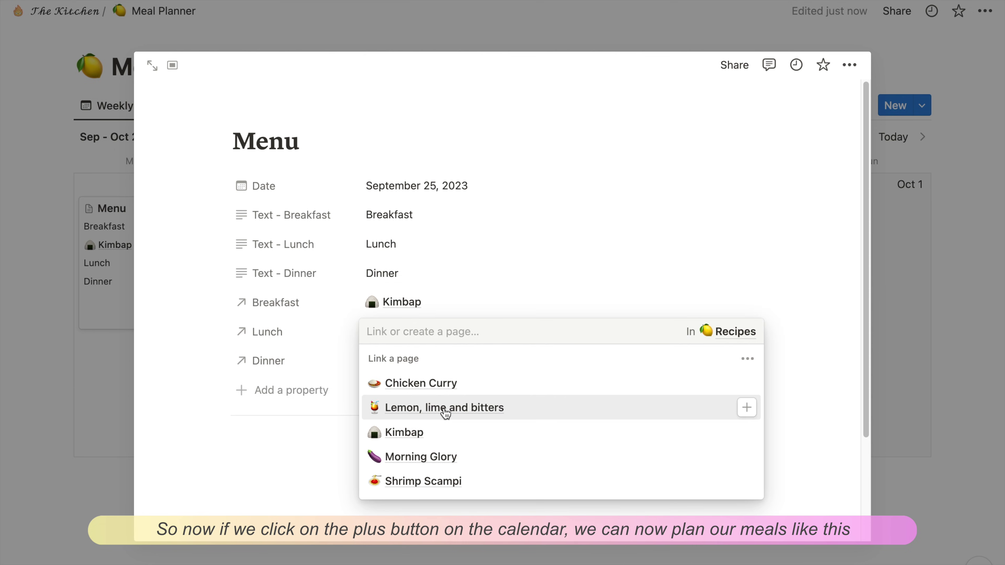
{"action": "left_click", "coordinate": [429, 383]}
{"action": "left_click", "coordinate": [395, 360]}
{"action": "left_click", "coordinate": [396, 360]}
{"action": "left_click", "coordinate": [424, 510]}
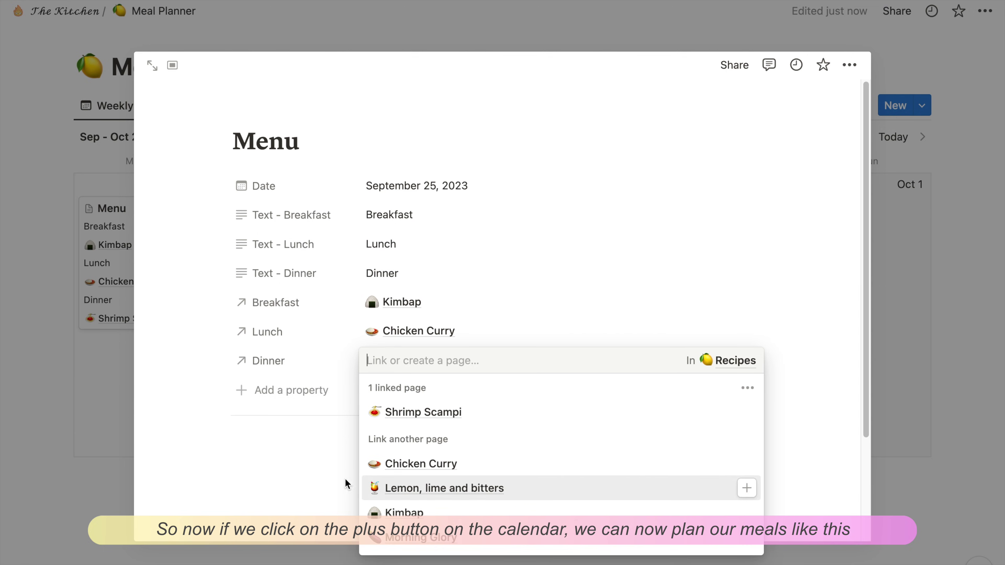
{"action": "left_click", "coordinate": [332, 471]}
{"action": "left_click", "coordinate": [87, 382]}
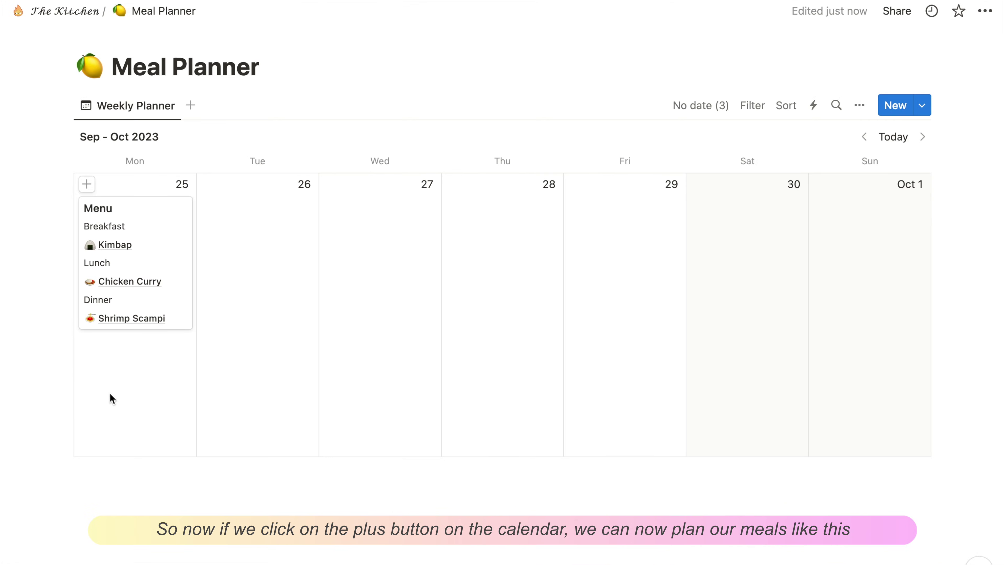
Bold the Breakfast, Lunch and Dinner labels in the Menu entry.
{"action": "left_click", "coordinate": [429, 214]}
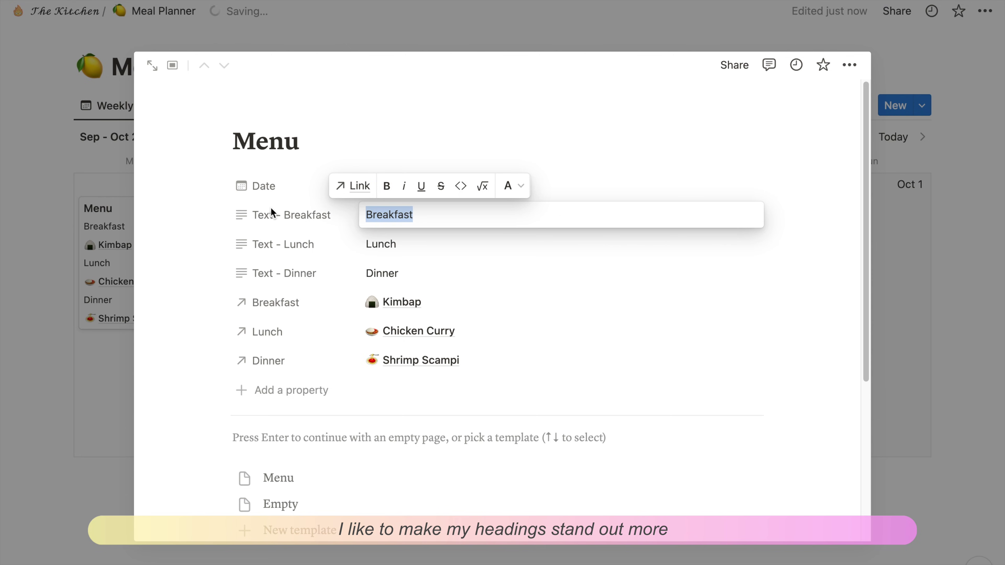
{"action": "key", "text": "super+b"}
{"action": "left_click", "coordinate": [393, 244]}
{"action": "key", "text": "super+a"}
{"action": "key", "text": "super+b"}
{"action": "left_click", "coordinate": [426, 274]}
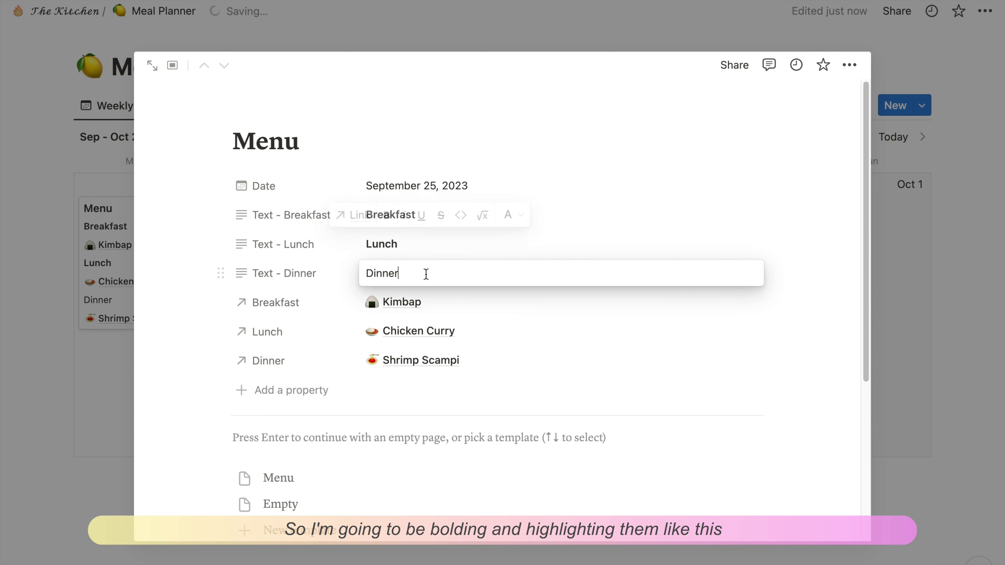
{"action": "key", "text": "super+a"}
{"action": "key", "text": "super+b"}
{"action": "key", "text": "Escape"}
Give the entry's Breakfast, Dinner and Lunch labels an orange background.
{"action": "left_click", "coordinate": [424, 222]}
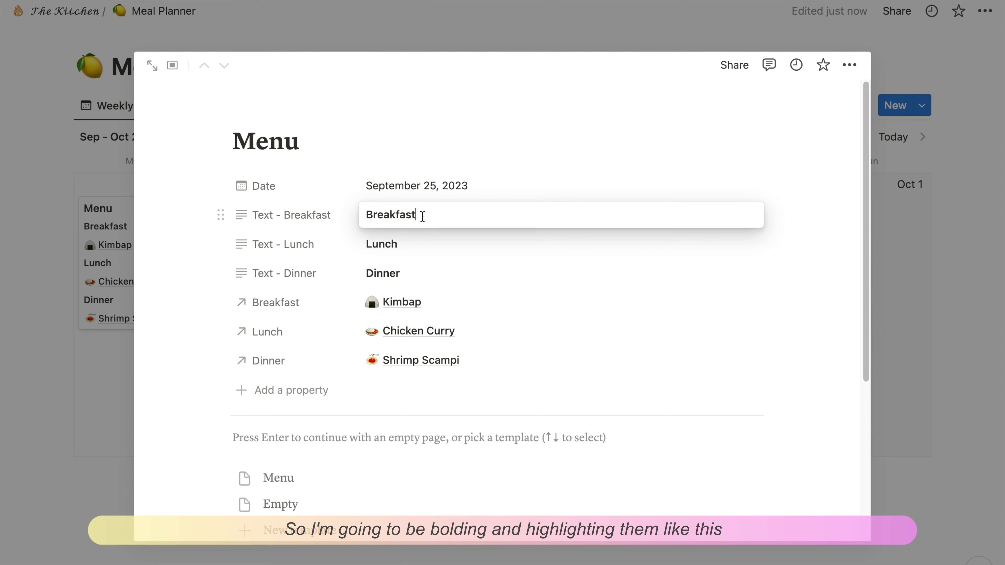
{"action": "key", "text": "super+a"}
{"action": "left_click", "coordinate": [518, 190]}
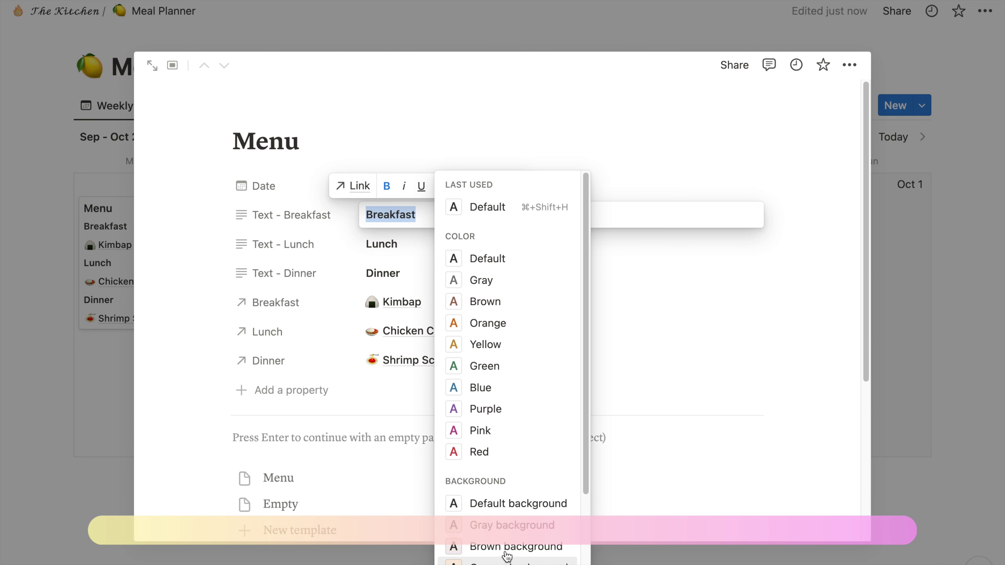
{"action": "left_click", "coordinate": [499, 561]}
{"action": "left_click", "coordinate": [423, 273]}
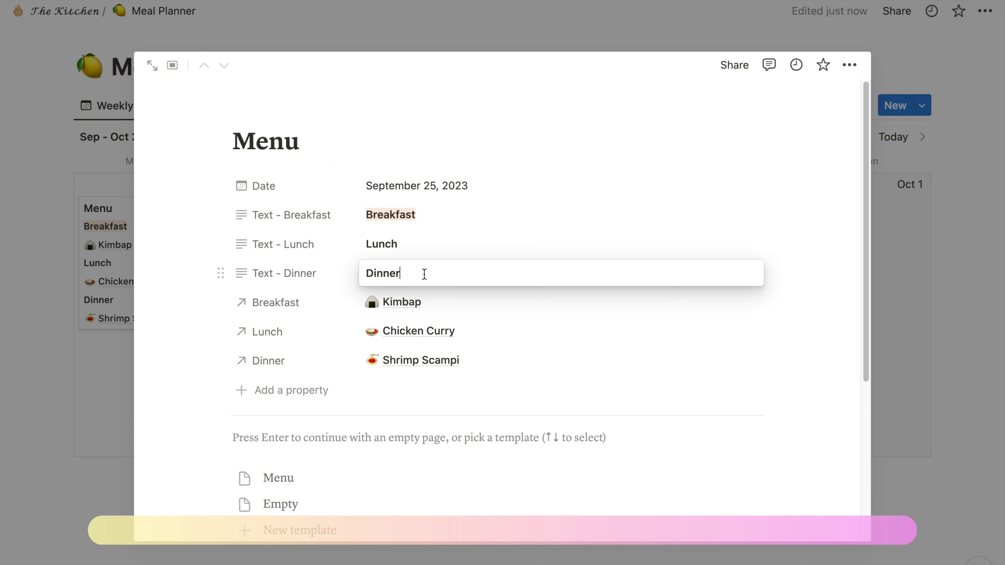
{"action": "key", "text": "super+a"}
{"action": "left_click", "coordinate": [508, 244]}
{"action": "left_click", "coordinate": [498, 325]}
{"action": "left_click", "coordinate": [443, 245]}
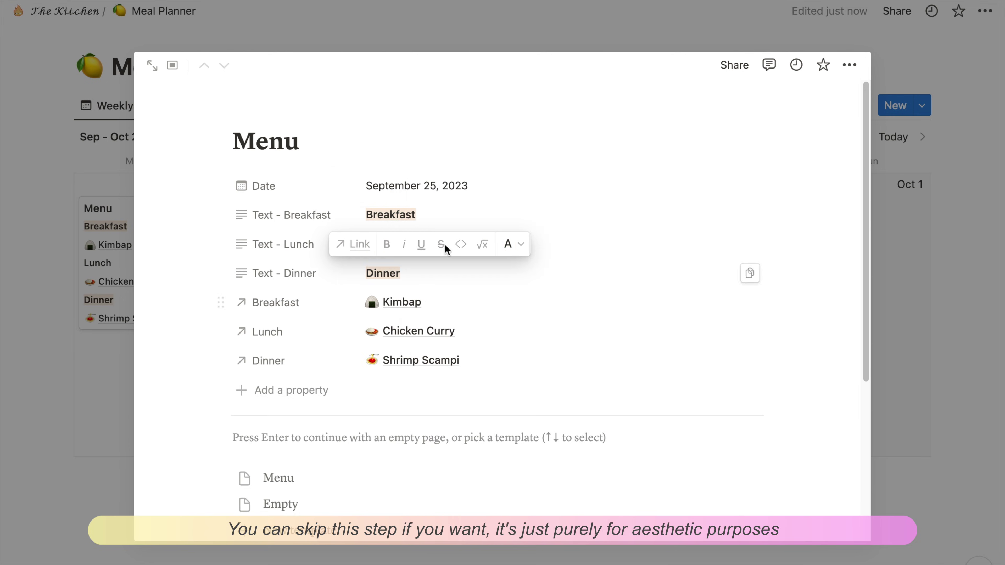
{"action": "key", "text": "super+a"}
{"action": "left_click", "coordinate": [510, 215]}
{"action": "left_click", "coordinate": [479, 562]}
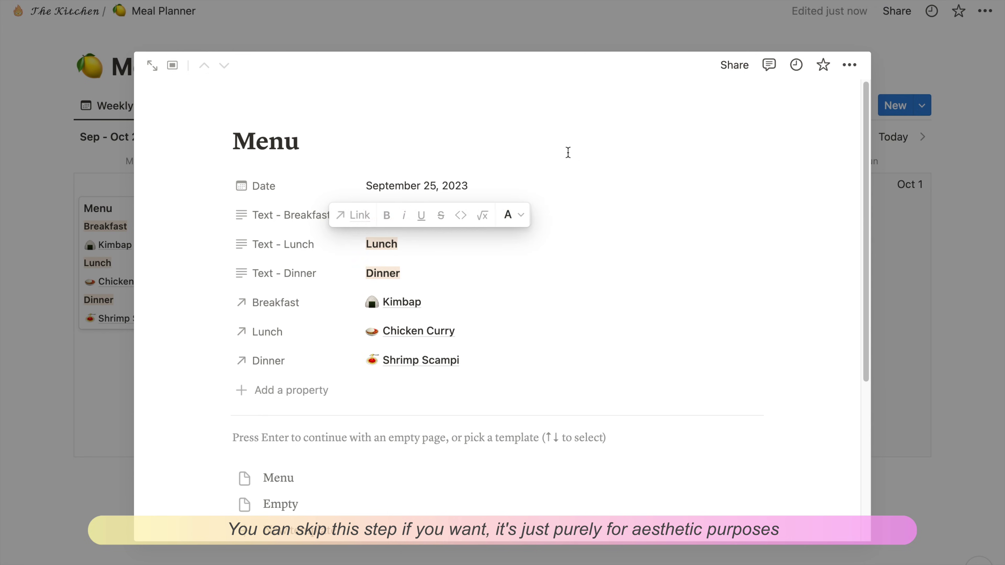
{"action": "key", "text": "Escape"}
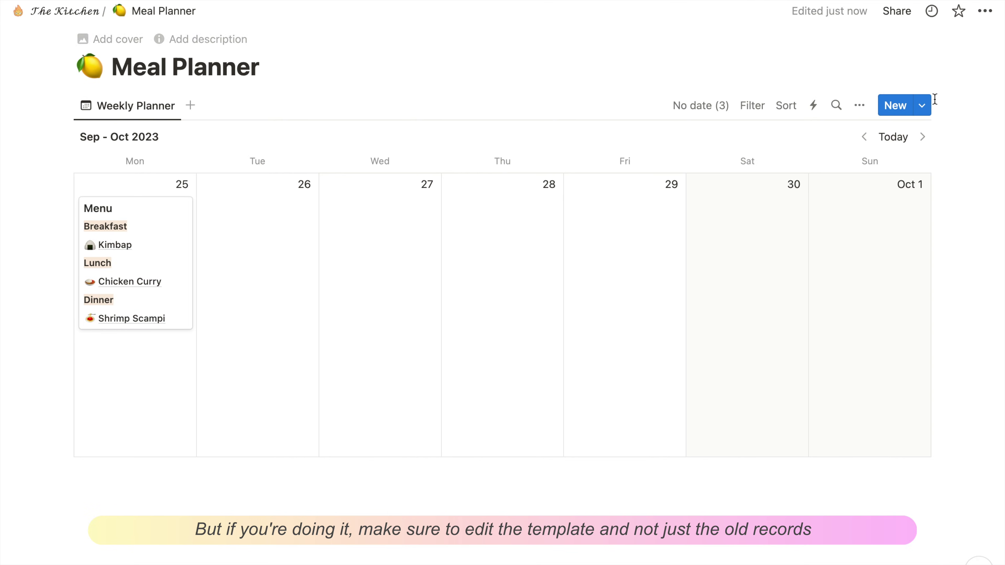
Apply the same orange background to the Breakfast, Lunch and Dinner labels in the Menu template.
{"action": "left_click", "coordinate": [927, 109]}
{"action": "left_click", "coordinate": [978, 159]}
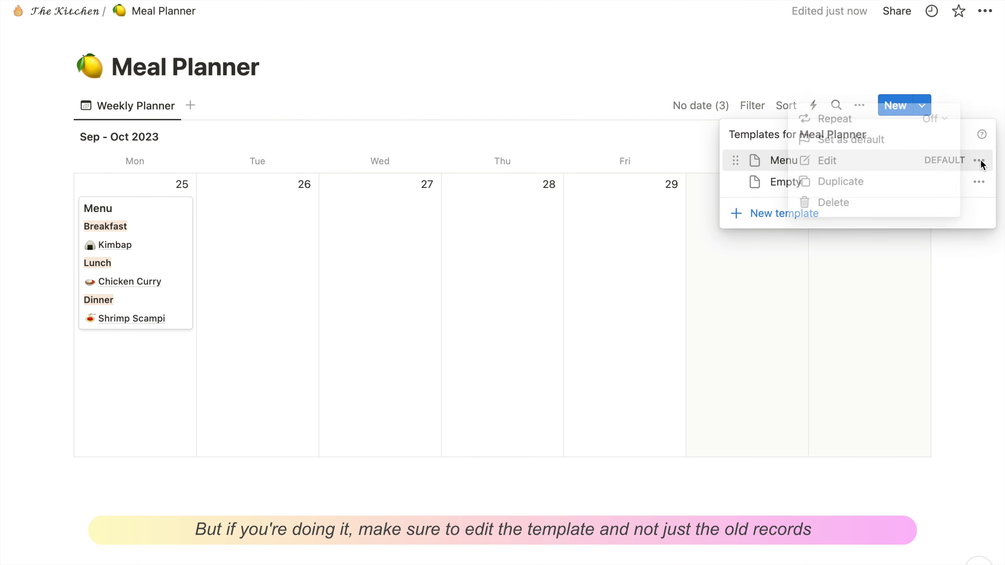
{"action": "left_click", "coordinate": [836, 160]}
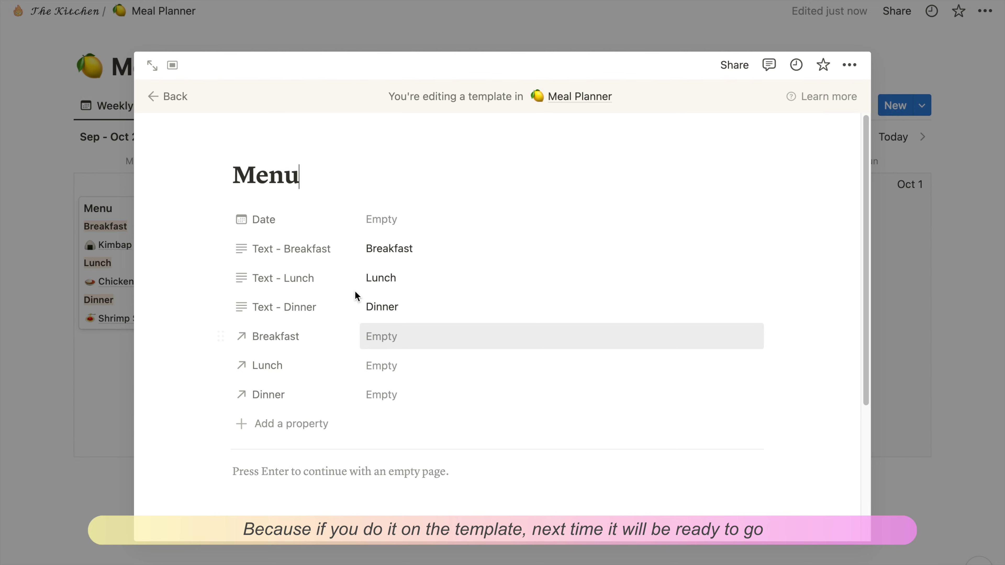
{"action": "left_click", "coordinate": [399, 254]}
{"action": "double_click", "coordinate": [399, 253]}
{"action": "left_click", "coordinate": [508, 248]}
{"action": "key", "text": "Escape"}
{"action": "double_click", "coordinate": [381, 277]}
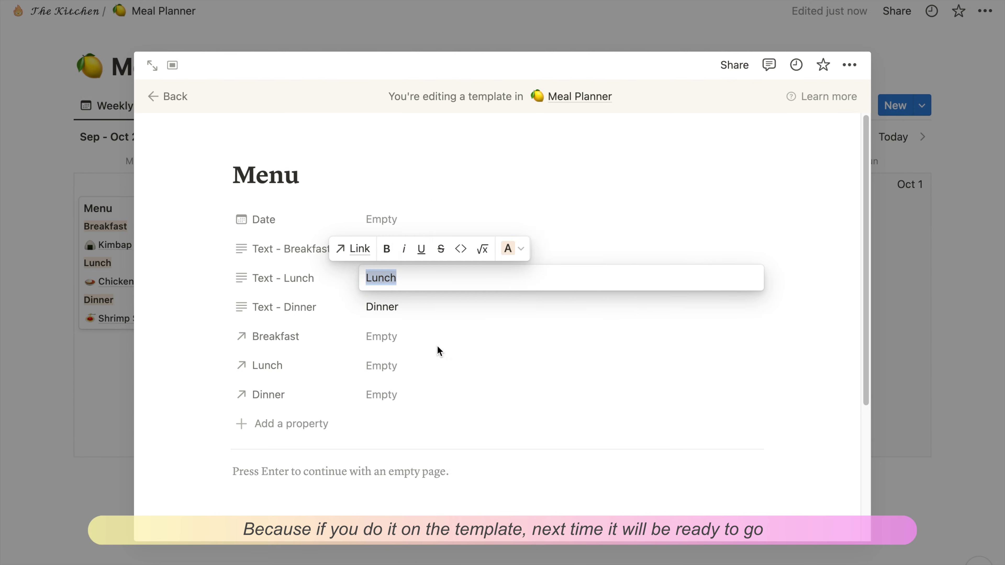
{"action": "key", "text": "Escape"}
{"action": "double_click", "coordinate": [382, 307]}
{"action": "left_click", "coordinate": [508, 278]}
{"action": "left_click", "coordinate": [439, 287]}
{"action": "key", "text": "Escape"}
{"action": "left_click", "coordinate": [913, 277]}
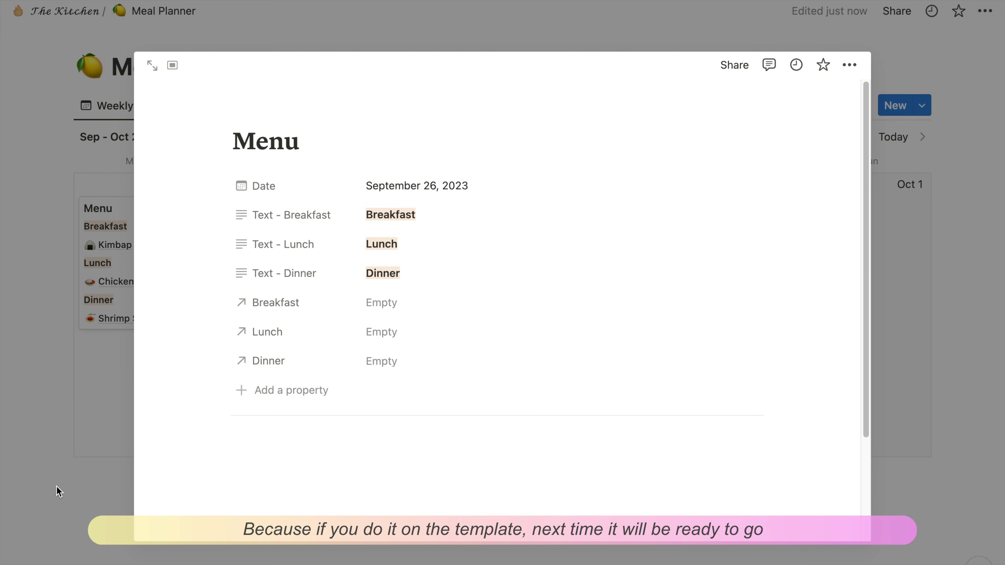
Create a full-page database titled Groceries List with a lemon icon.
{"action": "left_click", "coordinate": [58, 491]}
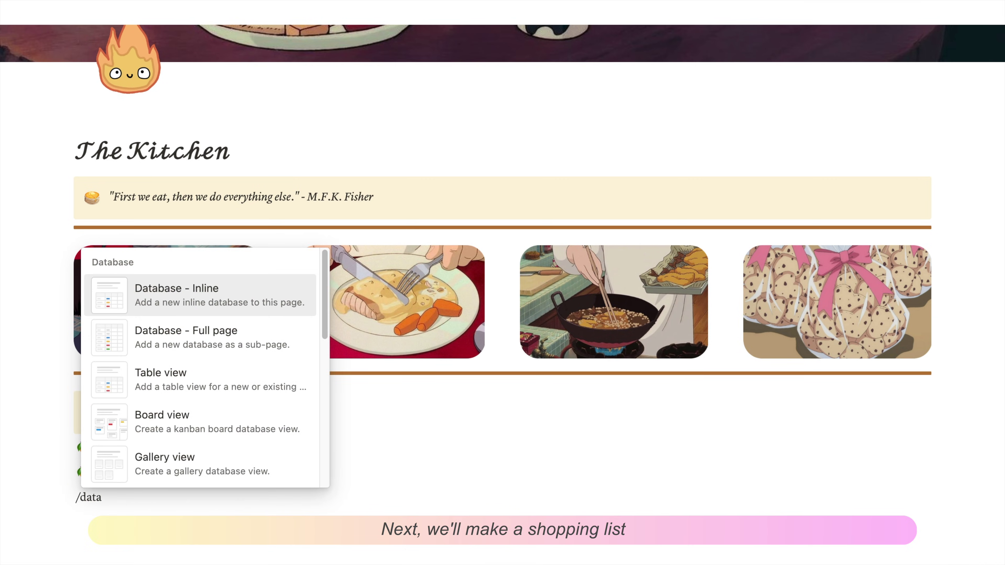
{"action": "left_click", "coordinate": [209, 331]}
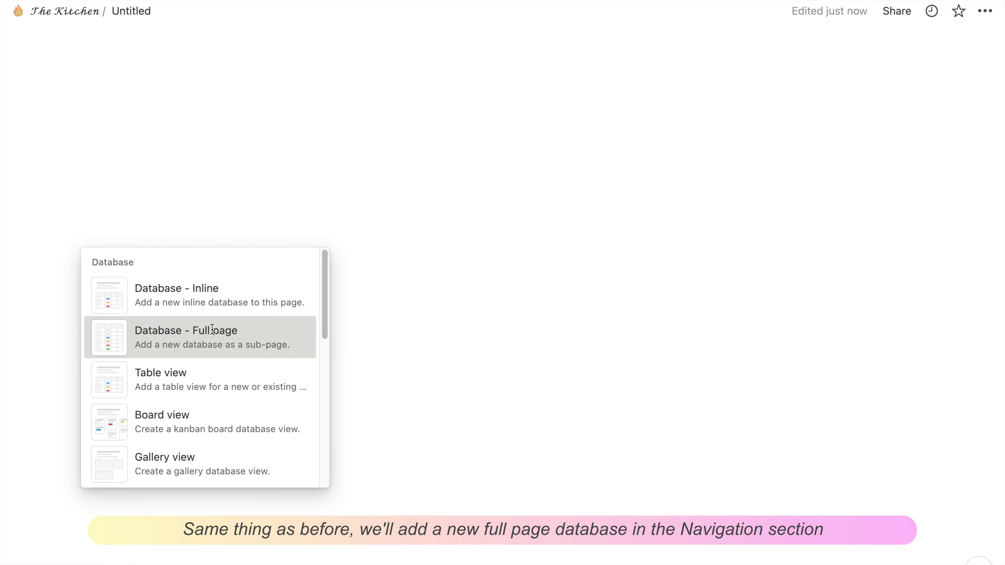
{"action": "type", "text": "Groceries List"}
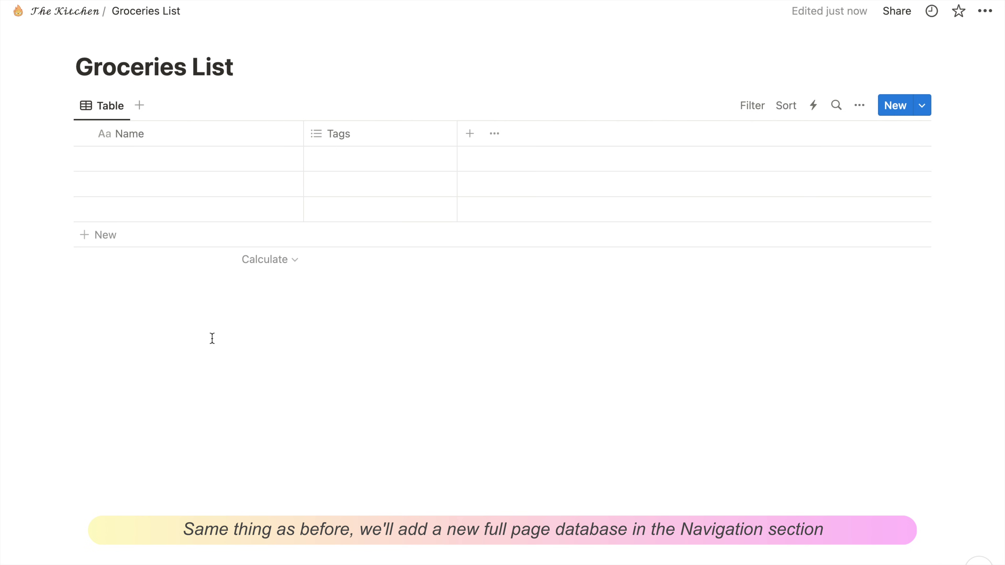
{"action": "left_click", "coordinate": [99, 38]}
{"action": "left_click", "coordinate": [30, 193]}
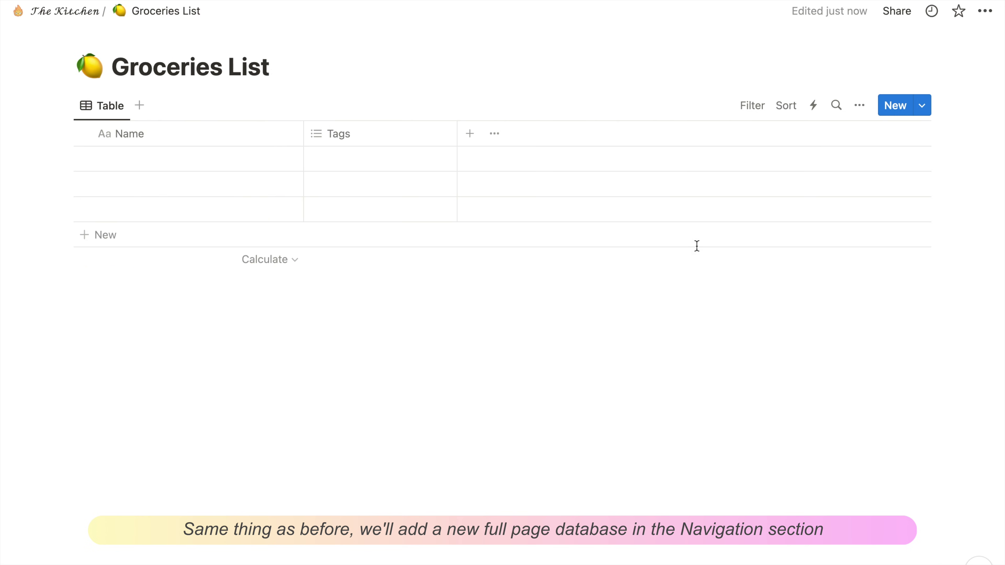
Change the database view to a List layout.
{"action": "left_click", "coordinate": [861, 107]}
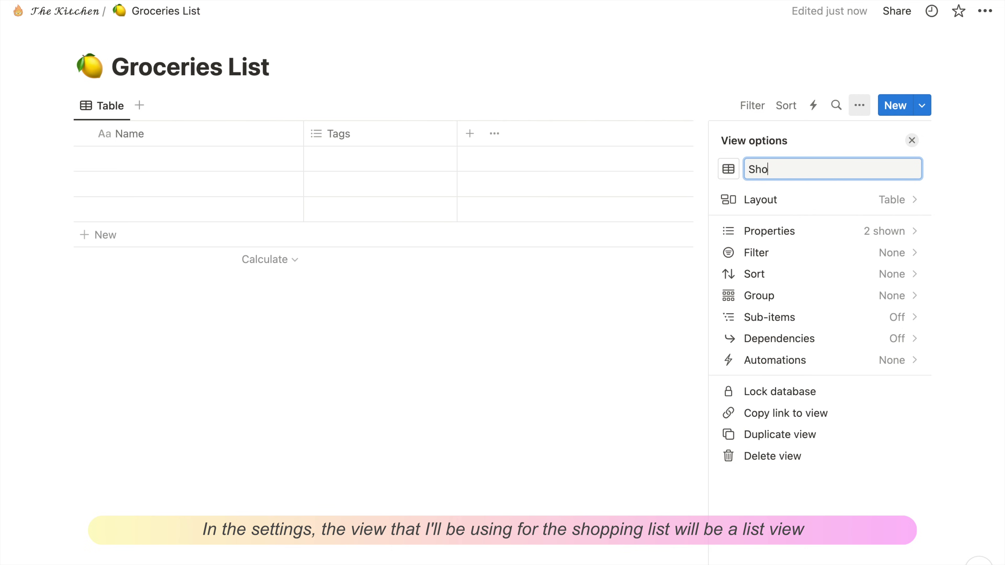
{"action": "left_click", "coordinate": [890, 200]}
{"action": "left_click", "coordinate": [820, 237]}
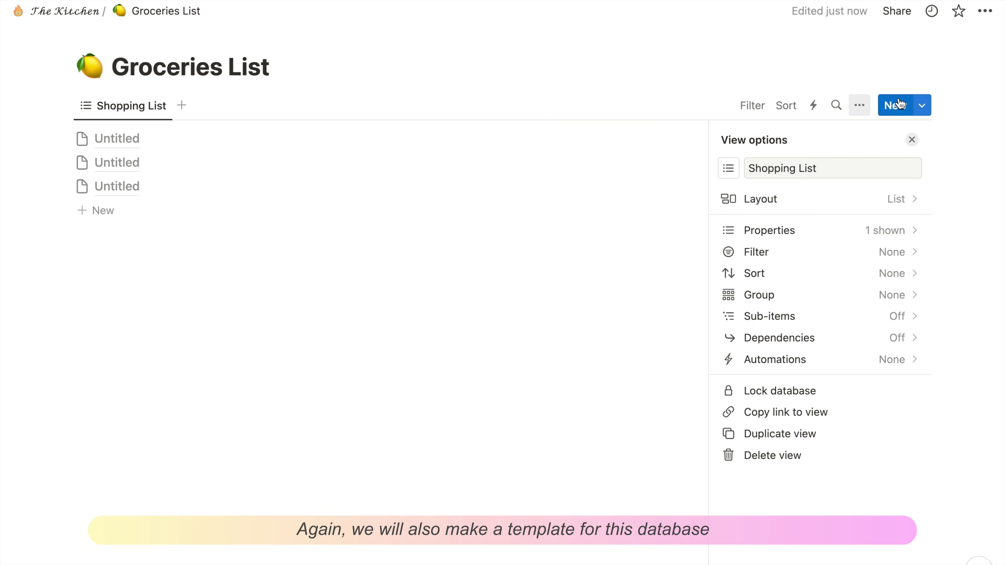
Create a new Groceries List template and turn Tags into Type with Supermarket and Asian Groceries options.
{"action": "left_click", "coordinate": [923, 105]}
{"action": "left_click", "coordinate": [827, 210]}
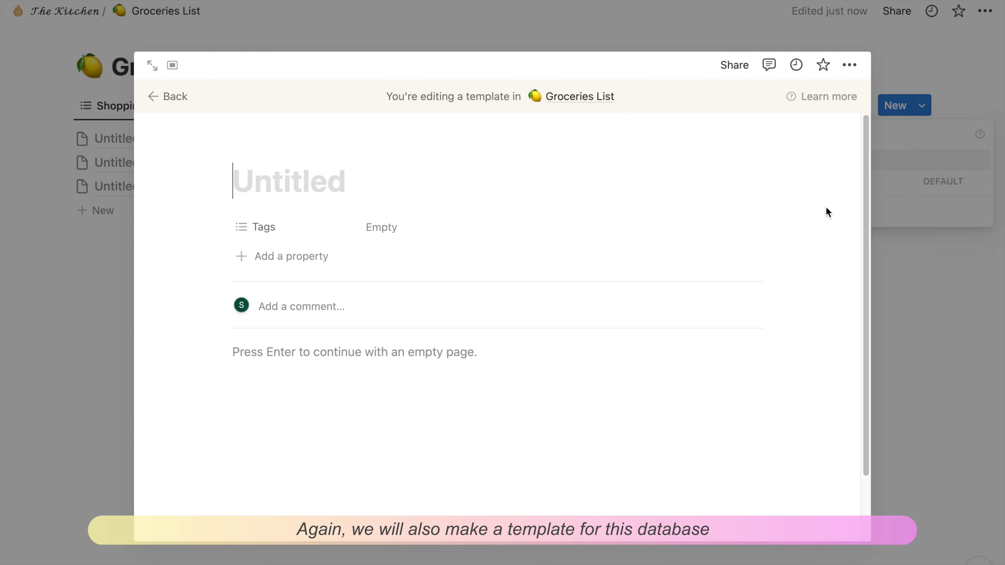
{"action": "left_click", "coordinate": [308, 226]}
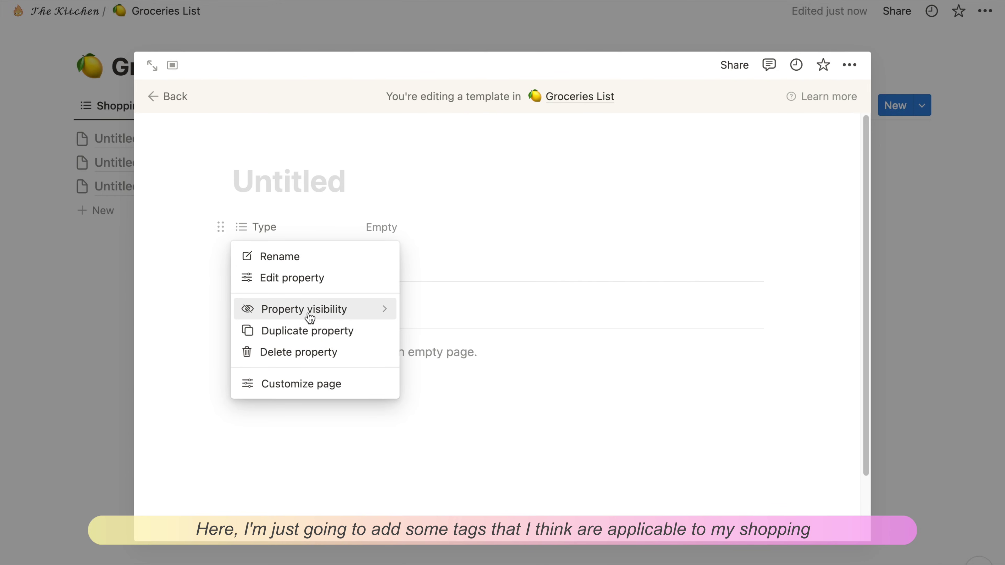
{"action": "left_click", "coordinate": [312, 278]}
{"action": "left_click", "coordinate": [306, 370]}
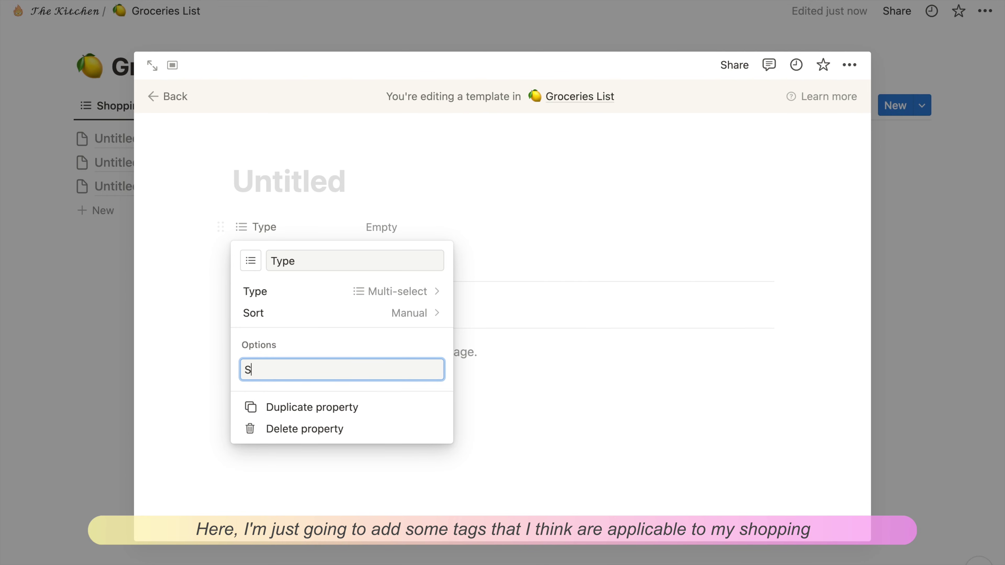
{"action": "type", "text": "Supermarket"}
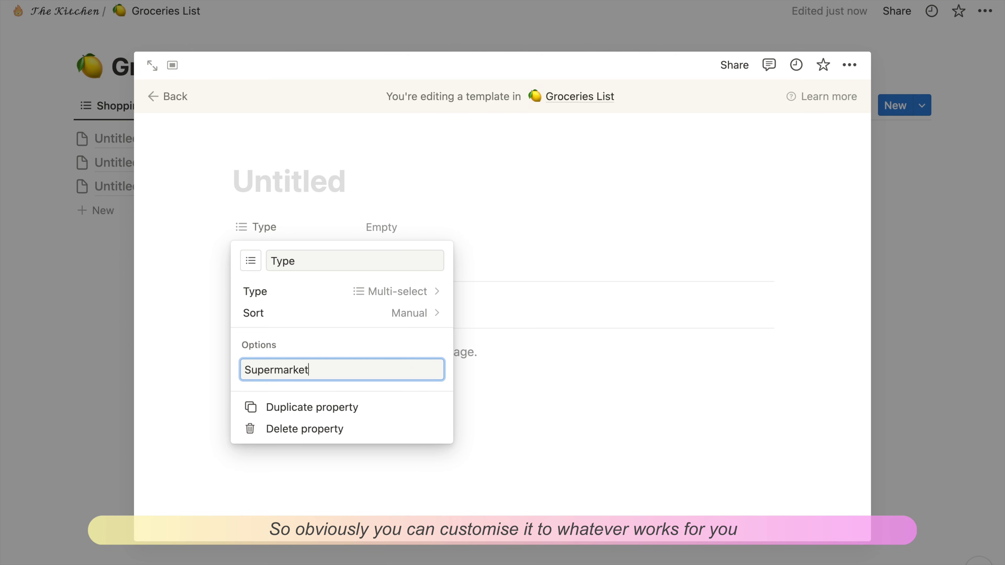
{"action": "key", "text": "Return"}
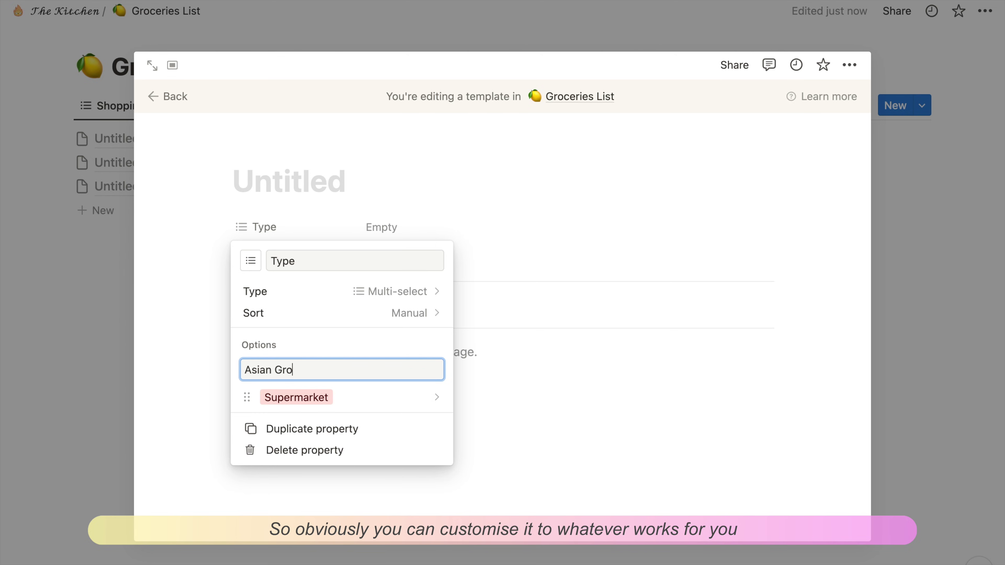
{"action": "key", "text": "Return"}
{"action": "key", "text": "Escape"}
Add a Quantity text property and a Done checkbox property, moving Done to the top.
{"action": "left_click", "coordinate": [293, 254]}
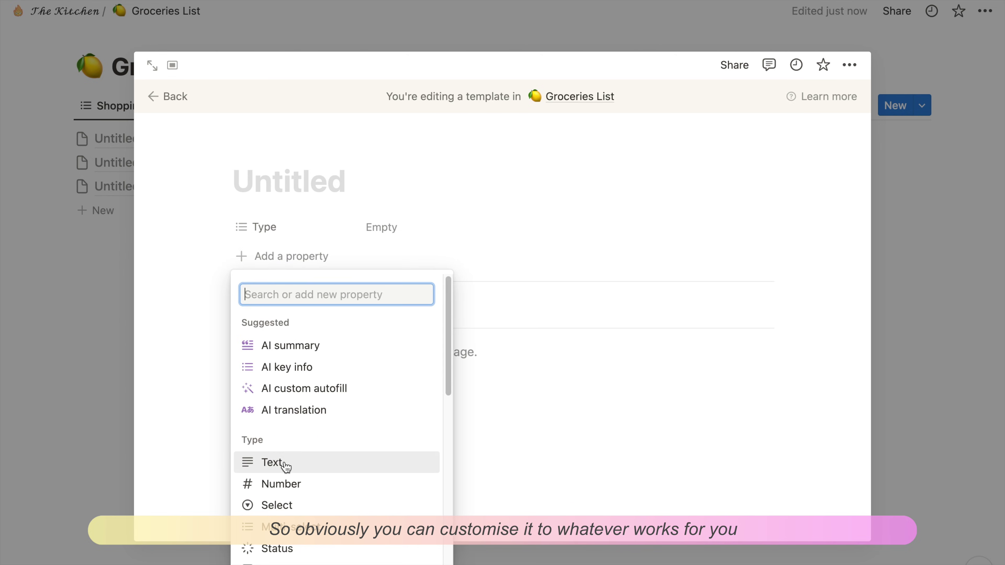
{"action": "left_click", "coordinate": [286, 465]}
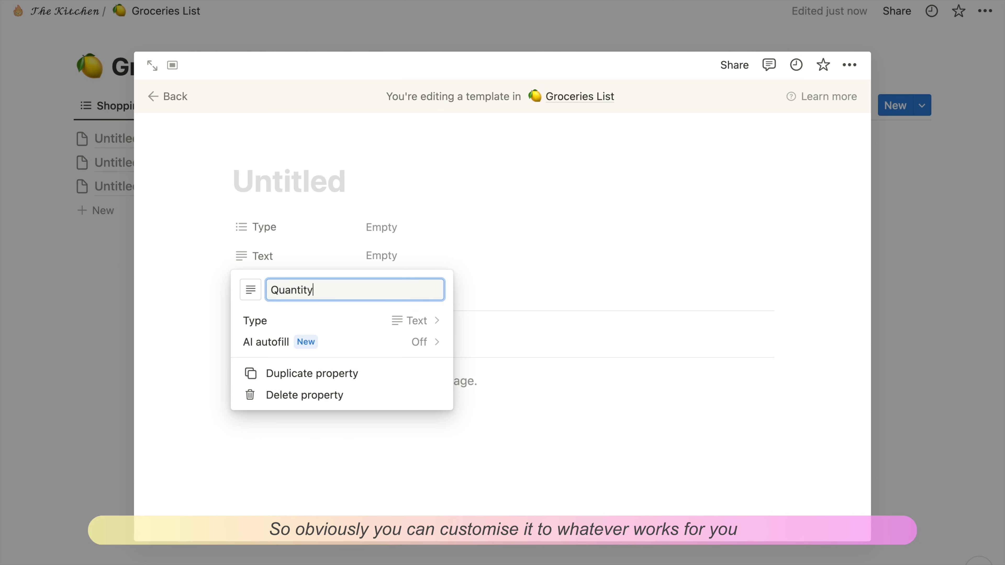
{"action": "key", "text": "Return"}
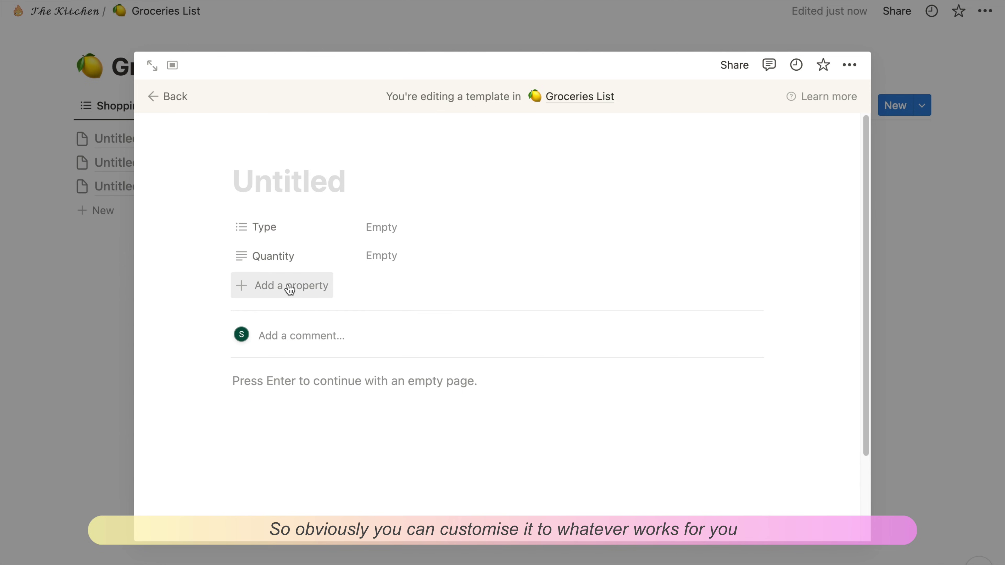
{"action": "left_click", "coordinate": [287, 284]}
{"action": "type", "text": "Done"}
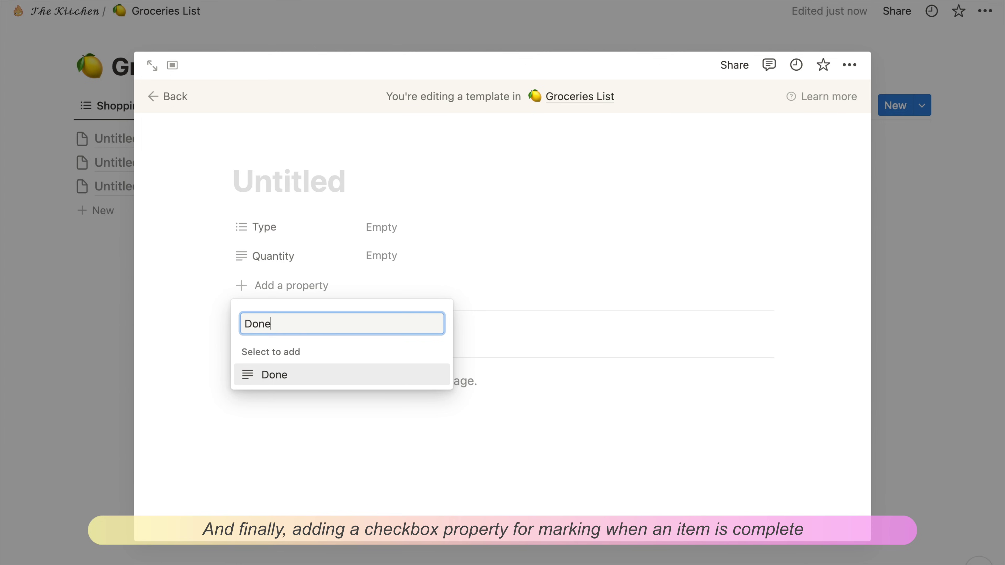
{"action": "key", "text": "Return"}
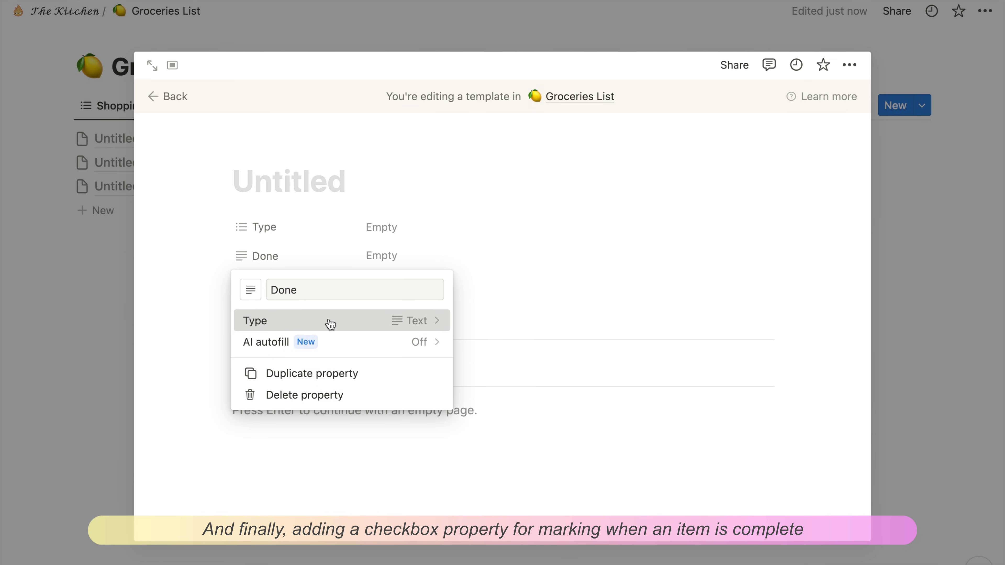
{"action": "left_click", "coordinate": [329, 325]}
{"action": "scroll", "coordinate": [296, 411], "scroll_direction": "down", "scroll_amount": 5}
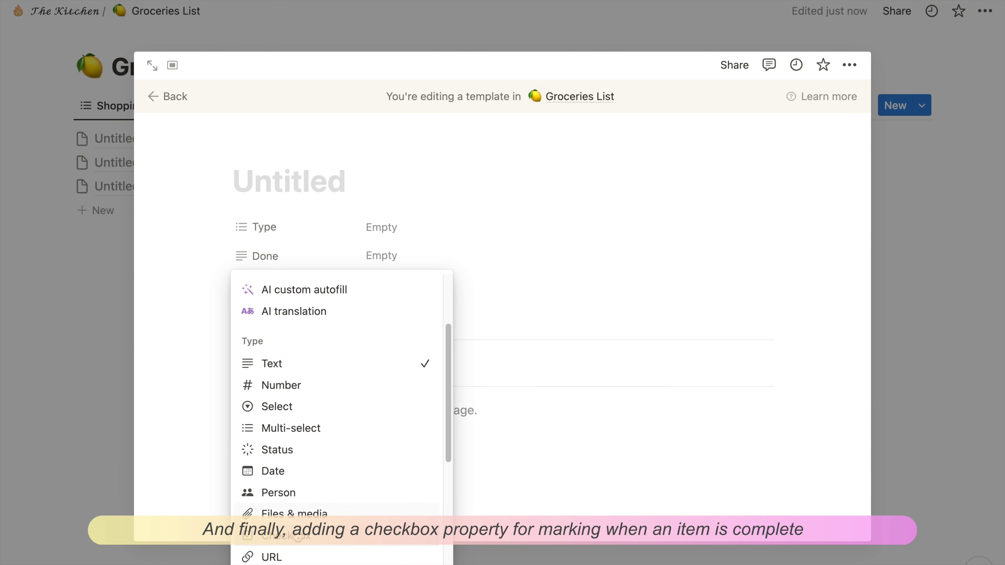
{"action": "left_click", "coordinate": [296, 537]}
{"action": "key", "text": "Escape"}
{"action": "left_click_drag", "start_coordinate": [289, 259], "coordinate": [292, 227]}
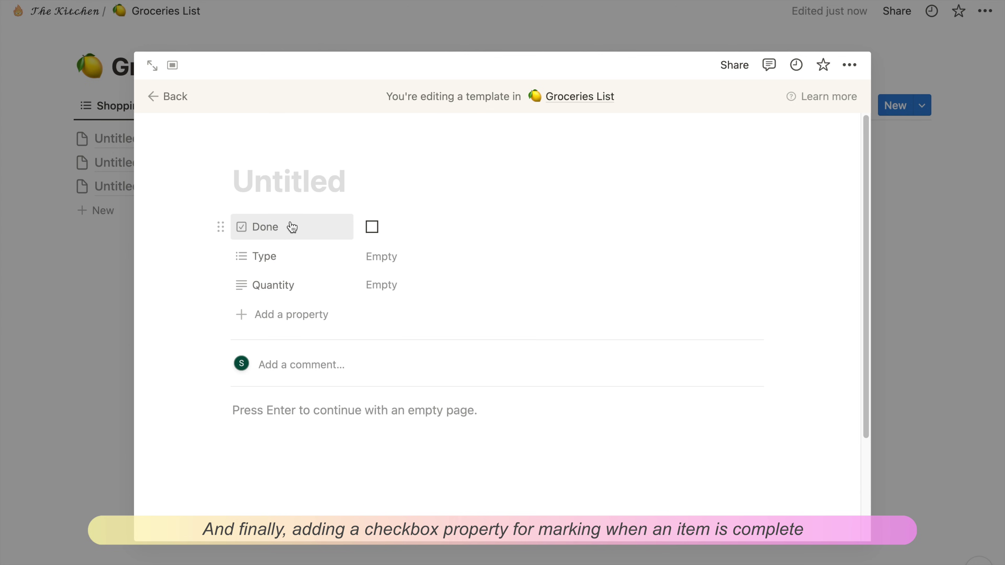
Delete the three blank Untitled entries from the Shopping List.
{"action": "key", "text": "Escape"}
{"action": "left_click_drag", "start_coordinate": [135, 245], "coordinate": [97, 136]}
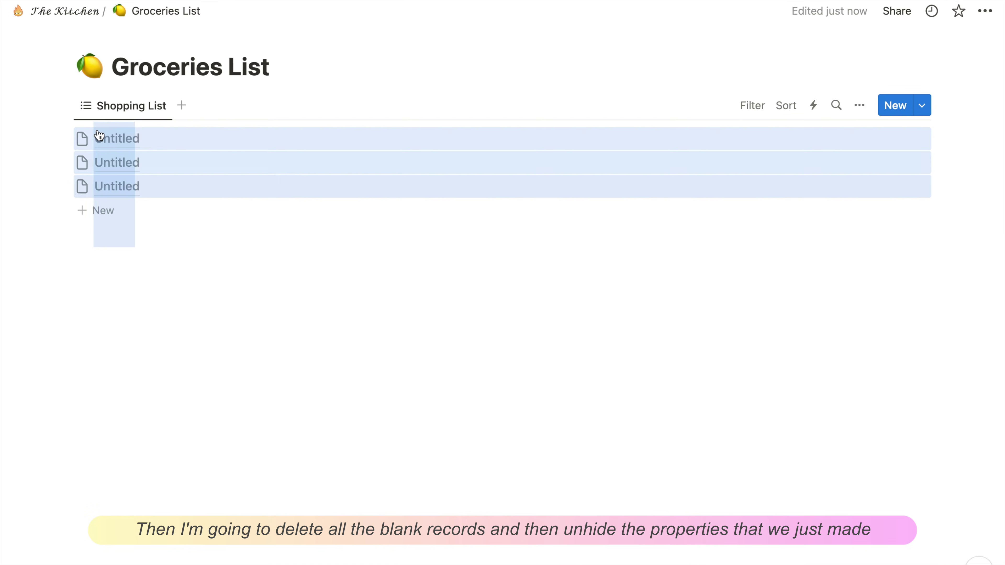
{"action": "key", "text": "Delete"}
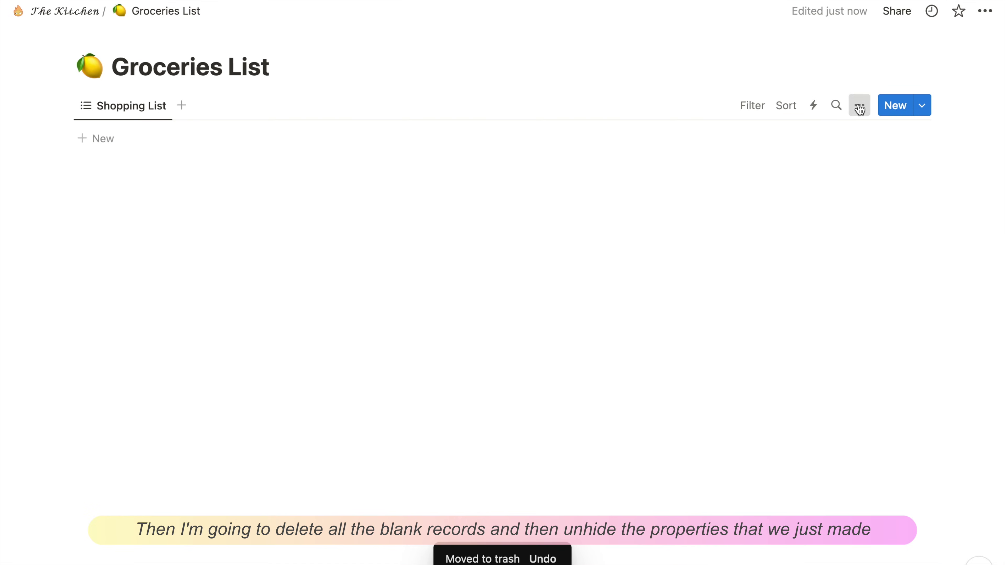
Show the Done and Quantity properties in the Shopping List view.
{"action": "left_click", "coordinate": [859, 105]}
{"action": "left_click", "coordinate": [832, 232]}
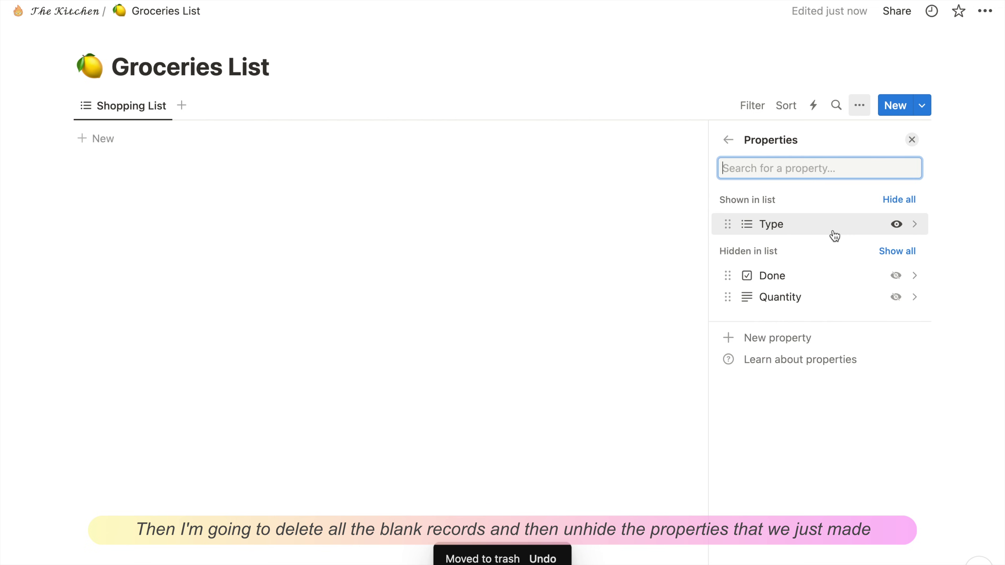
{"action": "left_click", "coordinate": [896, 275]}
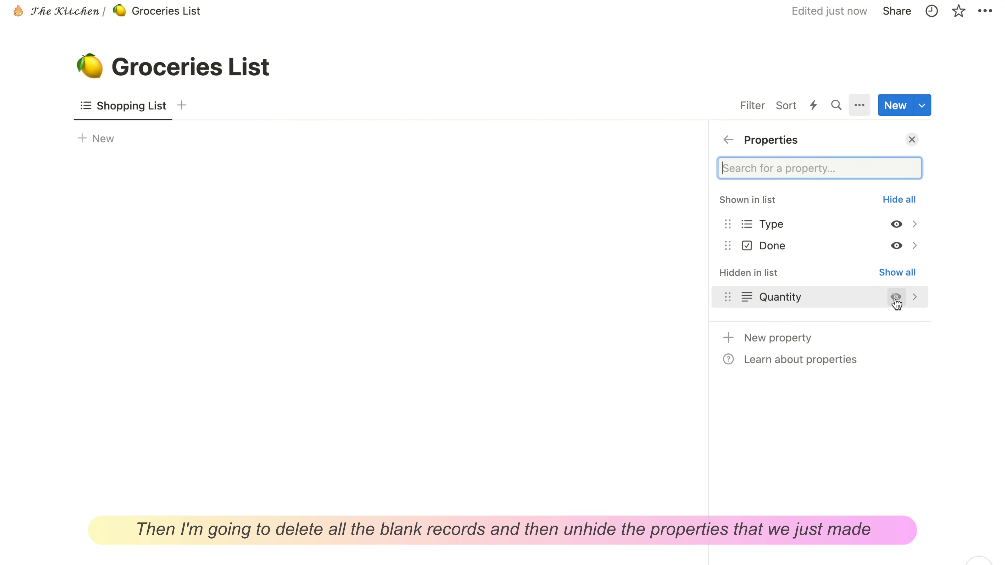
{"action": "left_click", "coordinate": [895, 296]}
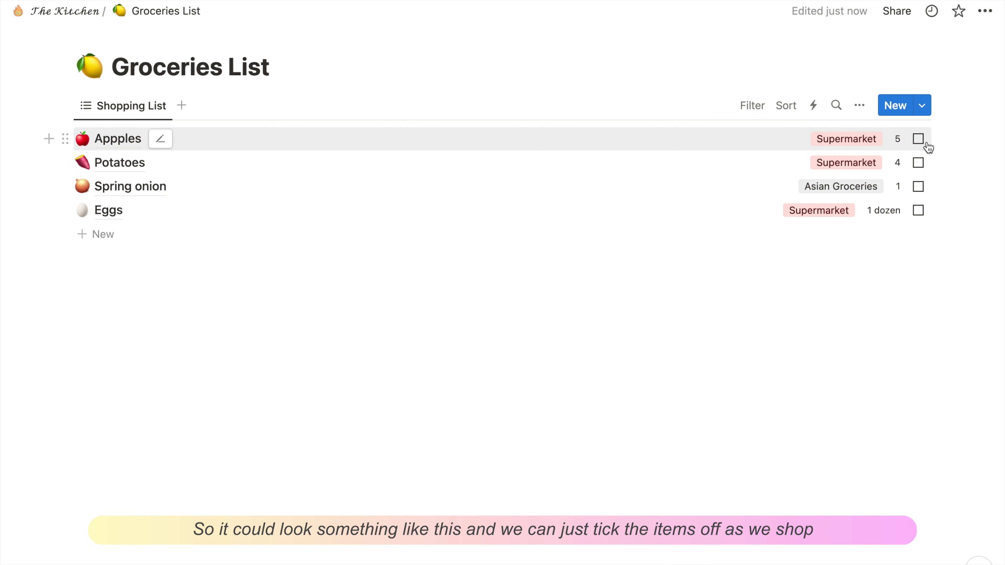
Tick Appples, Potatoes, Spring onion and Eggs as bought, then untick them all again.
{"action": "left_click", "coordinate": [917, 139]}
{"action": "left_click", "coordinate": [917, 162]}
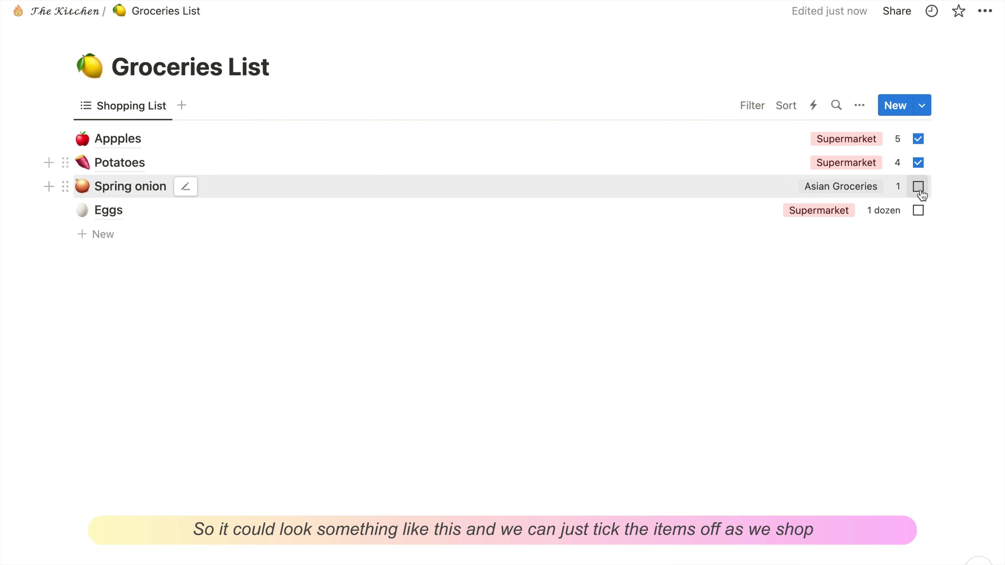
{"action": "left_click", "coordinate": [918, 186]}
{"action": "left_click", "coordinate": [917, 210]}
{"action": "left_click", "coordinate": [918, 210]}
{"action": "left_click", "coordinate": [918, 186]}
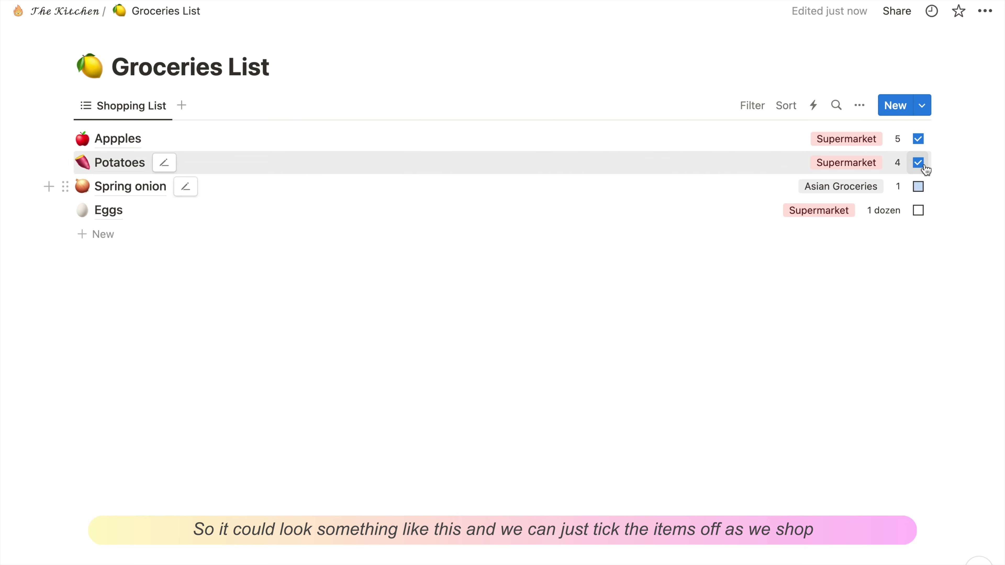
{"action": "left_click", "coordinate": [917, 162]}
{"action": "left_click", "coordinate": [918, 138]}
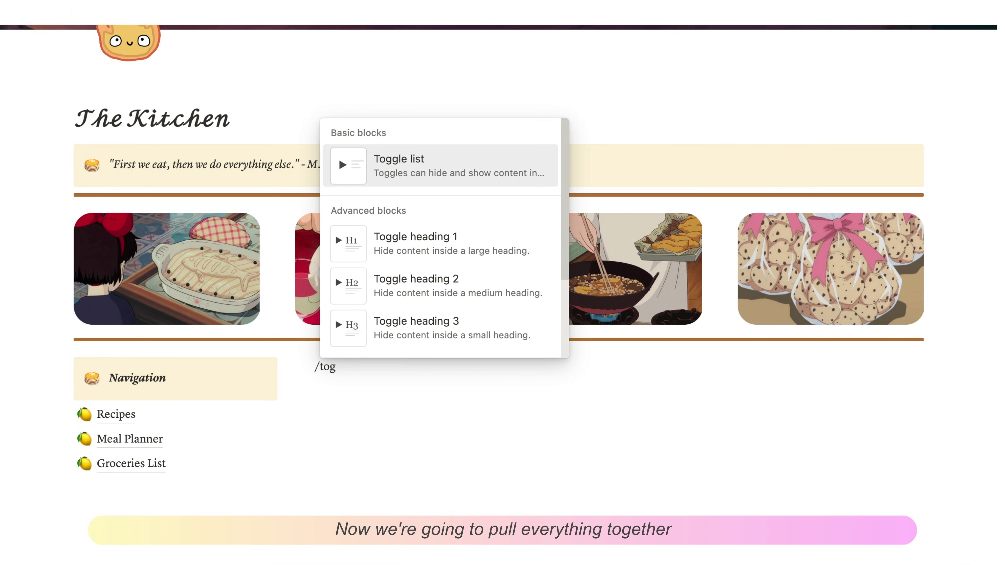
Create a toggle block named 'Meal Planner' in the right column.
{"action": "left_click", "coordinate": [389, 178]}
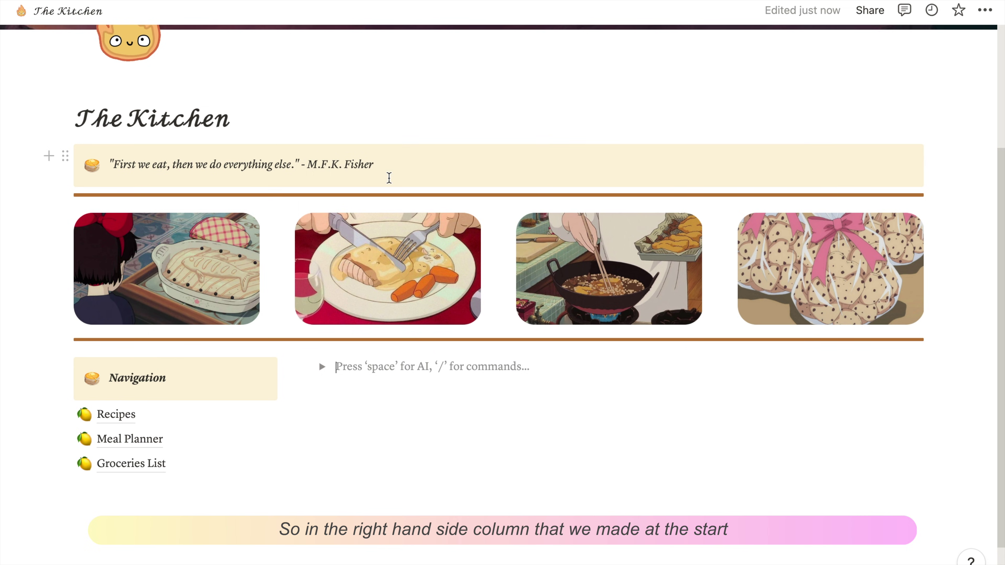
{"action": "type", "text": "Meal Planner"}
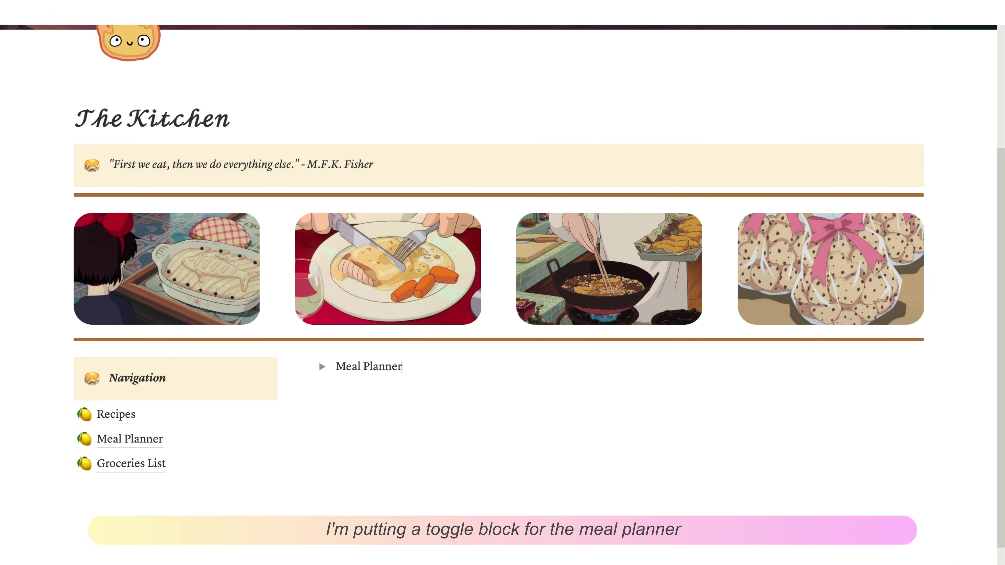
{"action": "left_click_drag", "start_coordinate": [404, 366], "coordinate": [322, 368]}
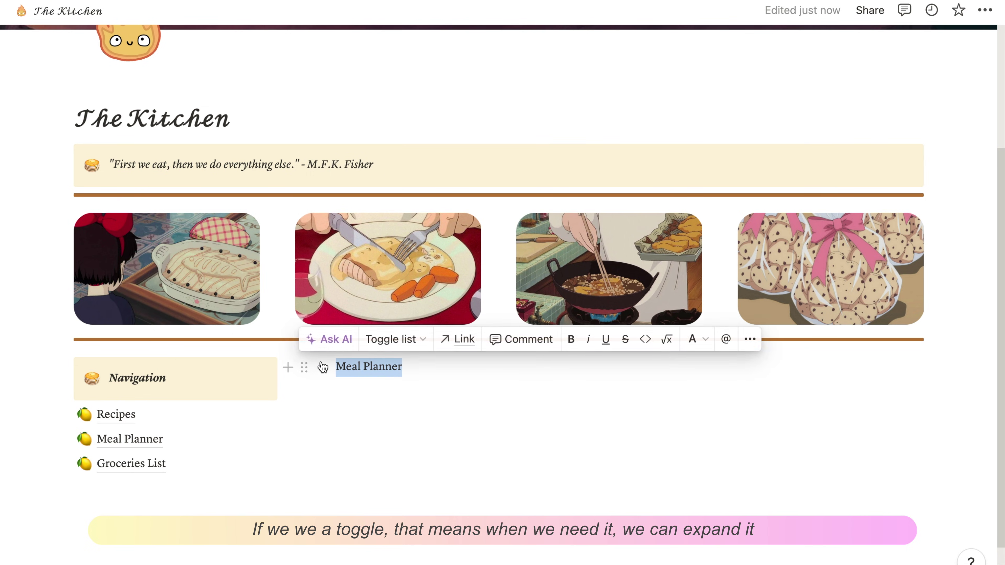
Give the Meal Planner toggle a brown background and expand it to start a line inside.
{"action": "left_click", "coordinate": [304, 367]}
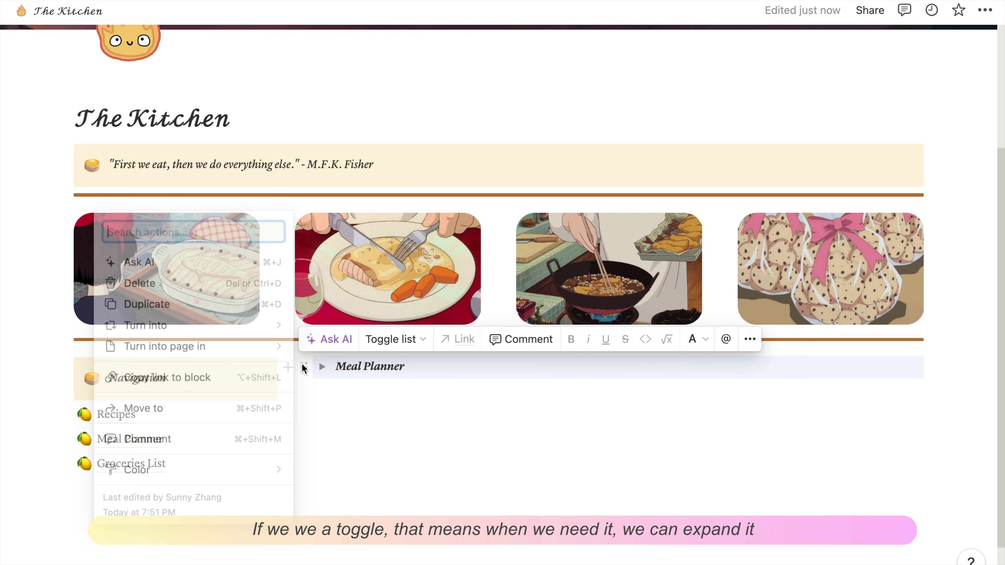
{"action": "mouse_move", "coordinate": [221, 471]}
{"action": "left_click", "coordinate": [364, 446]}
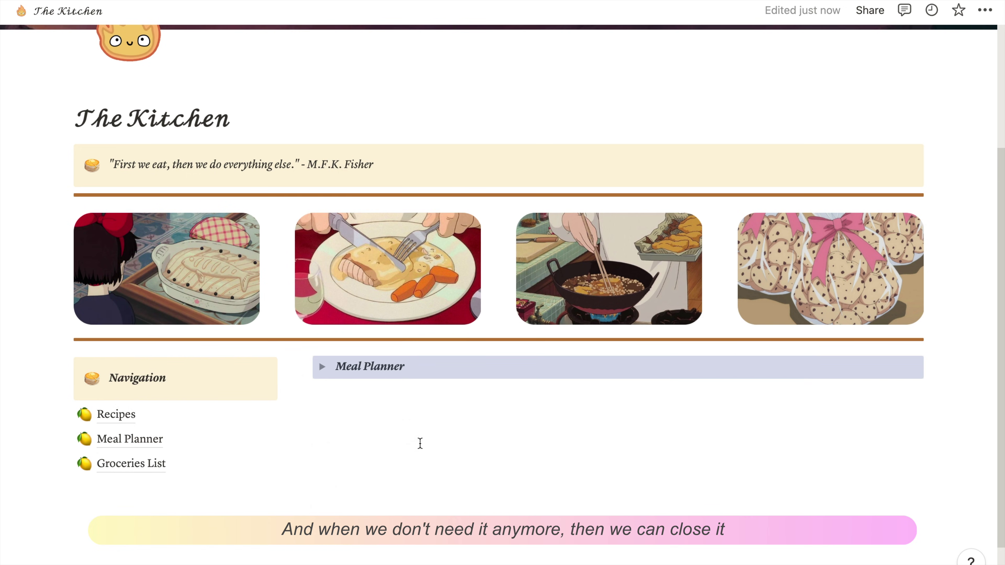
{"action": "left_click", "coordinate": [418, 437]}
{"action": "left_click", "coordinate": [322, 367]}
{"action": "left_click", "coordinate": [371, 391]}
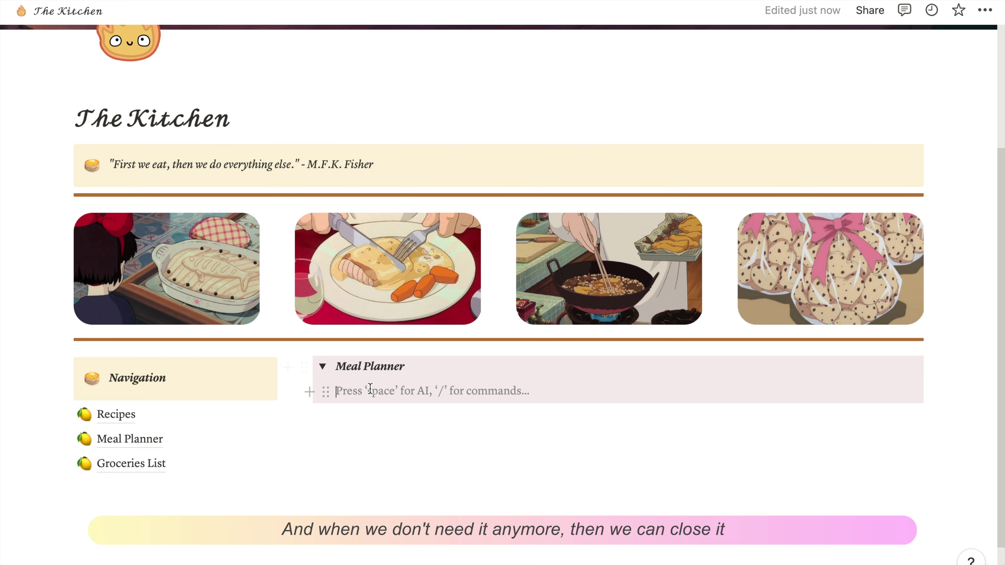
Insert a calendar view of the Meal Planner database, copying the Weekly Planner view.
{"action": "type", "text": "/view"}
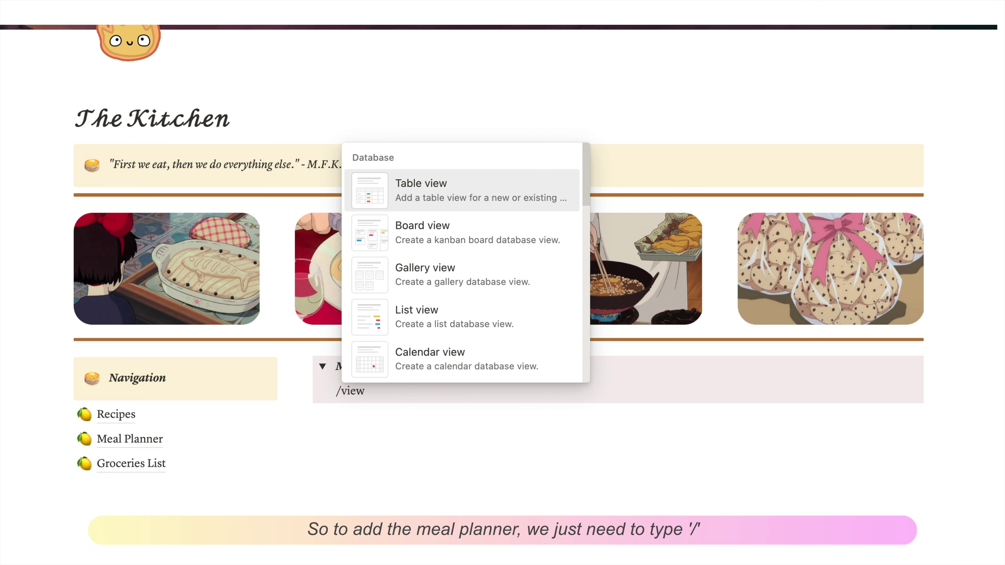
{"action": "left_click", "coordinate": [453, 358]}
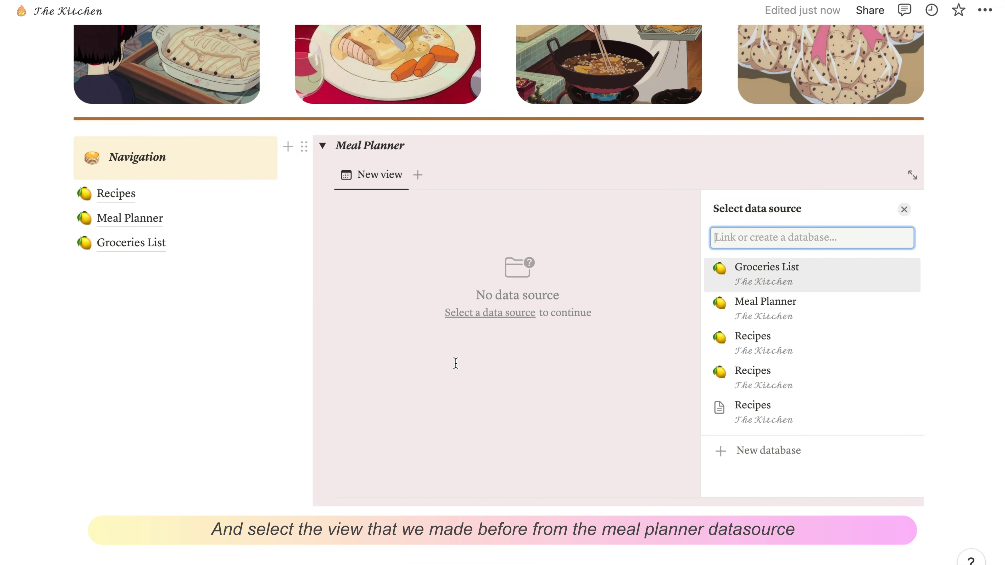
{"action": "left_click", "coordinate": [787, 316]}
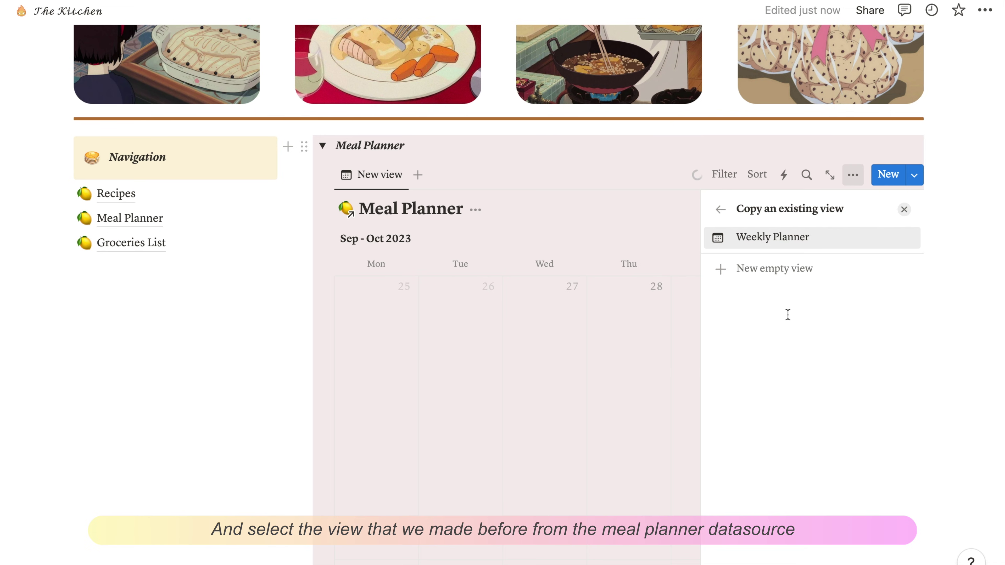
{"action": "left_click", "coordinate": [745, 239]}
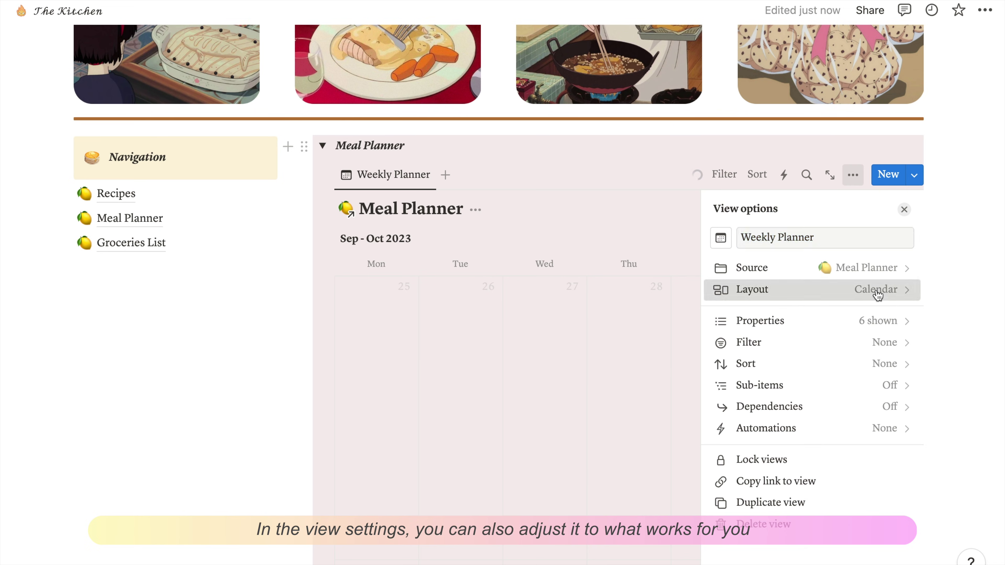
Hide the calendar's database title and make pages open in side peek.
{"action": "left_click", "coordinate": [877, 292]}
{"action": "left_click", "coordinate": [904, 377]}
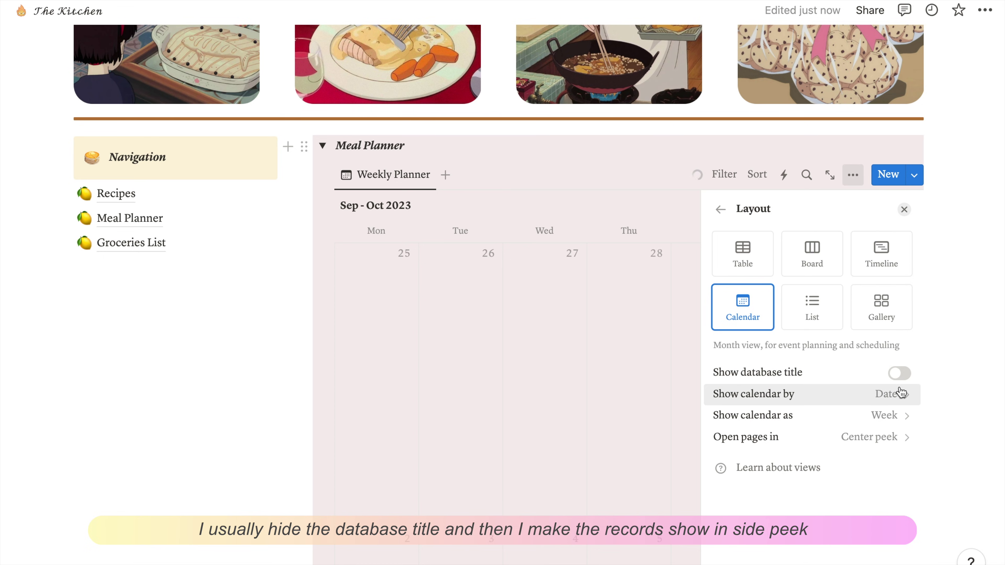
{"action": "left_click", "coordinate": [900, 445]}
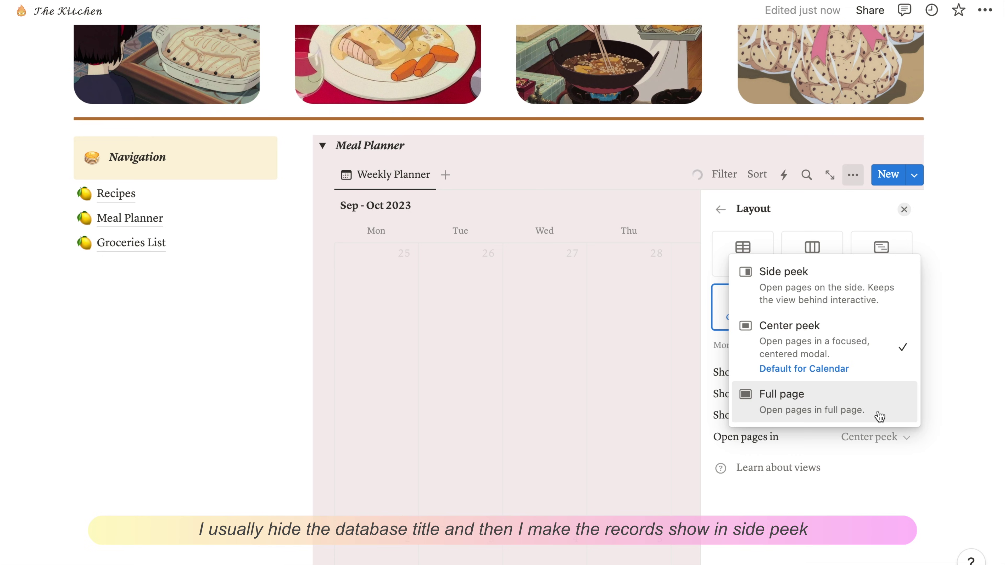
{"action": "left_click", "coordinate": [843, 292]}
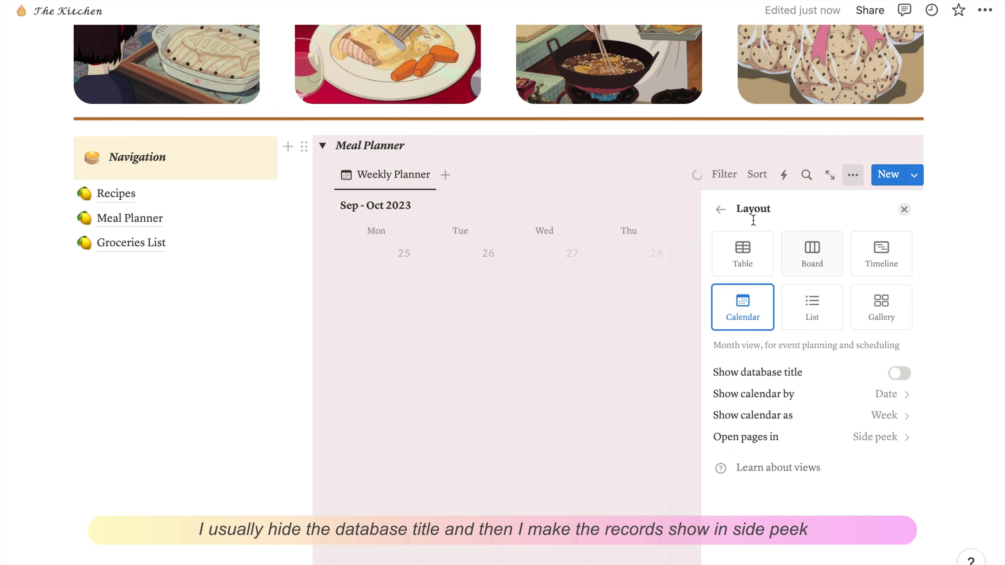
{"action": "left_click", "coordinate": [721, 210]}
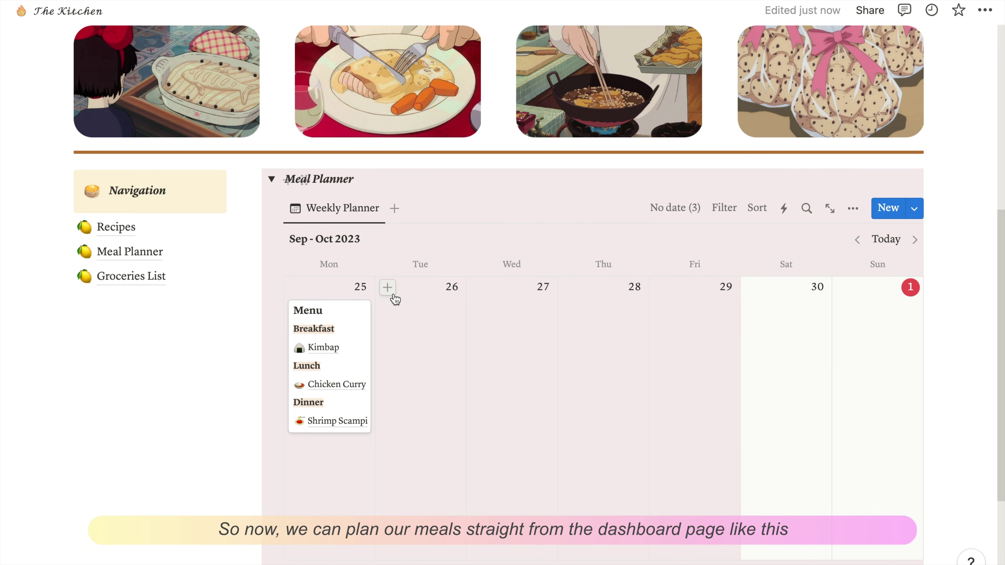
Add a Tuesday 26 Menu entry linking Kimbap, Morning Glory and Shrimp Scampi for breakfast, lunch and dinner.
{"action": "left_click", "coordinate": [393, 293]}
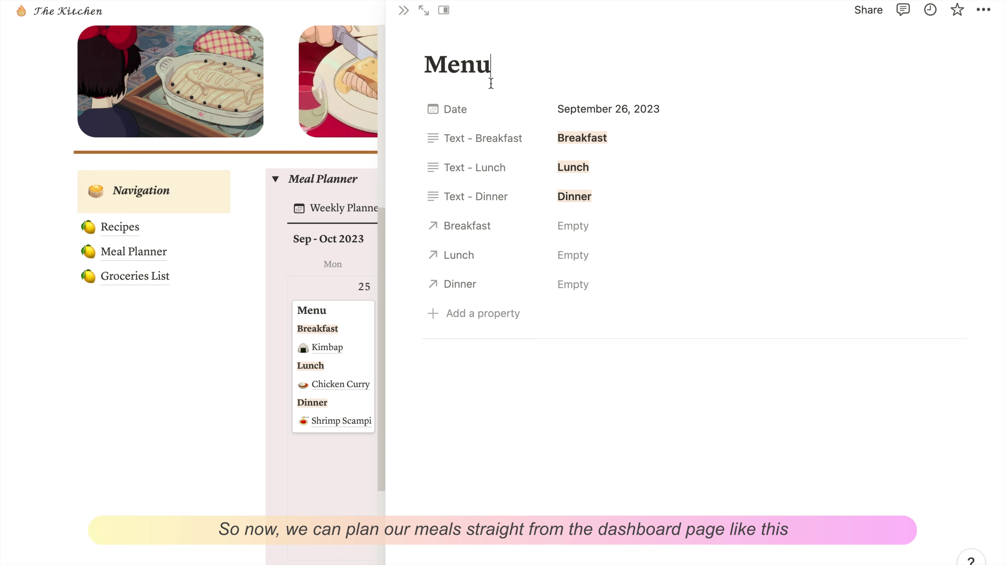
{"action": "left_click", "coordinate": [596, 228]}
{"action": "left_click", "coordinate": [596, 326]}
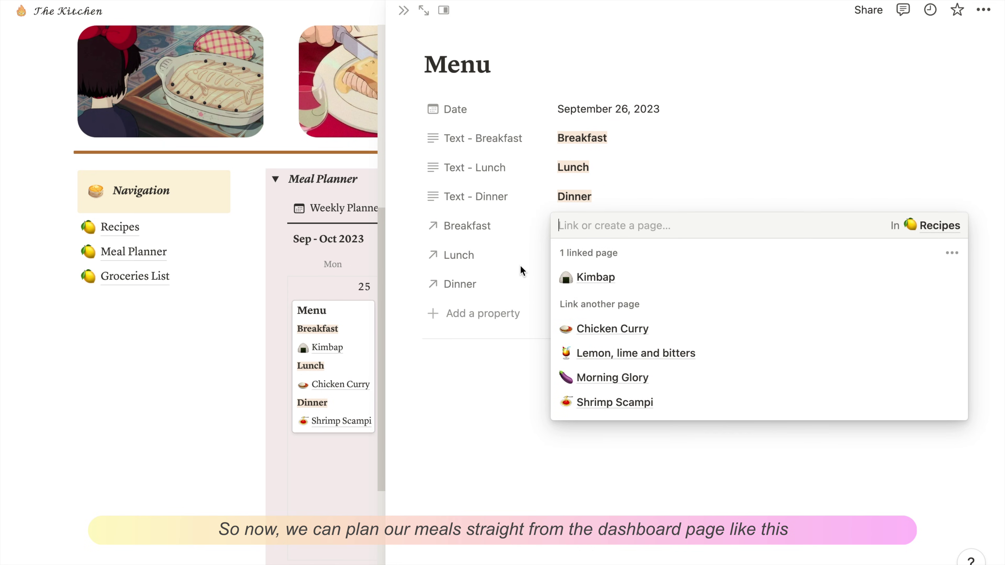
{"action": "left_click", "coordinate": [520, 264]}
{"action": "left_click", "coordinate": [577, 259]}
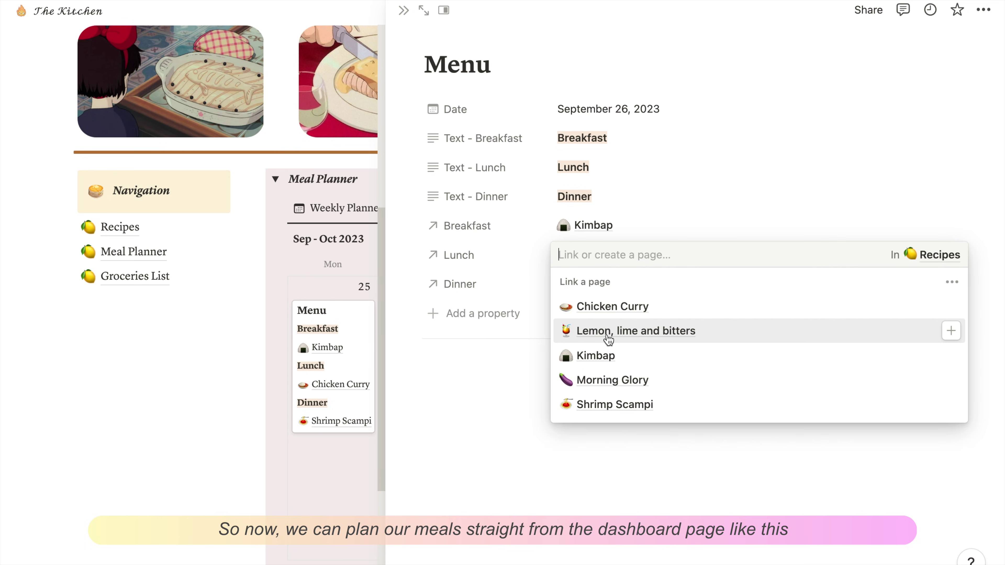
{"action": "left_click", "coordinate": [597, 380]}
{"action": "left_click", "coordinate": [513, 391]}
{"action": "left_click", "coordinate": [572, 293]}
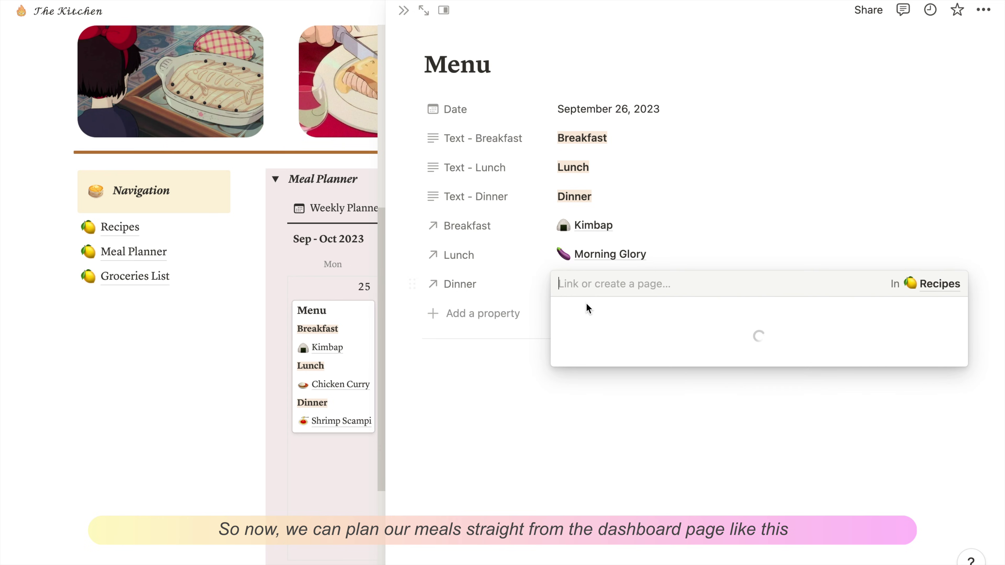
{"action": "left_click", "coordinate": [566, 437]}
{"action": "left_click", "coordinate": [482, 417]}
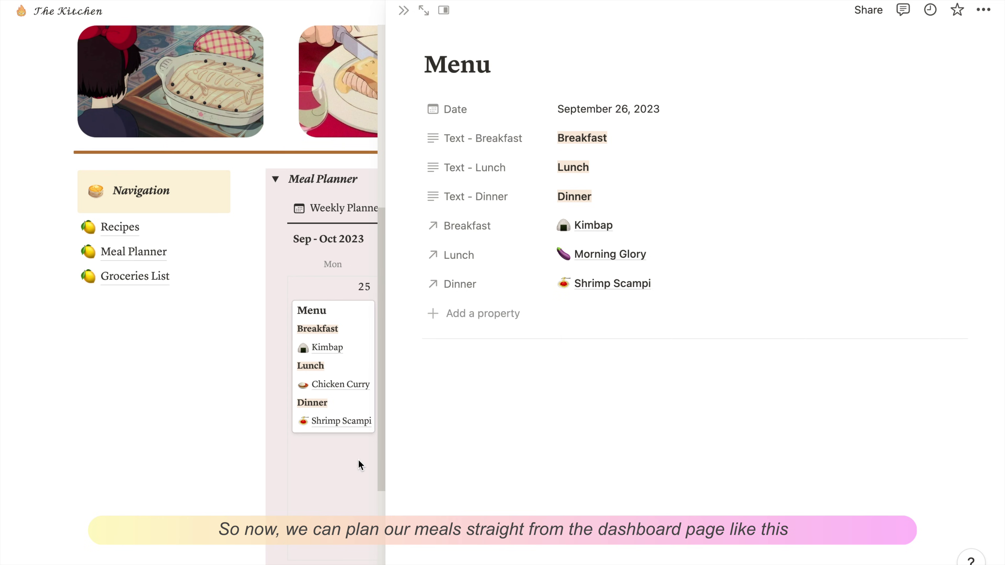
{"action": "left_click", "coordinate": [301, 466]}
{"action": "scroll", "coordinate": [244, 151], "scroll_direction": "down", "scroll_amount": 1}
{"action": "left_click", "coordinate": [242, 146]}
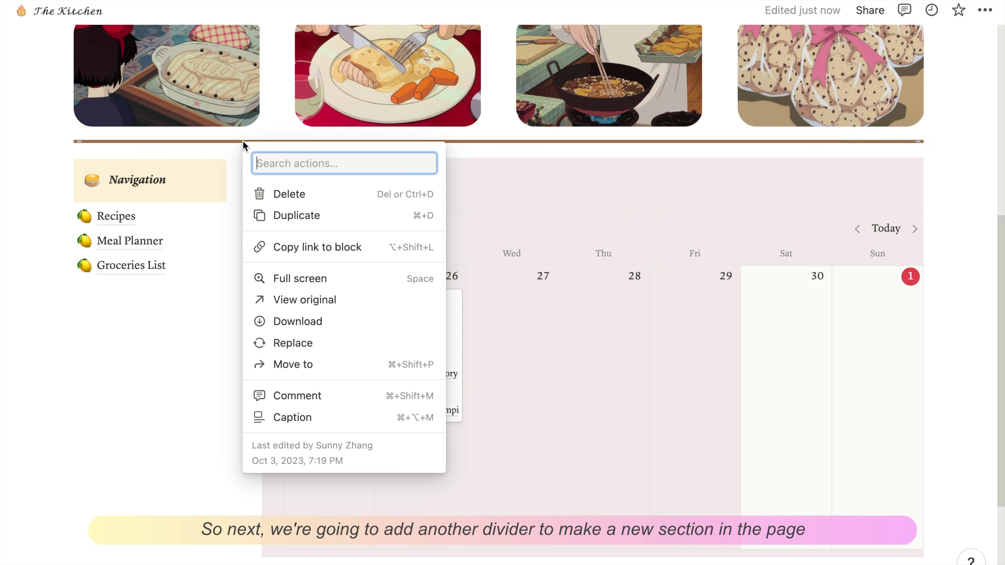
Duplicate the brown divider and place the copy below the meal planner calendar.
{"action": "left_click", "coordinate": [306, 218]}
{"action": "left_click_drag", "start_coordinate": [174, 158], "coordinate": [163, 414]}
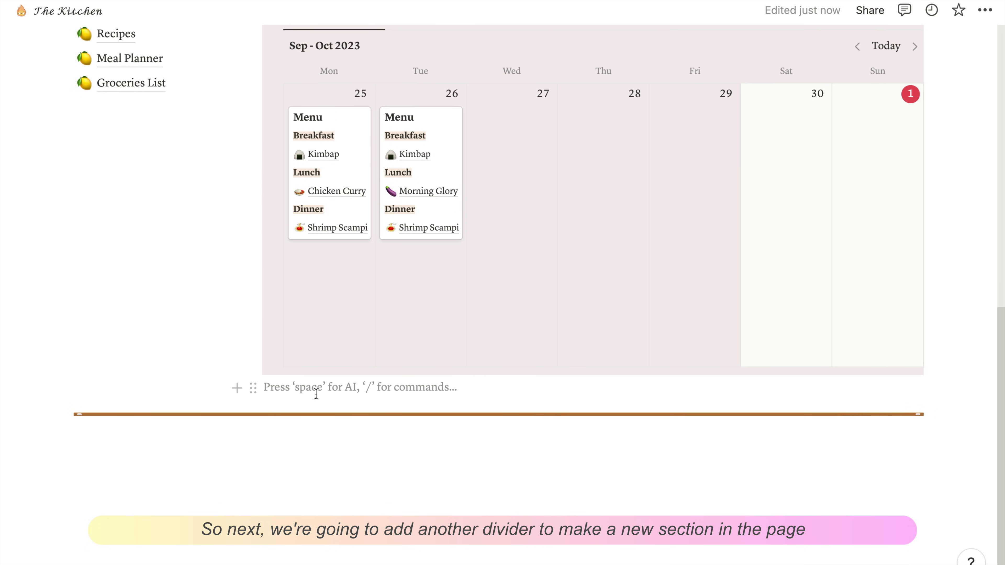
{"action": "left_click", "coordinate": [118, 433]}
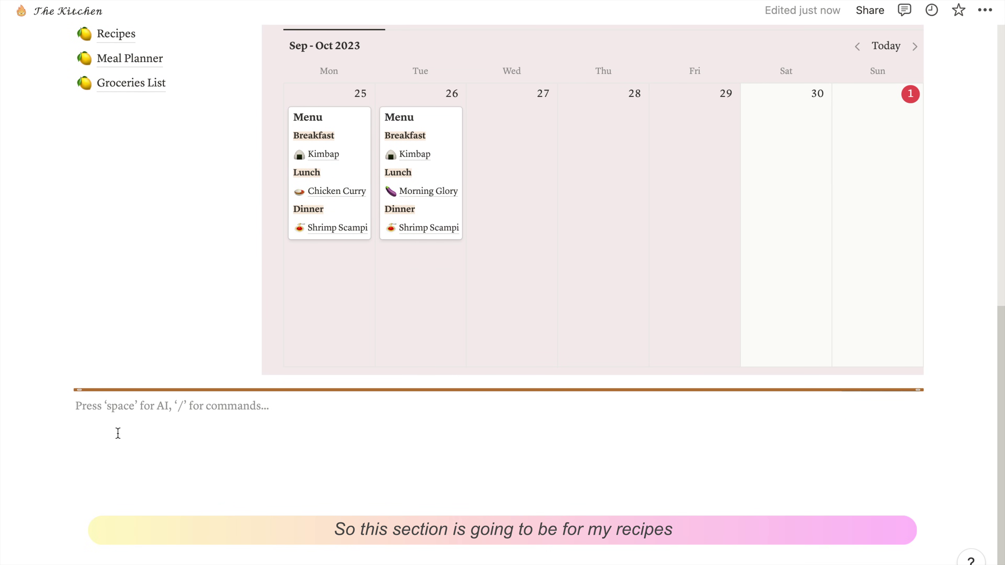
Insert a gallery view of the Recipes database, copying the existing Recipes view.
{"action": "type", "text": "/vie"}
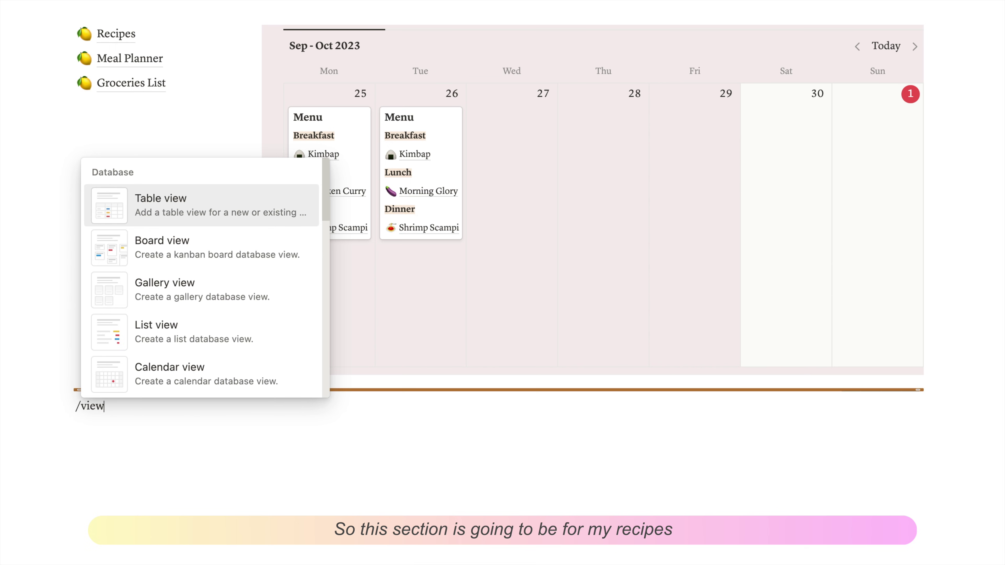
{"action": "type", "text": "w"}
{"action": "left_click", "coordinate": [116, 295]}
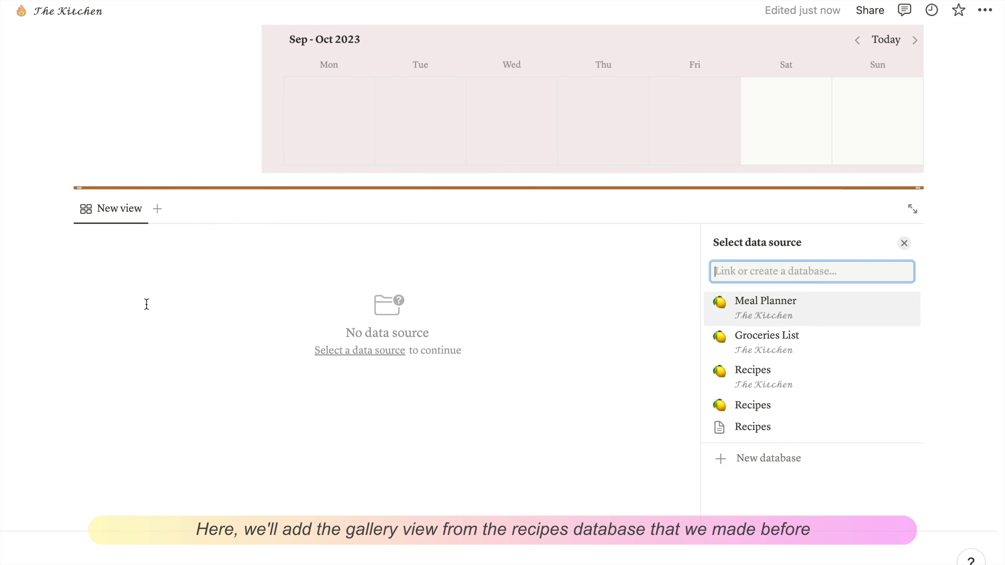
{"action": "left_click", "coordinate": [787, 393]}
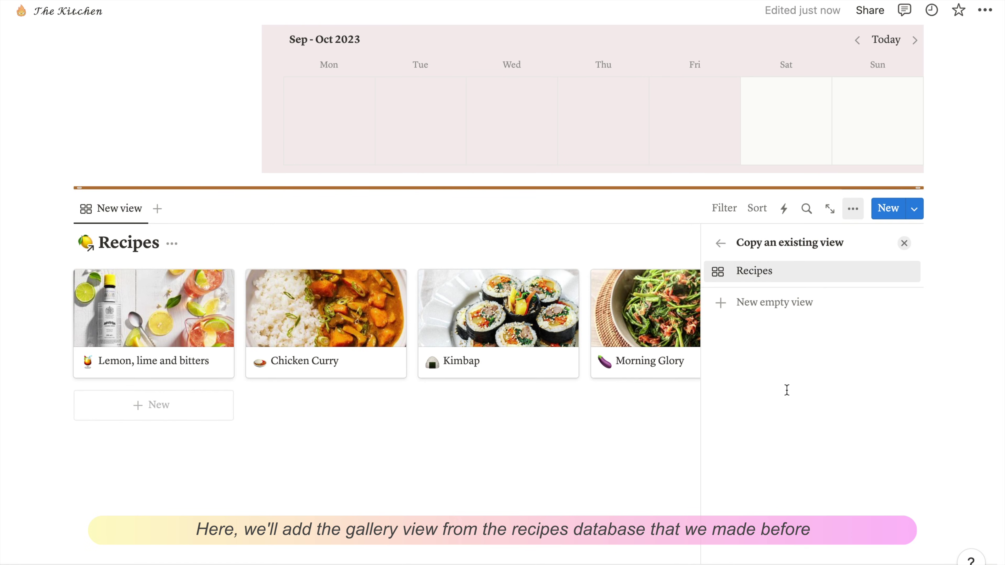
{"action": "left_click", "coordinate": [788, 272]}
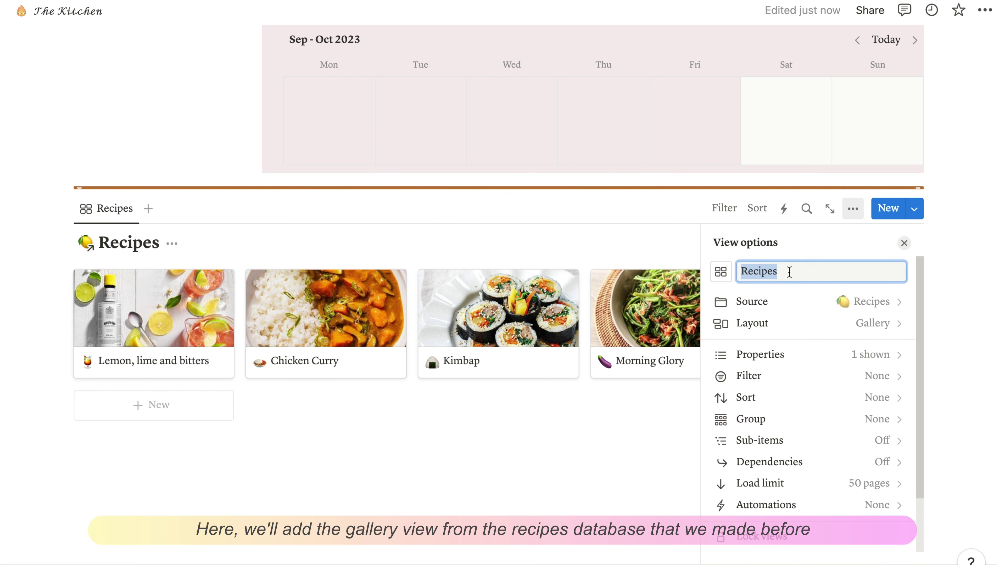
{"action": "key", "text": "Escape"}
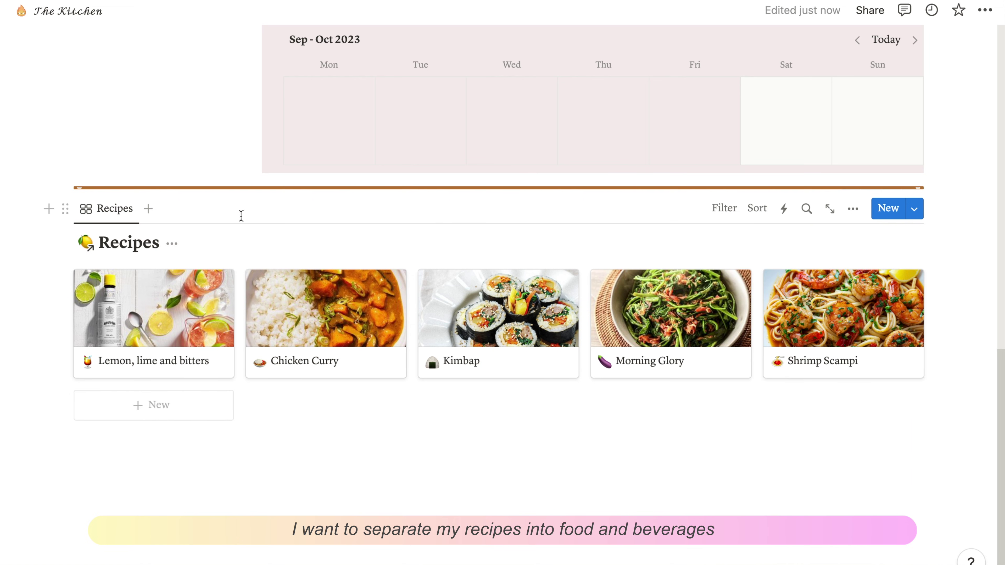
Filter the Recipes gallery by Type to Dinner, Lunch, Snack and Breakfast.
{"action": "left_click", "coordinate": [728, 212]}
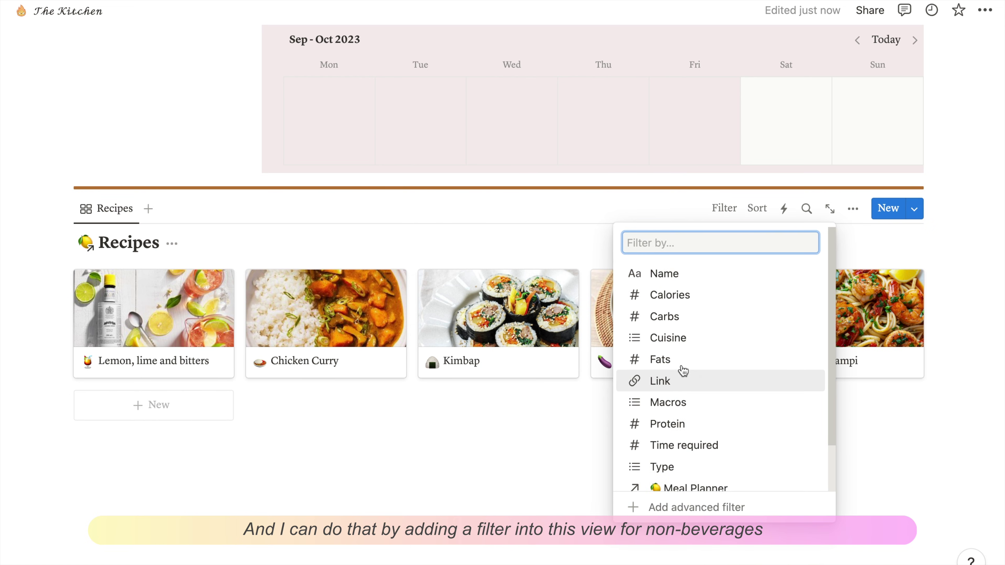
{"action": "left_click", "coordinate": [751, 469]}
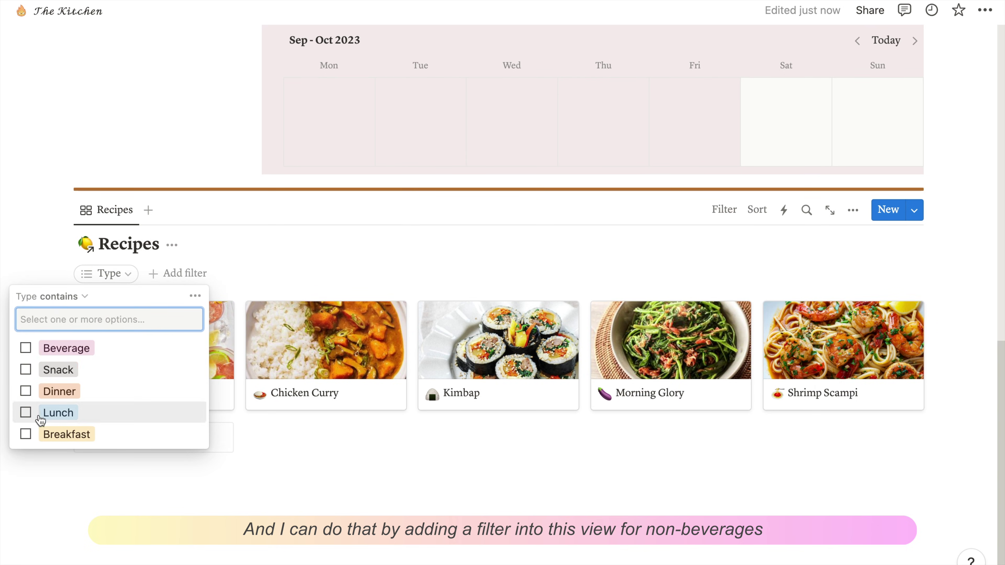
{"action": "left_click", "coordinate": [25, 392]}
{"action": "left_click", "coordinate": [25, 413]}
{"action": "left_click", "coordinate": [26, 370]}
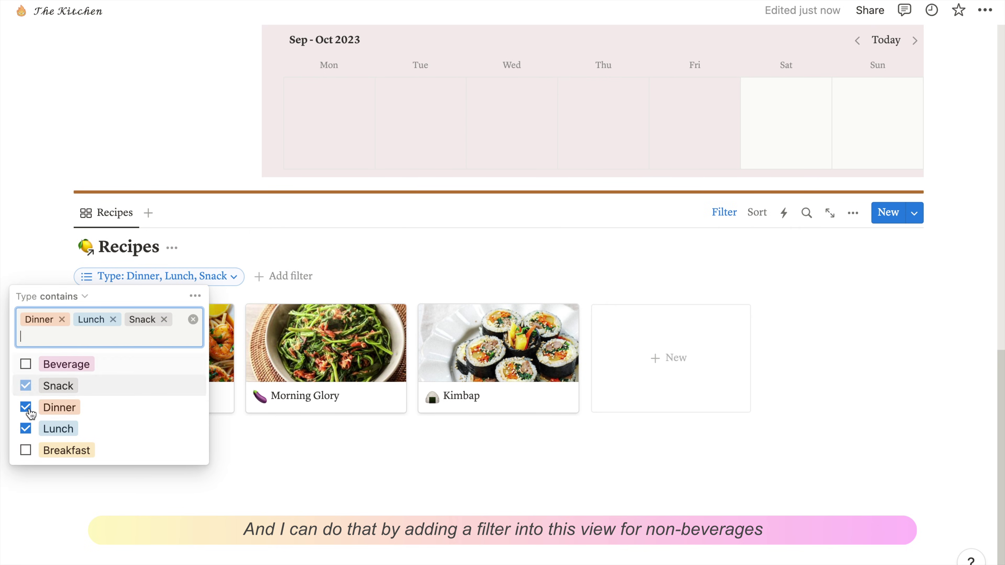
{"action": "left_click", "coordinate": [25, 450]}
{"action": "left_click", "coordinate": [335, 481]}
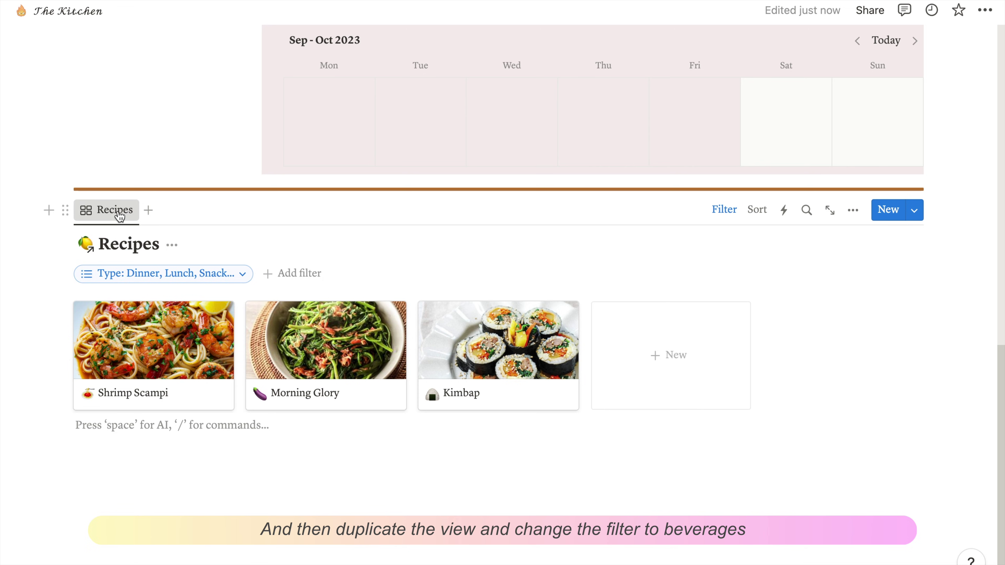
Duplicate the Recipes view as 'Beverage' and filter it to Beverage recipes only.
{"action": "left_click", "coordinate": [106, 212]}
{"action": "left_click", "coordinate": [149, 327]}
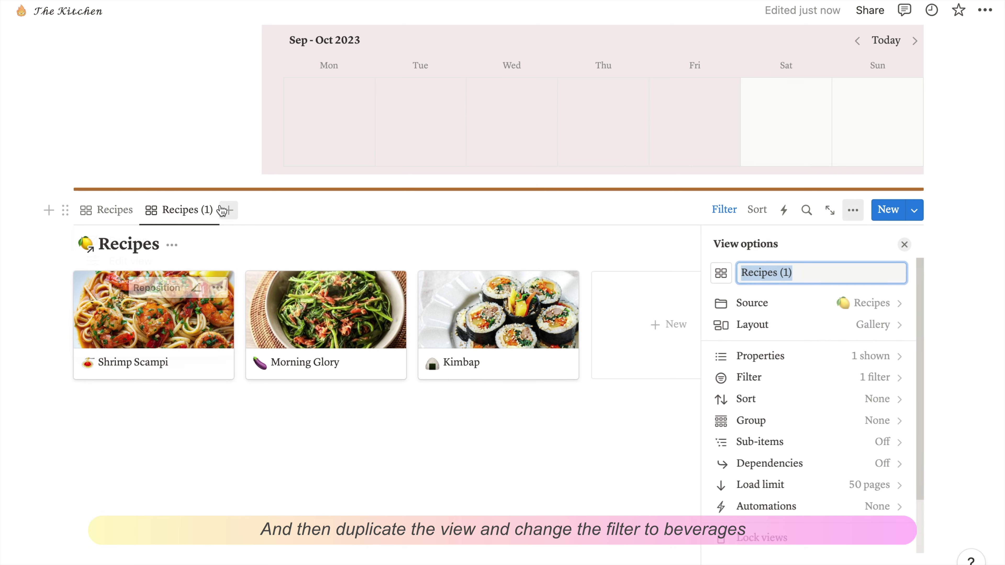
{"action": "type", "text": "Beverage"}
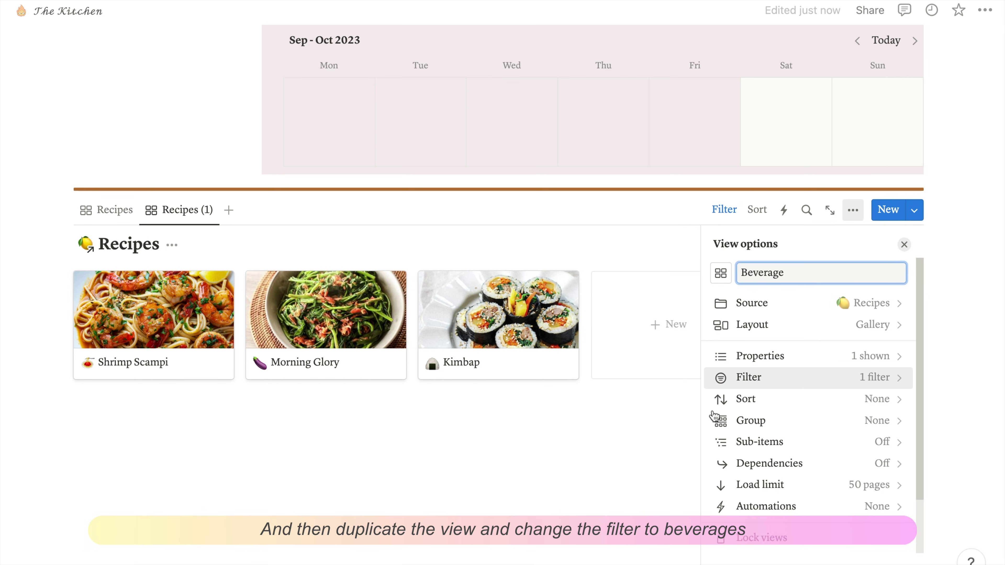
{"action": "left_click", "coordinate": [761, 379]}
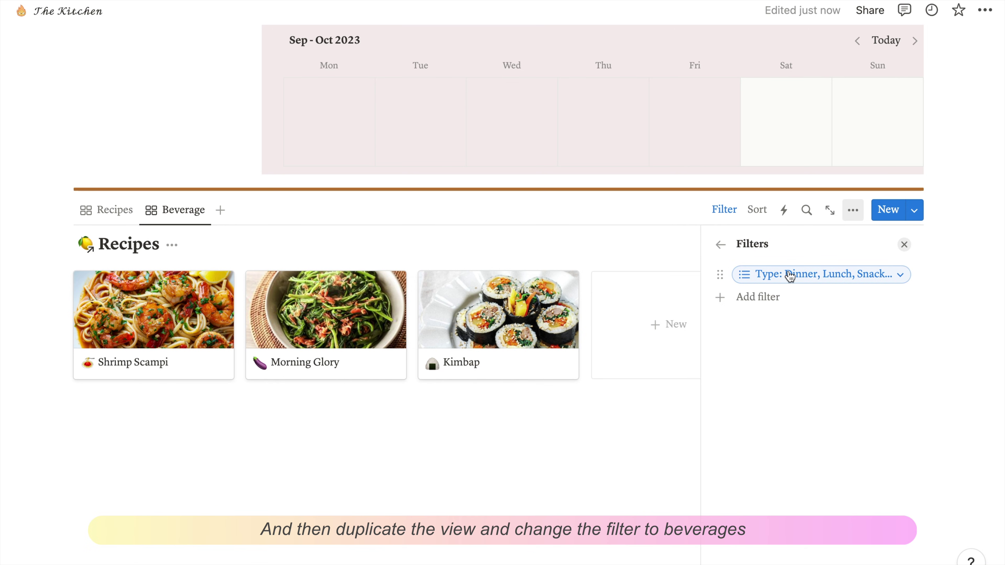
{"action": "left_click", "coordinate": [789, 276]}
{"action": "left_click", "coordinate": [738, 387]}
{"action": "left_click", "coordinate": [738, 409]}
{"action": "left_click", "coordinate": [738, 414]}
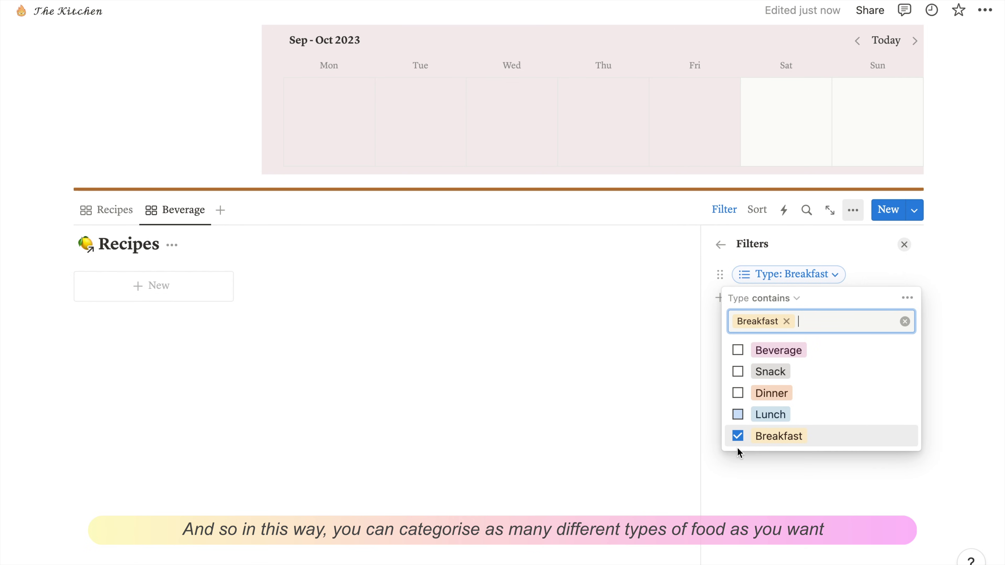
{"action": "left_click", "coordinate": [738, 436]}
{"action": "left_click", "coordinate": [738, 350]}
{"action": "left_click", "coordinate": [620, 441]}
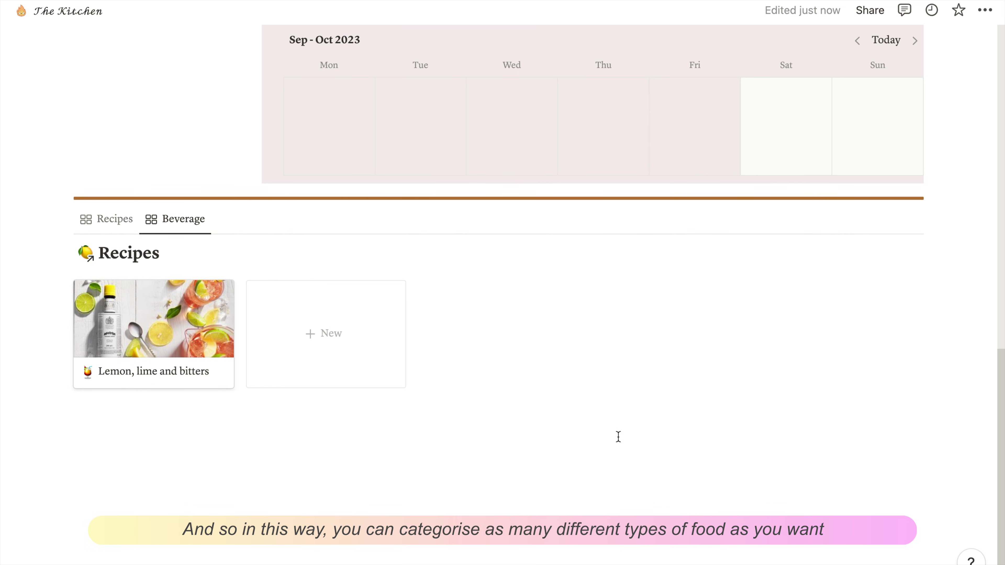
Switch back to the Recipes view, then insert a Groceries List list view copying Shopping List.
{"action": "left_click", "coordinate": [117, 236]}
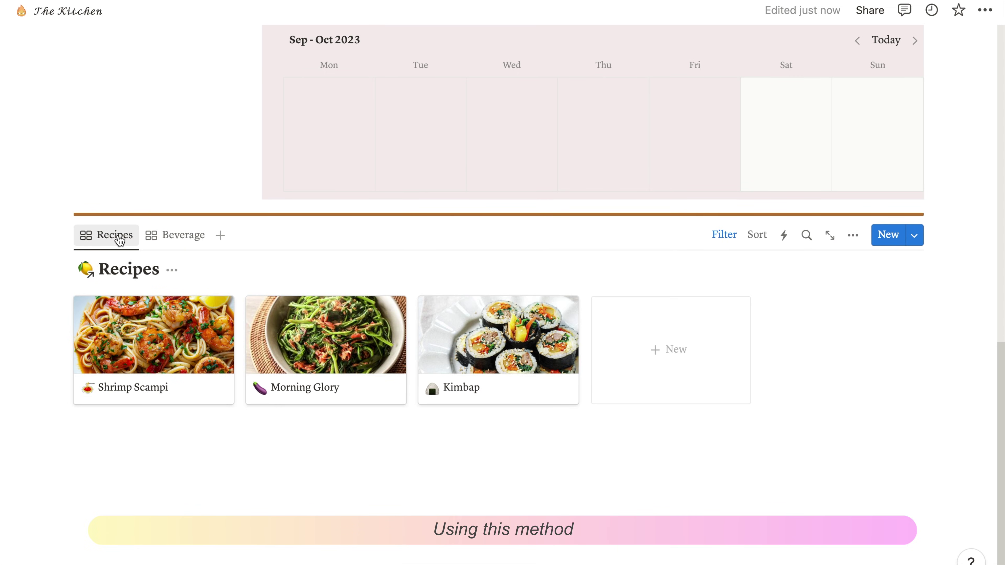
{"action": "scroll", "coordinate": [177, 242], "scroll_direction": "up", "scroll_amount": 8}
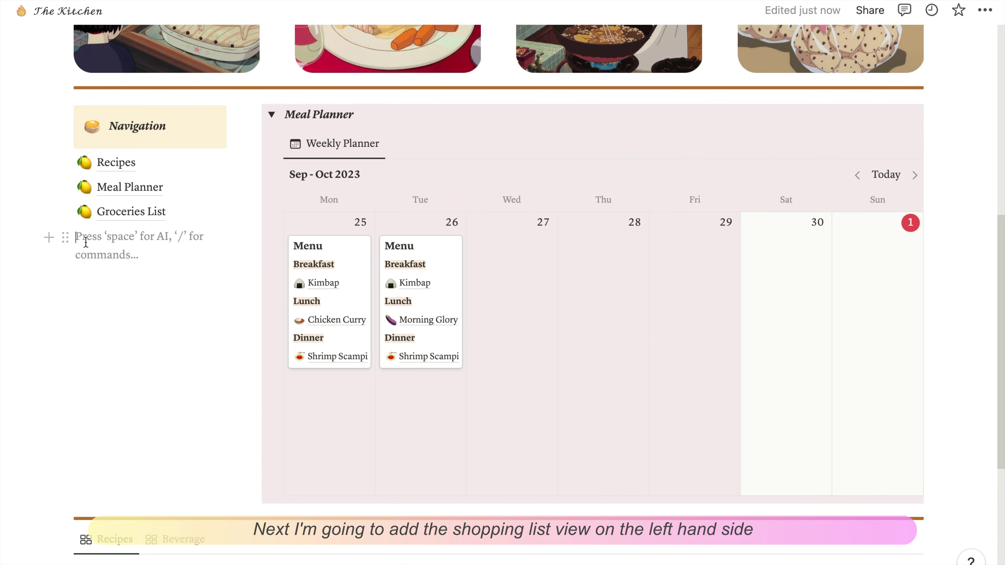
{"action": "type", "text": "/vie"}
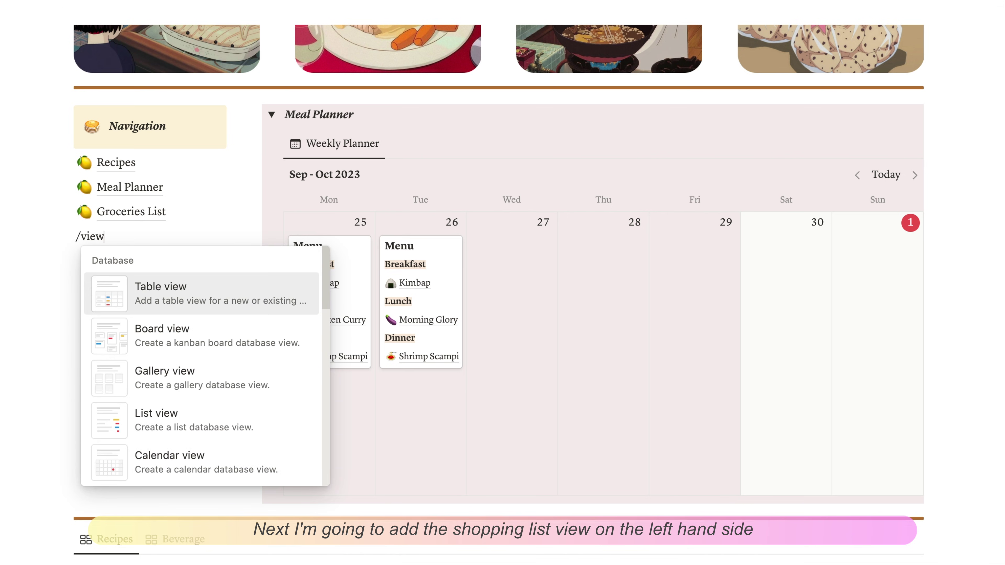
{"action": "type", "text": "w"}
{"action": "key", "text": "Down"}
{"action": "key", "text": "Down"}
{"action": "key", "text": "Down"}
{"action": "key", "text": "Return"}
{"action": "left_click", "coordinate": [124, 351]}
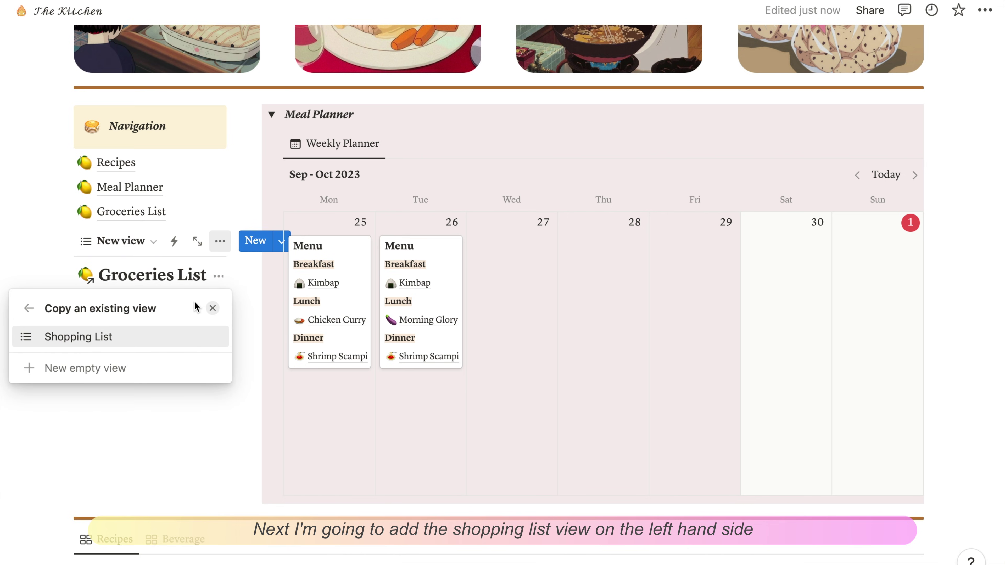
{"action": "left_click", "coordinate": [128, 341]}
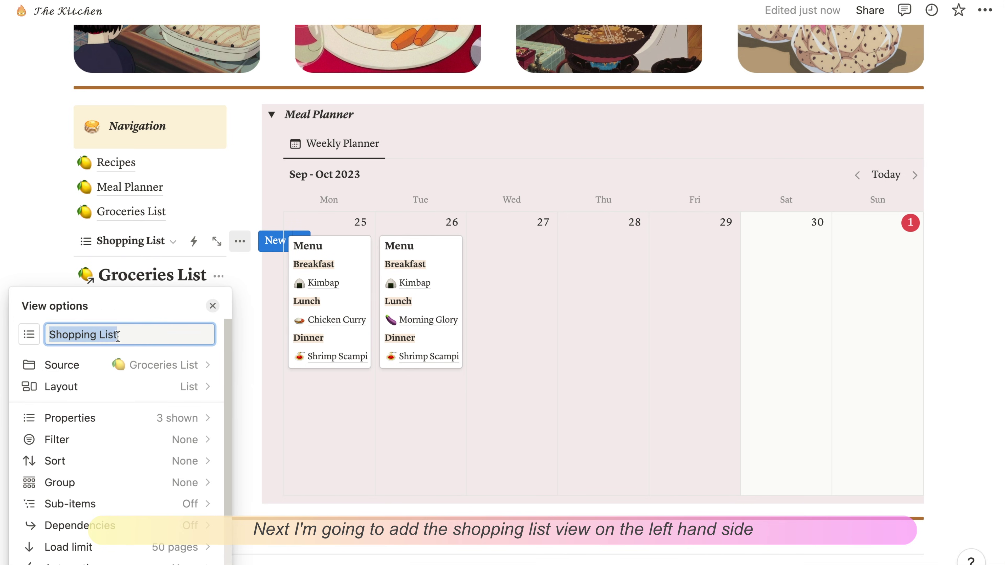
Hide the shopping list's database title, show its properties, and widen its column beside the calendar.
{"action": "left_click", "coordinate": [190, 391]}
{"action": "left_click", "coordinate": [209, 482]}
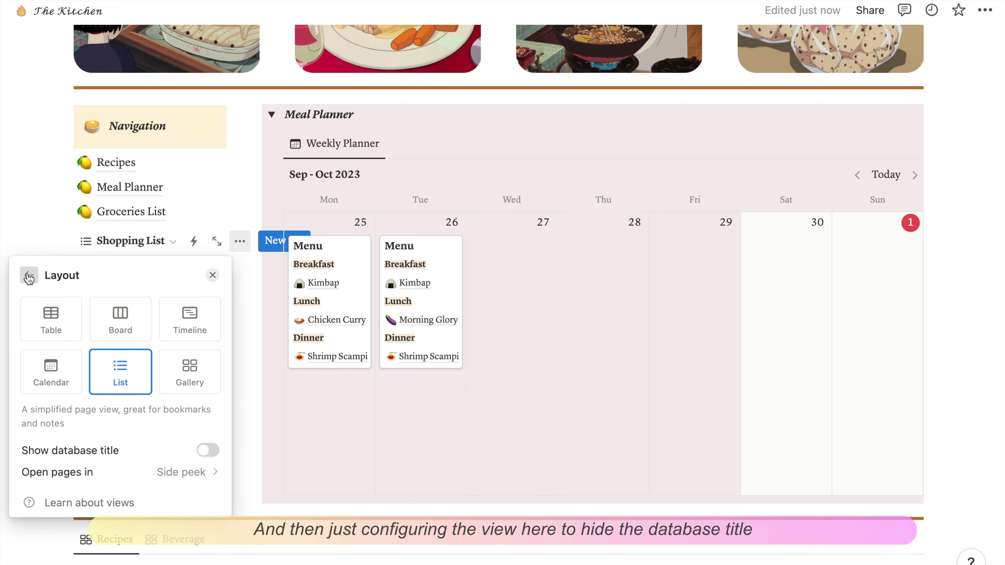
{"action": "left_click", "coordinate": [29, 275]}
{"action": "left_click", "coordinate": [171, 389]}
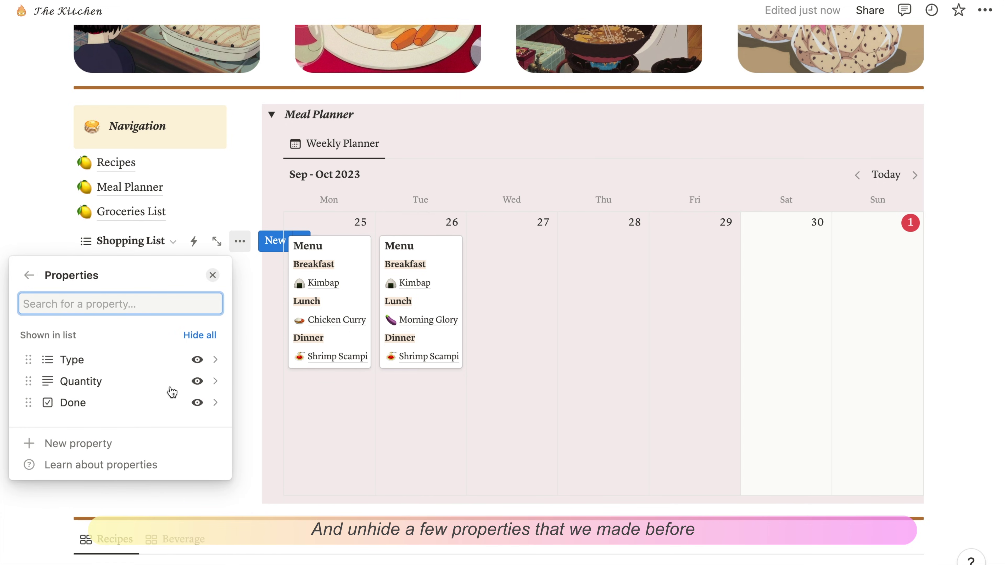
{"action": "left_click", "coordinate": [29, 275]}
{"action": "left_click", "coordinate": [248, 415]}
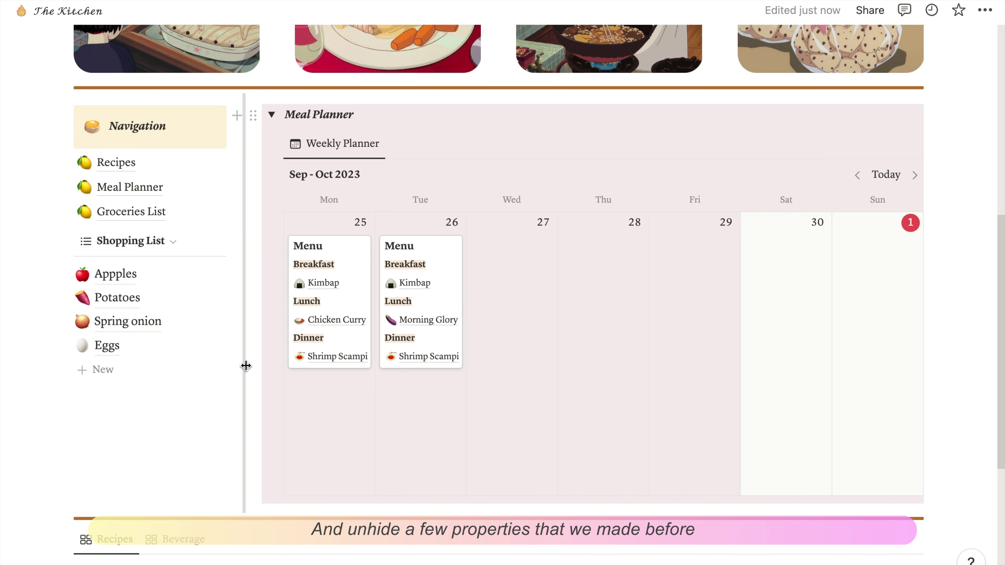
{"action": "left_click_drag", "start_coordinate": [245, 366], "coordinate": [446, 368]}
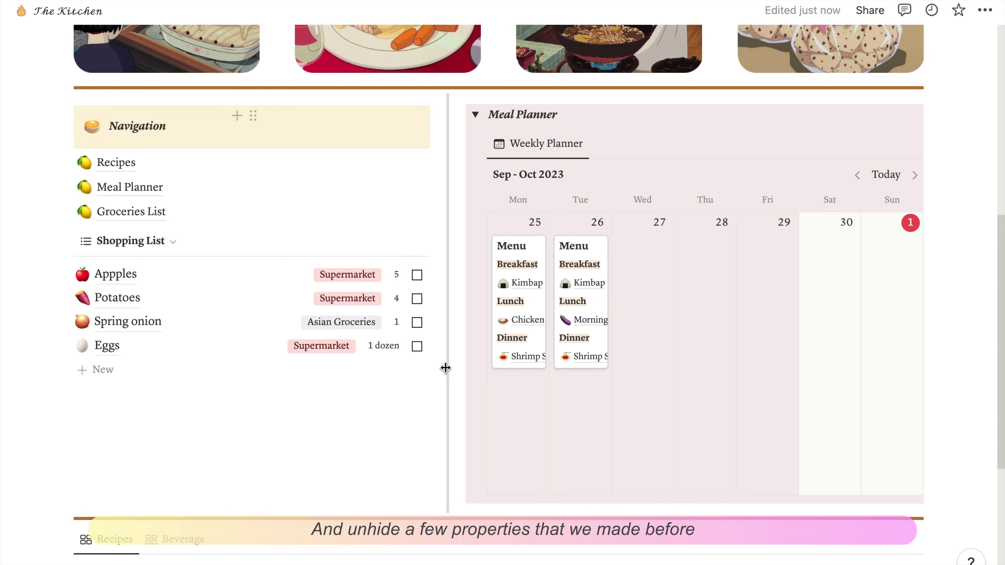
Open the Shrimp Scampi recipe and highlight its butter ingredient.
{"action": "left_click", "coordinate": [532, 355]}
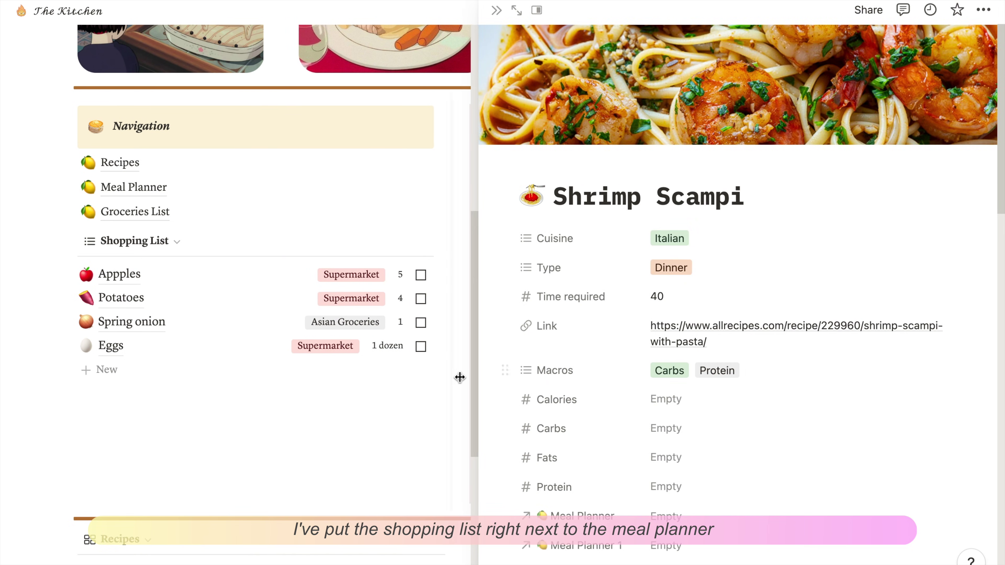
{"action": "scroll", "coordinate": [696, 469], "scroll_direction": "down", "scroll_amount": 10}
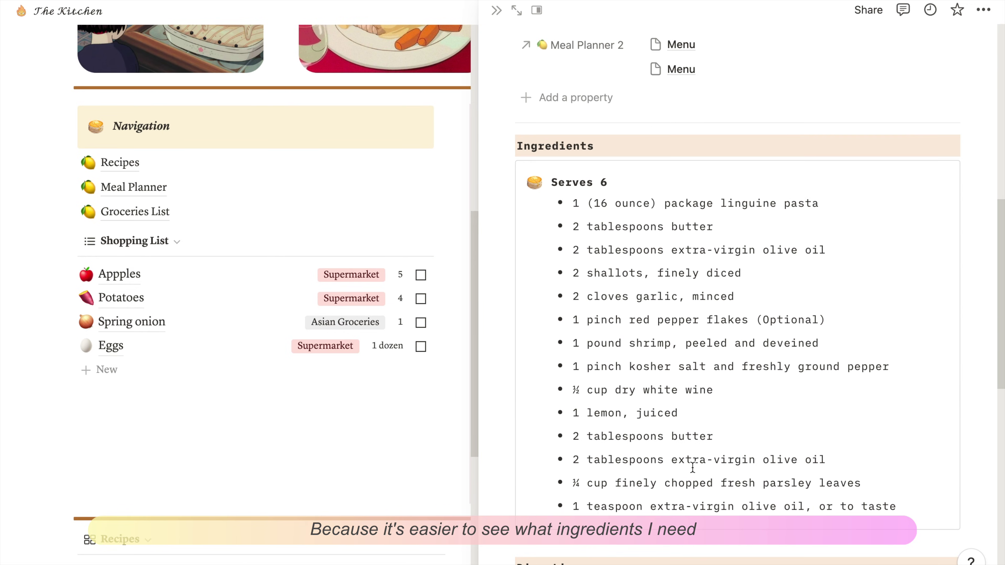
{"action": "left_click_drag", "start_coordinate": [734, 232], "coordinate": [615, 228]}
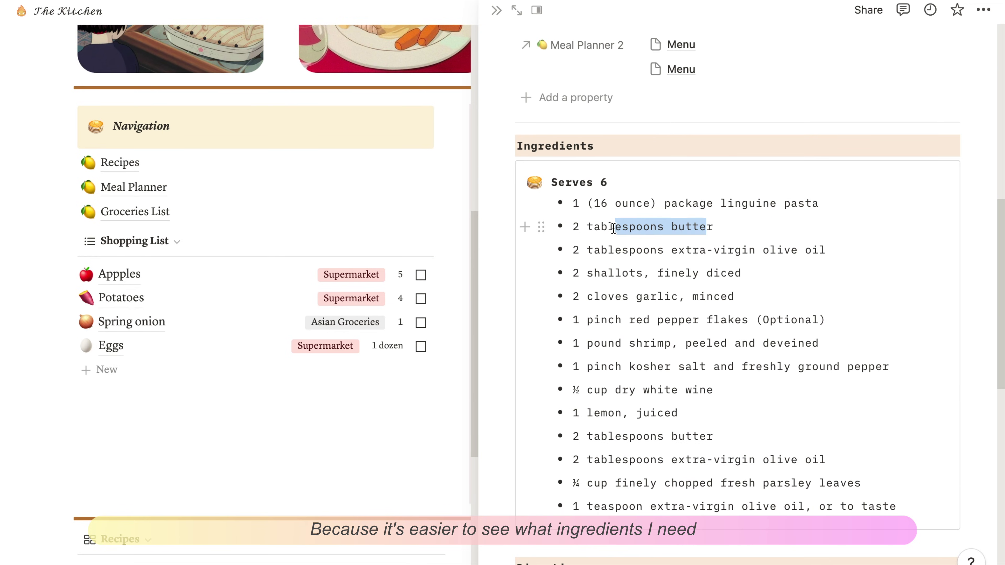
Add a Butter item with the butter emoji, Supermarket type and a tablespoon quantity, then close the recipe.
{"action": "left_click", "coordinate": [137, 368]}
{"action": "type", "text": "Butter"}
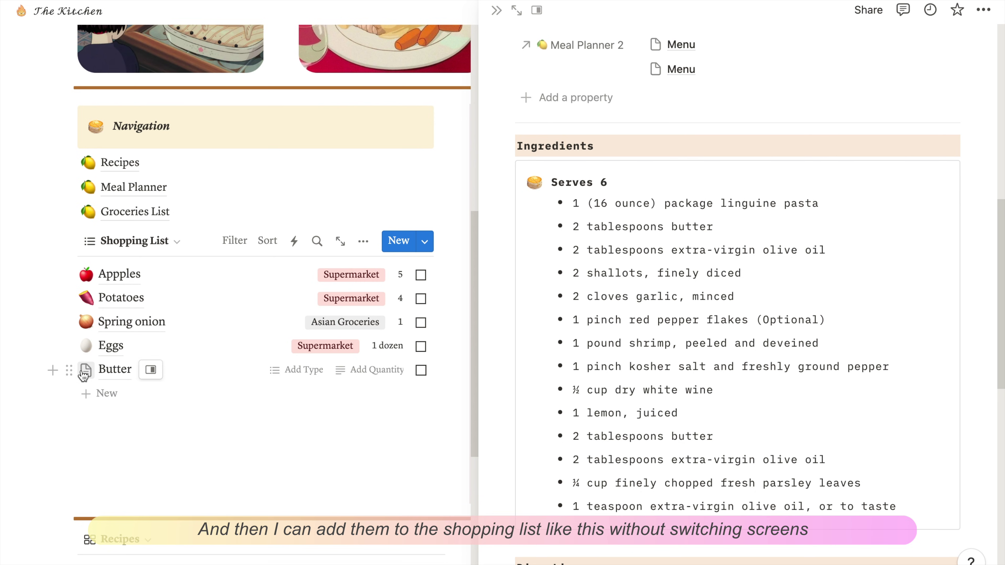
{"action": "left_click", "coordinate": [85, 370]}
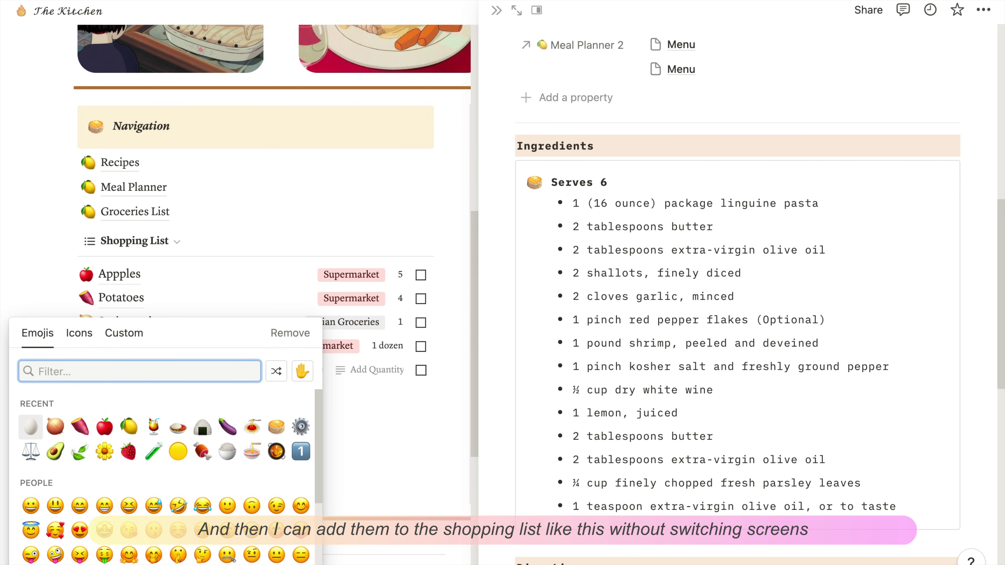
{"action": "type", "text": "butter"}
{"action": "left_click", "coordinate": [31, 405]}
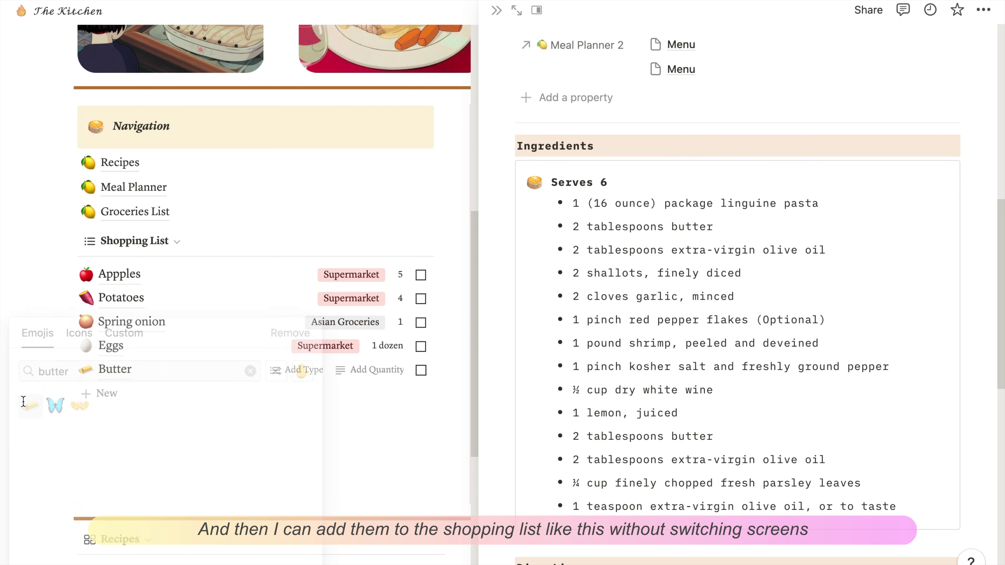
{"action": "left_click", "coordinate": [306, 374]}
{"action": "left_click", "coordinate": [316, 443]}
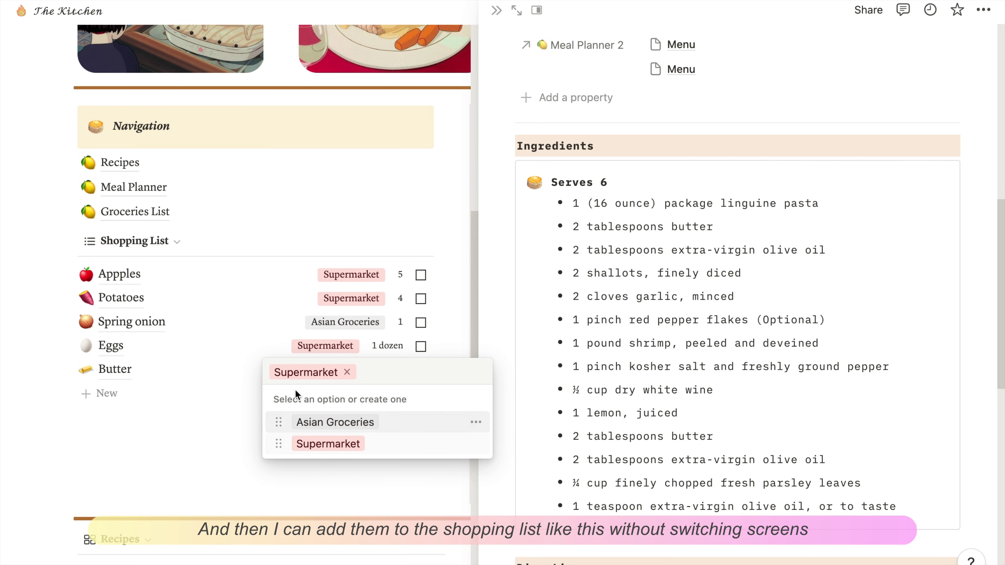
{"action": "key", "text": "Escape"}
{"action": "left_click", "coordinate": [379, 368]}
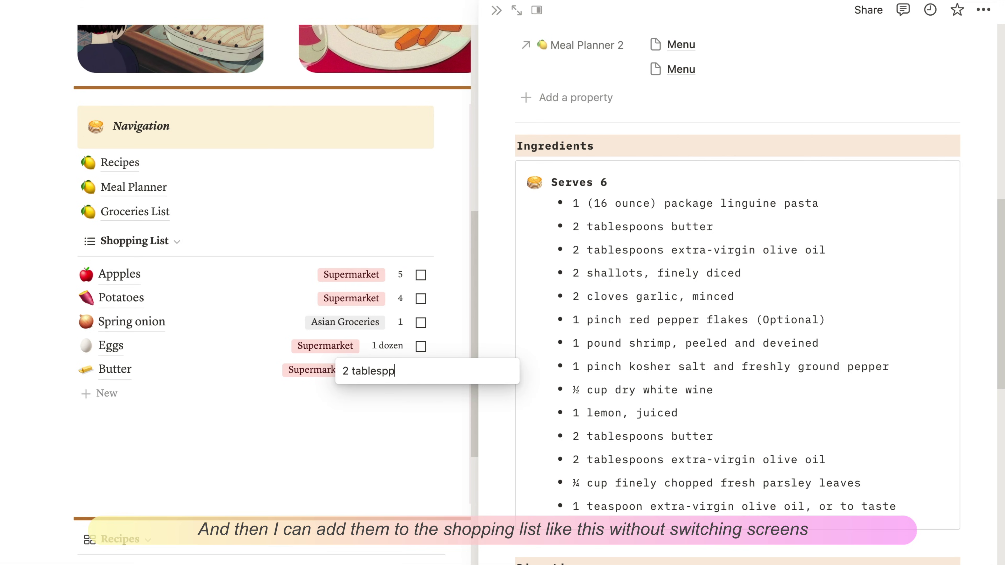
{"action": "key", "text": "Return"}
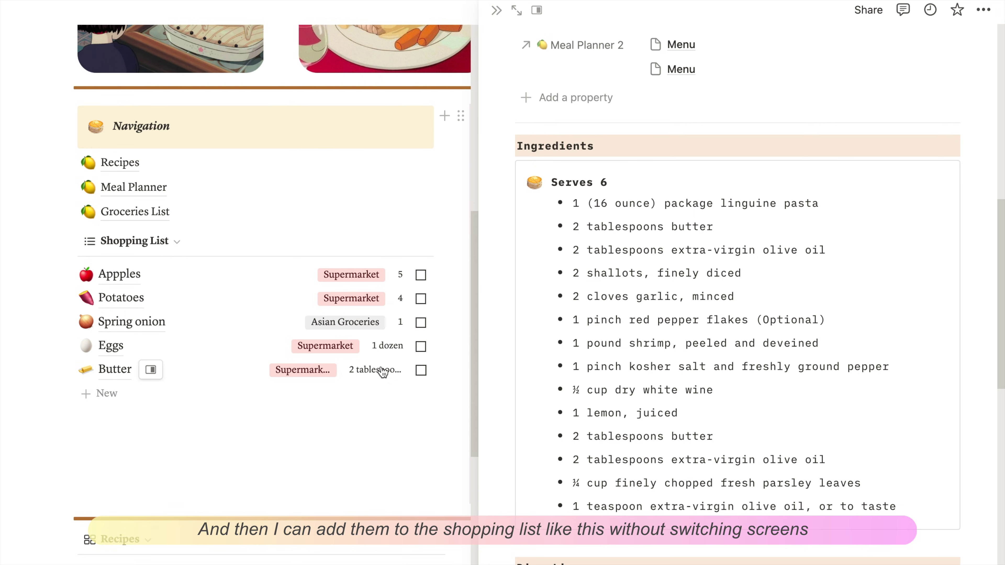
{"action": "left_click", "coordinate": [426, 406]}
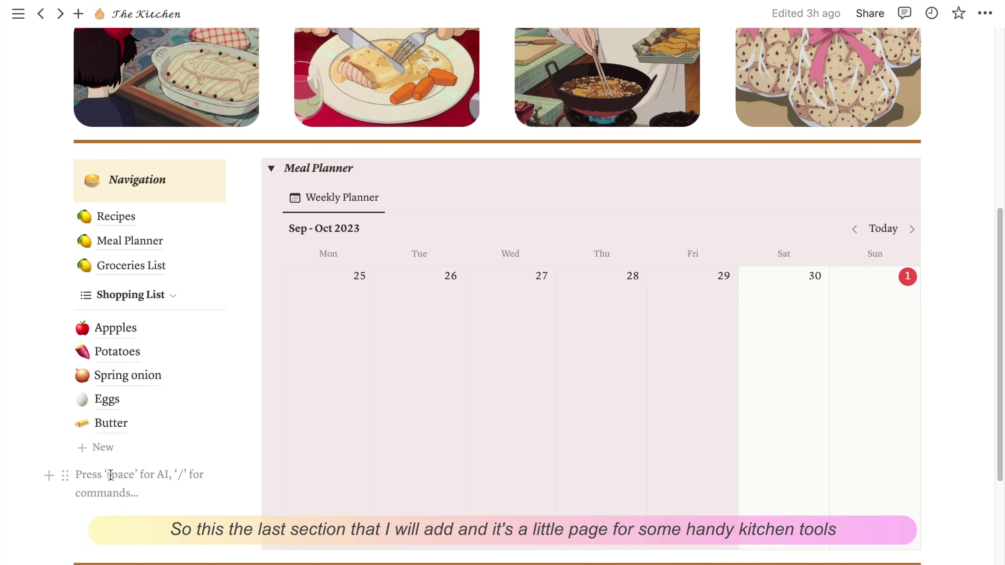
Create a sub-page titled 'Kitchen Tools' with a lemon icon.
{"action": "type", "text": "/page"}
{"action": "key", "text": "Return"}
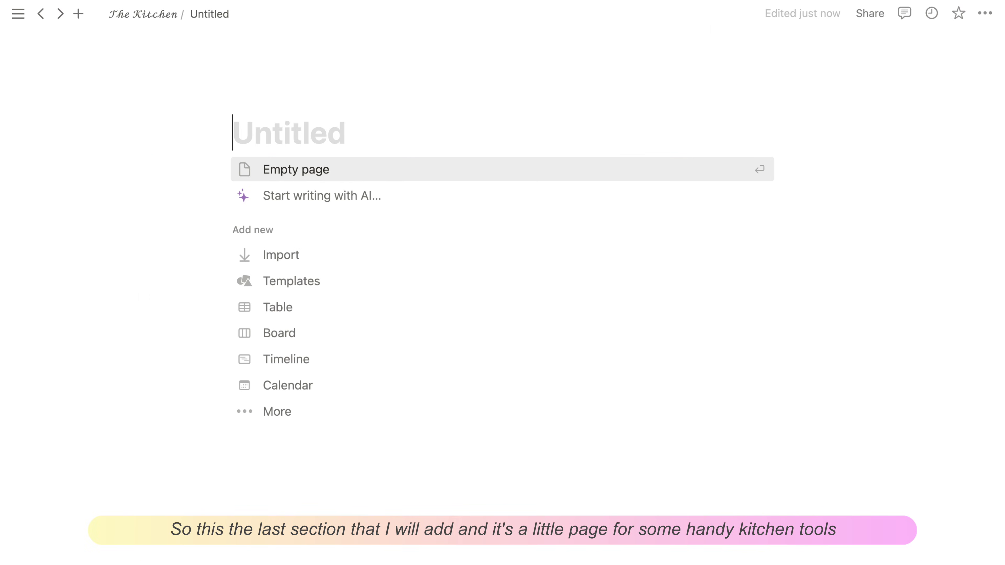
{"action": "type", "text": "Kitchen"}
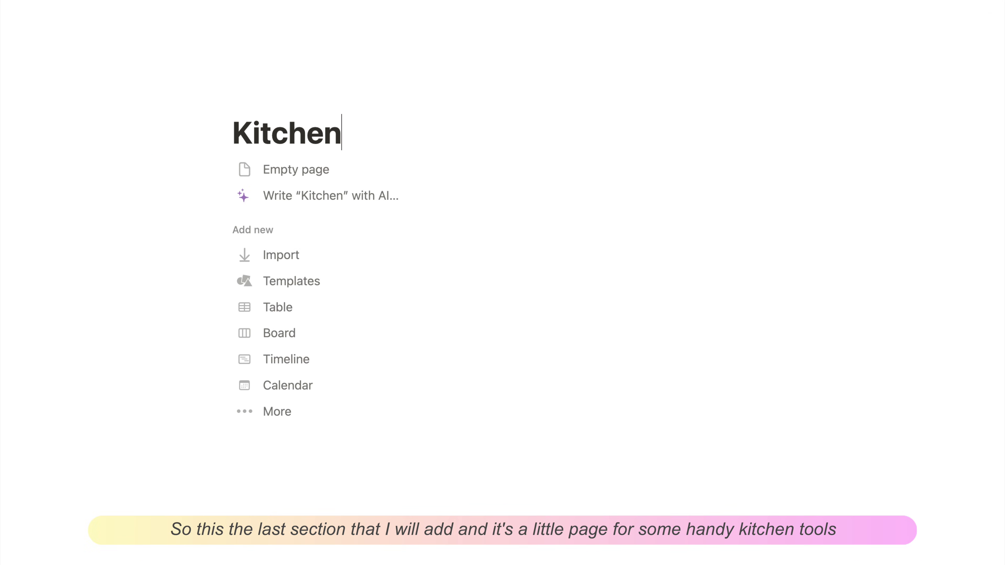
{"action": "type", "text": "Tools"}
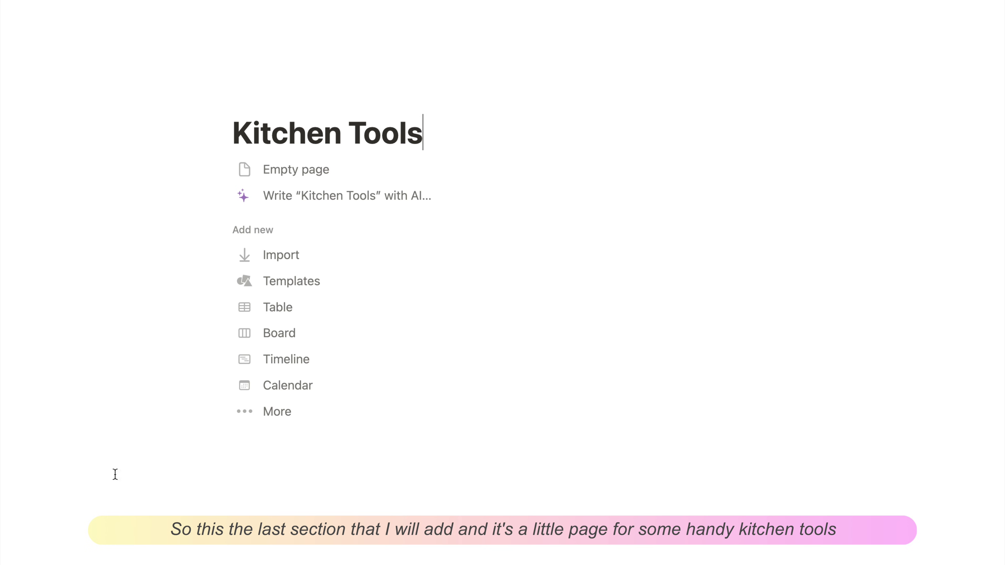
{"action": "left_click", "coordinate": [268, 103]}
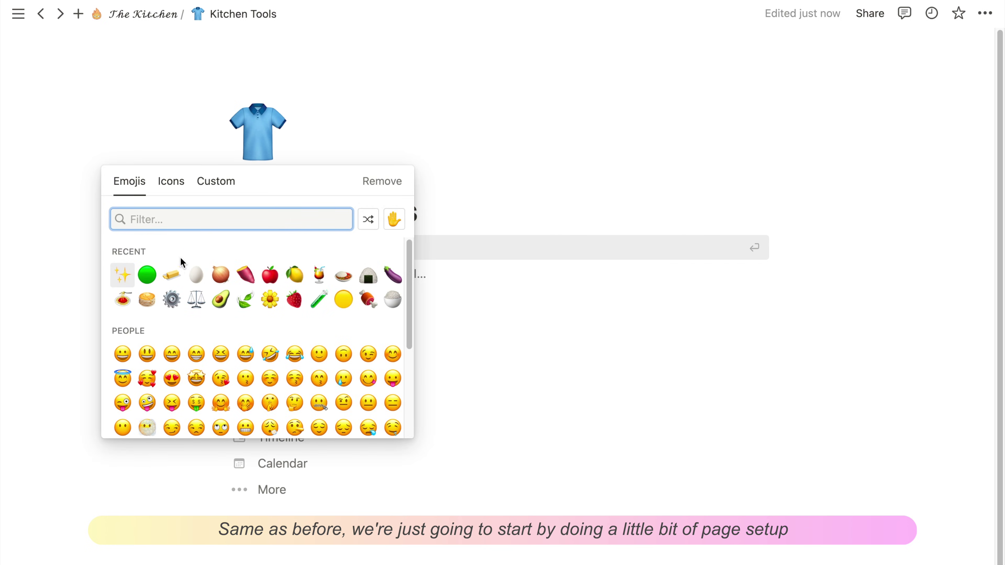
{"action": "left_click", "coordinate": [294, 273]}
{"action": "key", "text": "Down"}
{"action": "key", "text": "Down"}
{"action": "key", "text": "Down"}
{"action": "key", "text": "Down"}
{"action": "key", "text": "Down"}
{"action": "key", "text": "Down"}
Use Serif font and small text, turn off discussions and backlinks, and set comments to Minimal.
{"action": "left_click", "coordinate": [984, 13]}
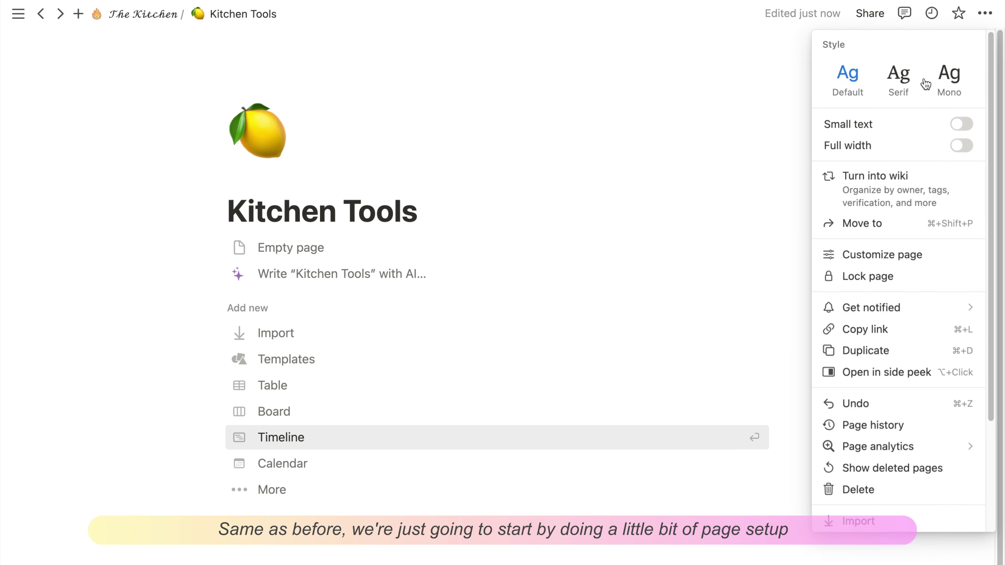
{"action": "left_click", "coordinate": [903, 85]}
{"action": "left_click", "coordinate": [963, 130]}
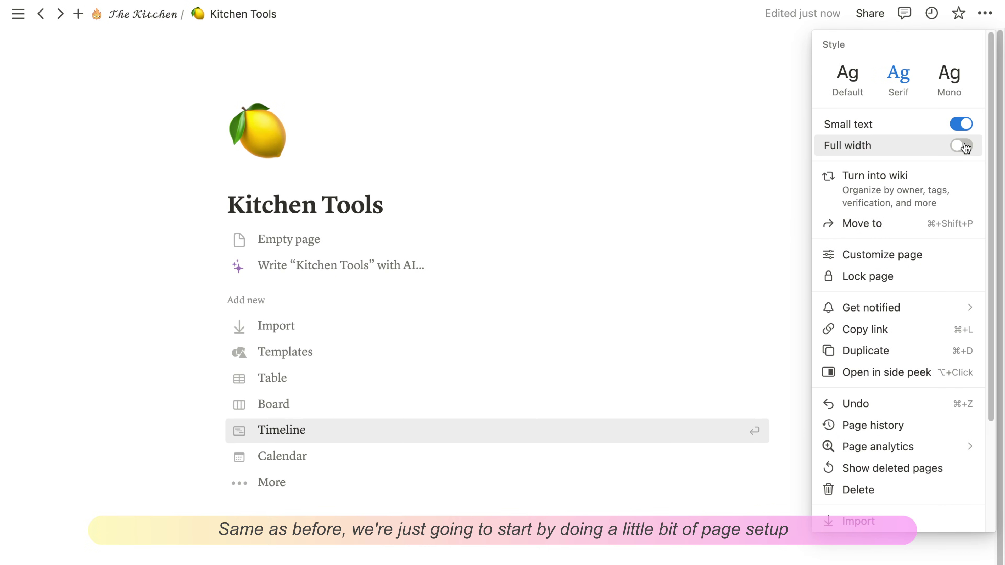
{"action": "left_click", "coordinate": [890, 255]}
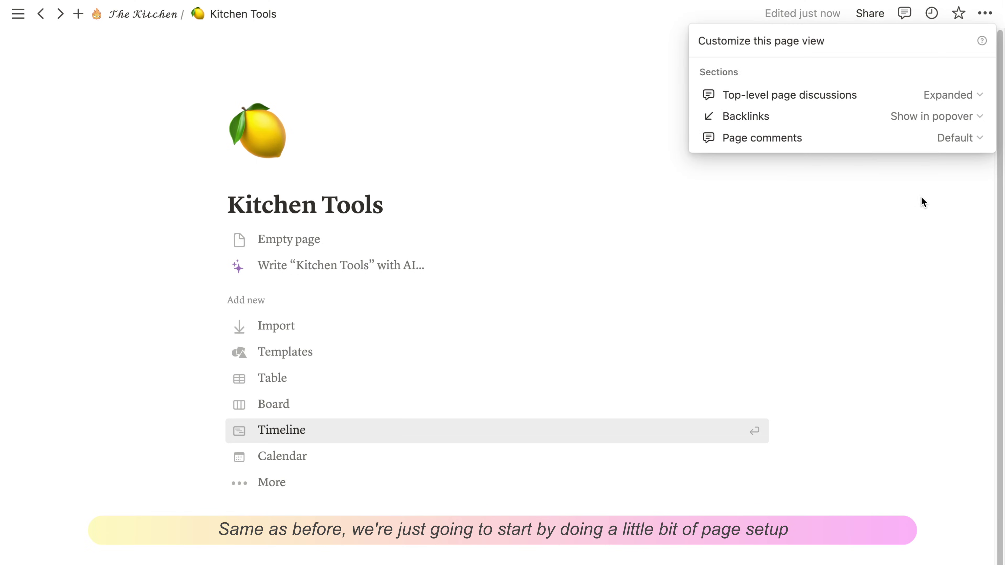
{"action": "left_click", "coordinate": [944, 102]}
{"action": "left_click", "coordinate": [947, 136]}
{"action": "left_click", "coordinate": [946, 117]}
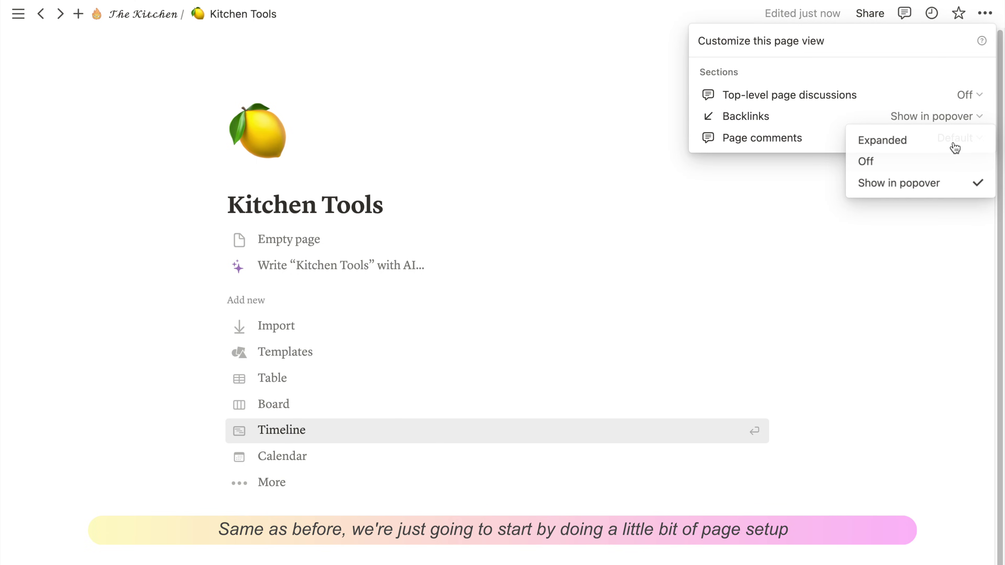
{"action": "left_click", "coordinate": [953, 161]}
{"action": "left_click", "coordinate": [955, 138]}
{"action": "left_click", "coordinate": [933, 178]}
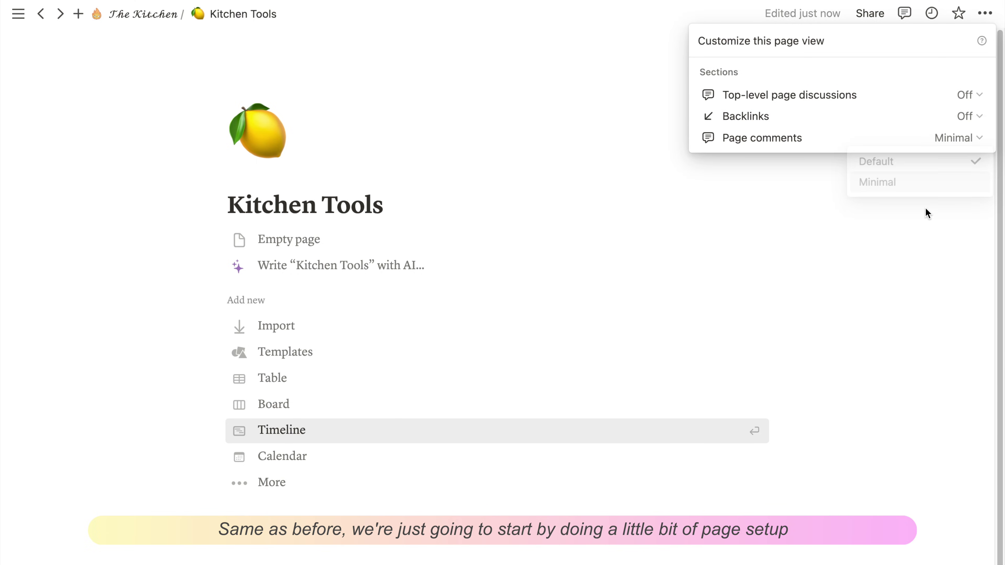
{"action": "left_click", "coordinate": [679, 458]}
Add a bold 'Kitchen Unit Converter' toggle list with a pale yellow background.
{"action": "left_click", "coordinate": [348, 283]}
{"action": "type", "text": "/"}
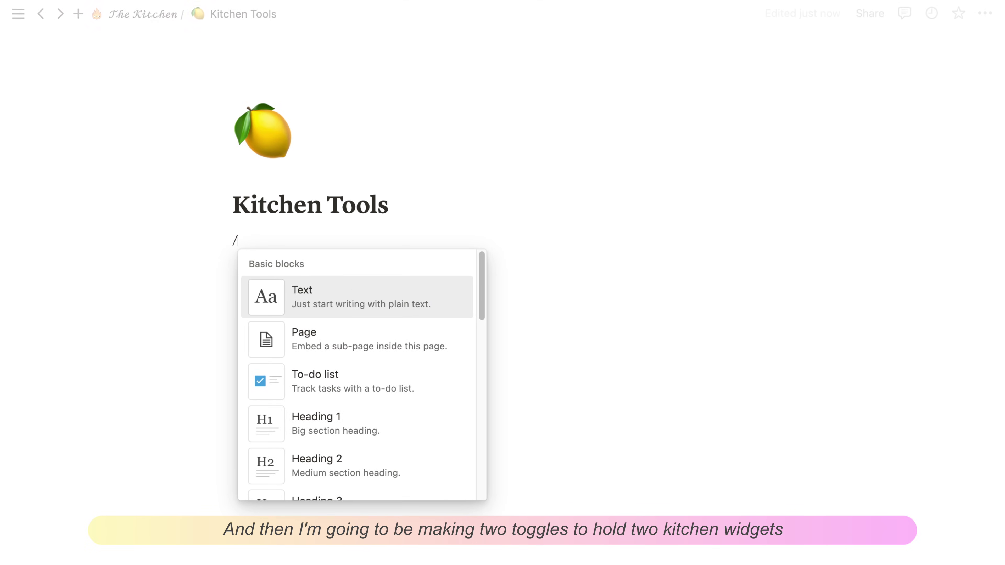
{"action": "type", "text": "togl"}
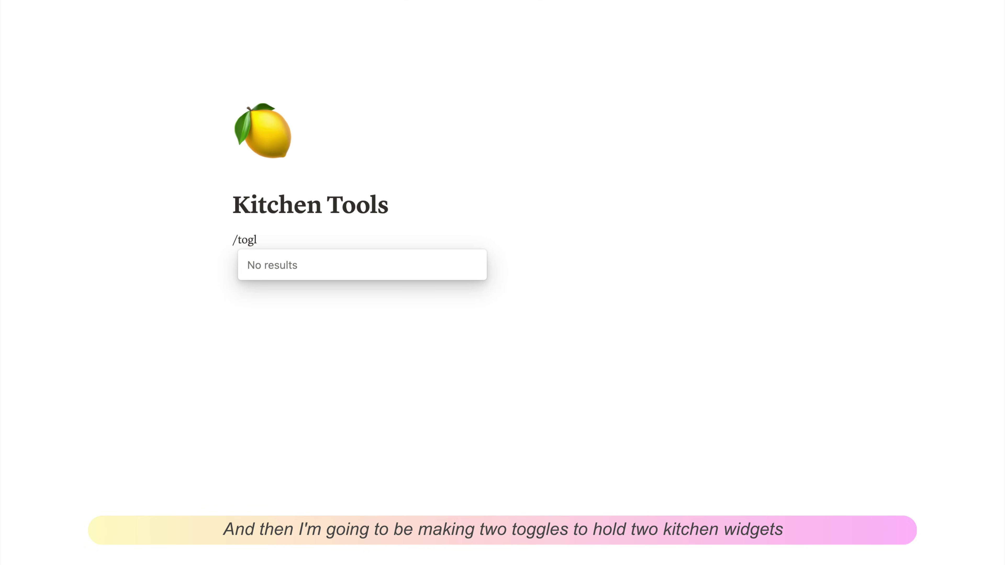
{"action": "key", "text": "BackSpace"}
{"action": "key", "text": "Return"}
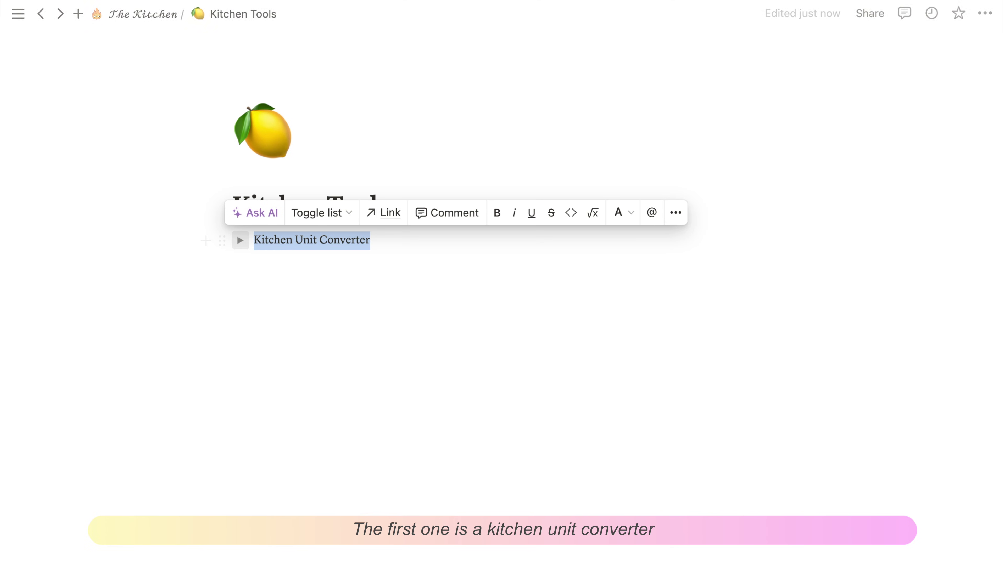
{"action": "key", "text": "super+b"}
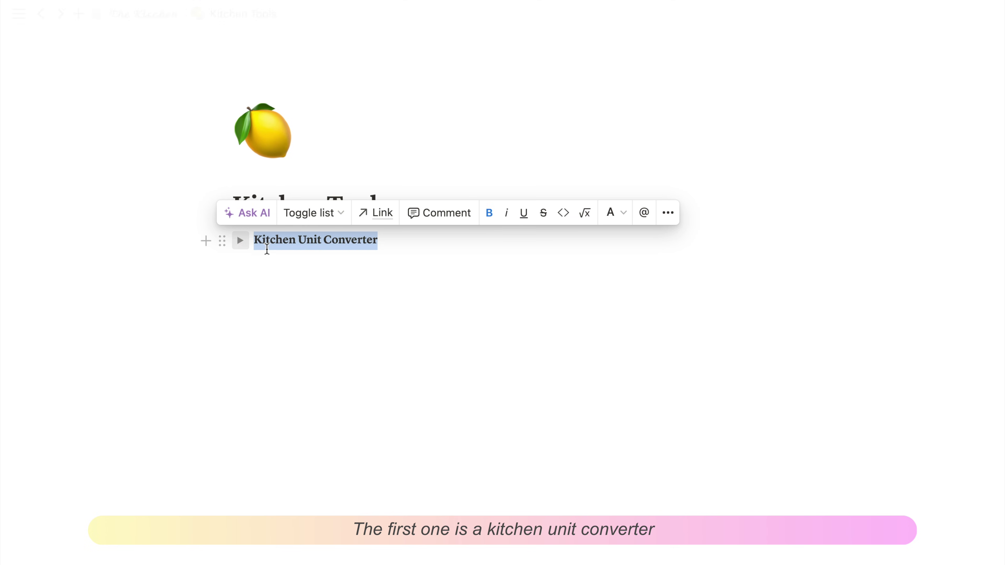
{"action": "left_click", "coordinate": [629, 212]}
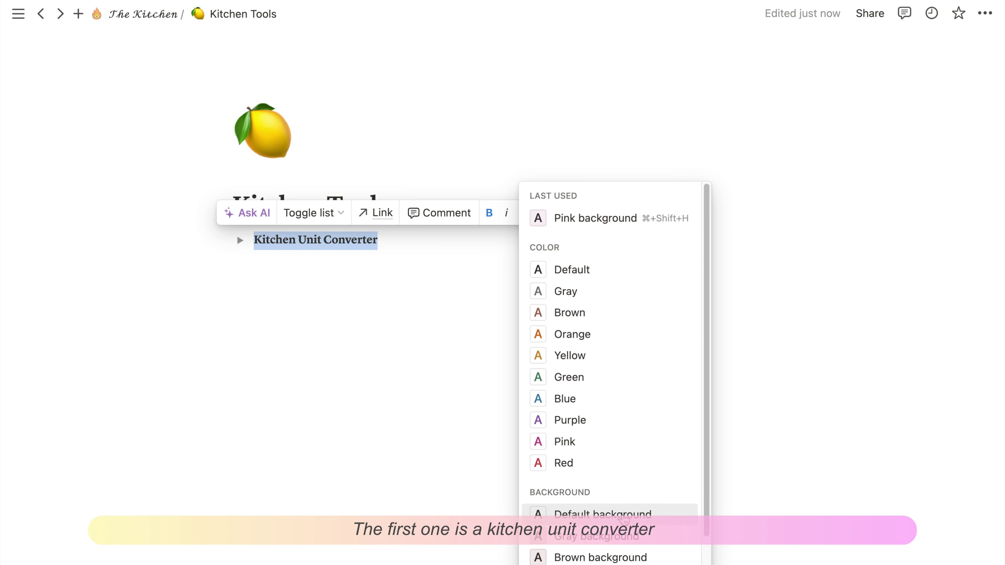
{"action": "left_click", "coordinate": [397, 352]}
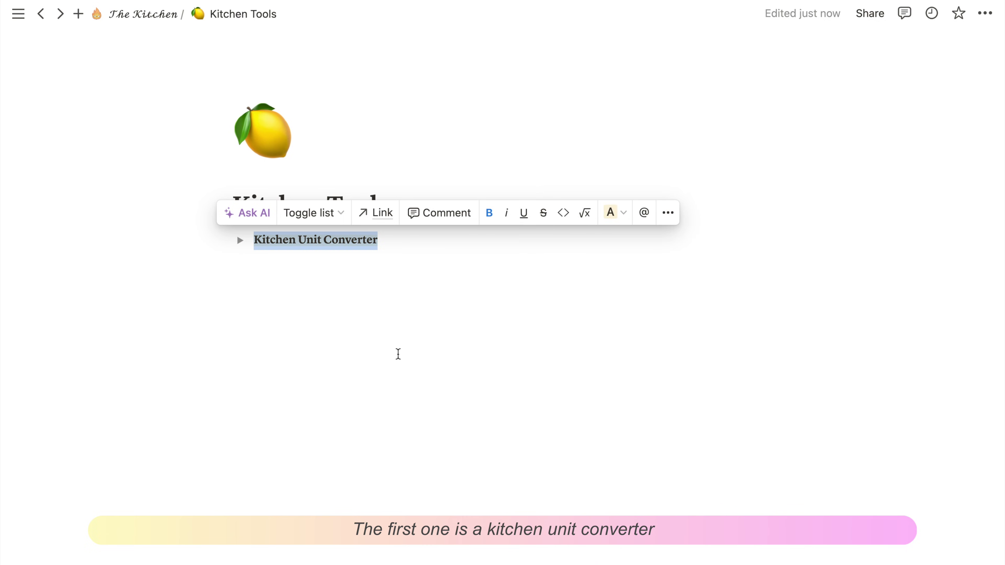
{"action": "left_click", "coordinate": [377, 254]}
{"action": "left_click", "coordinate": [397, 239]}
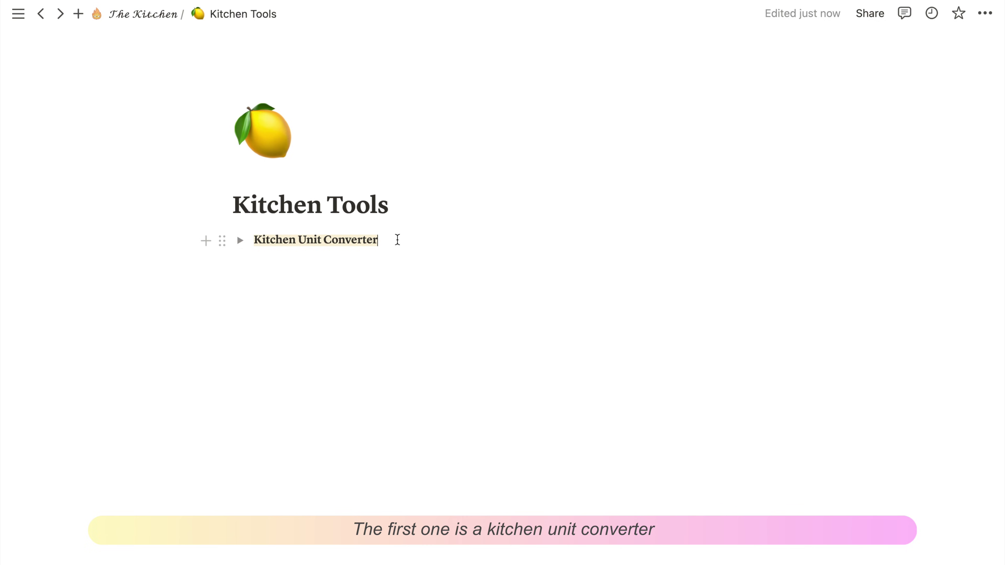
Expand the Kitchen Unit Converter toggle and duplicate it for Recipe Scale Converter.
{"action": "left_click", "coordinate": [240, 240]}
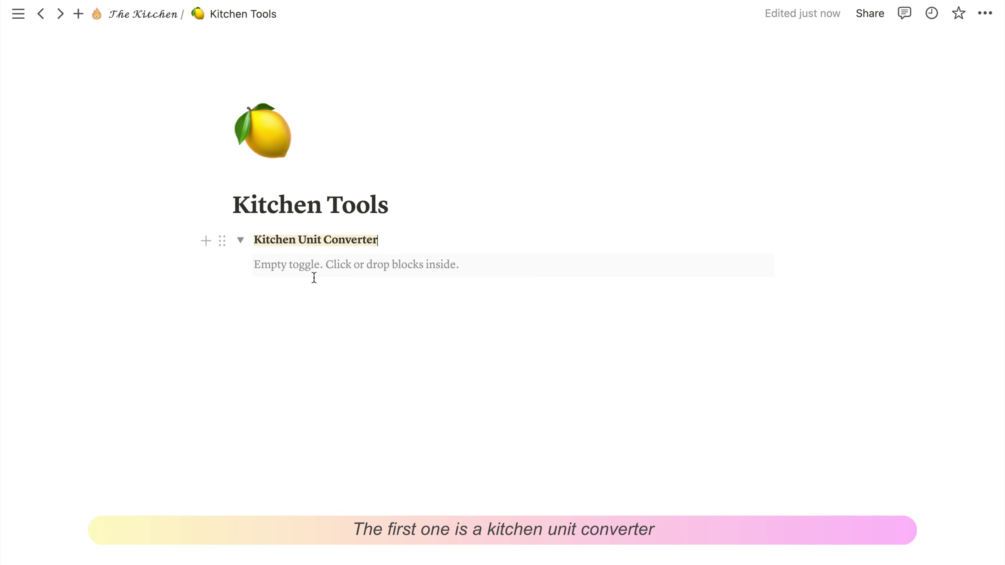
{"action": "left_click", "coordinate": [223, 242]}
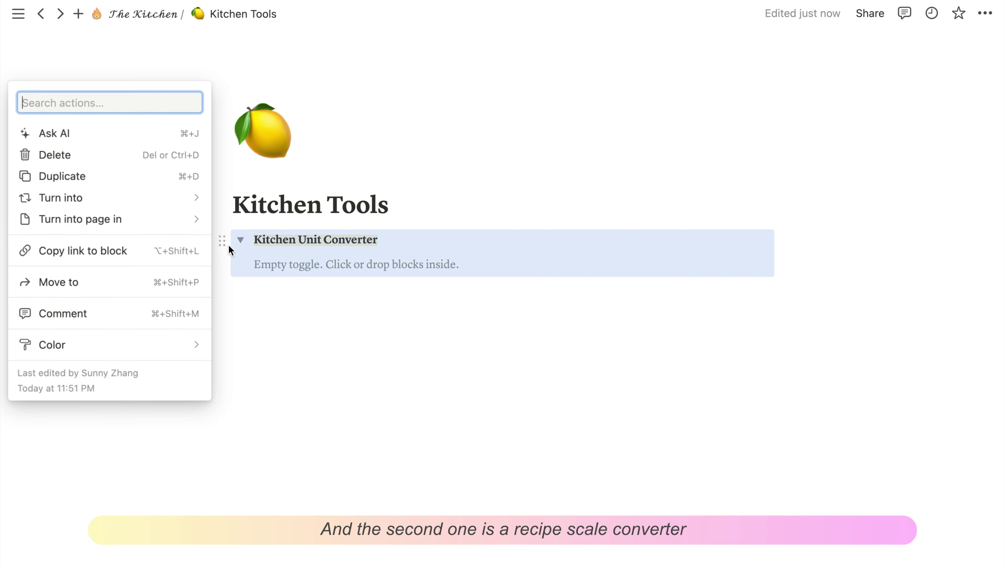
{"action": "left_click", "coordinate": [152, 176]}
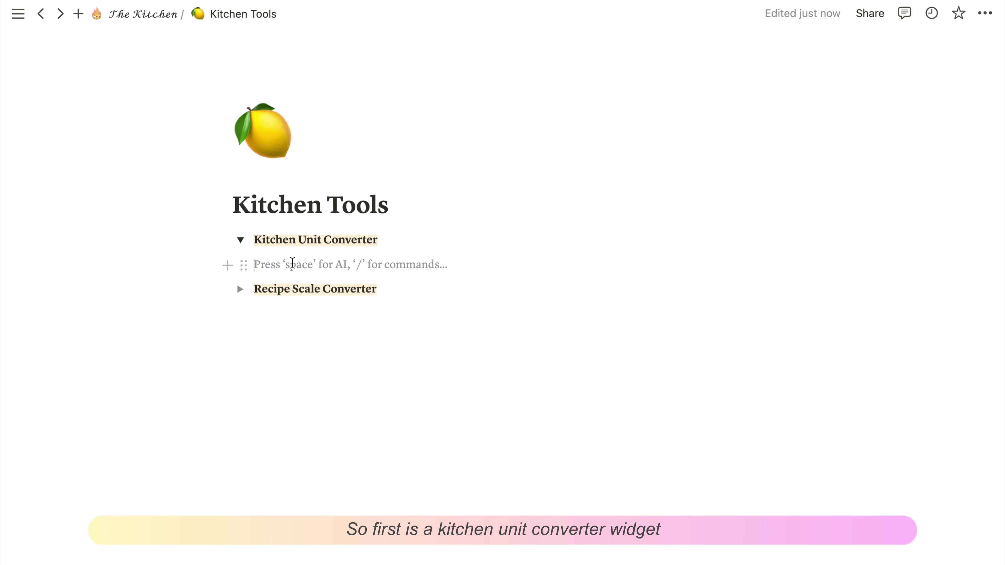
Embed the UnitConversion widget link in the toggle and test it with an amount of 1.
{"action": "type", "text": "https://hannahpoursady.github.io/notion_widgets/UnitConversion.html"}
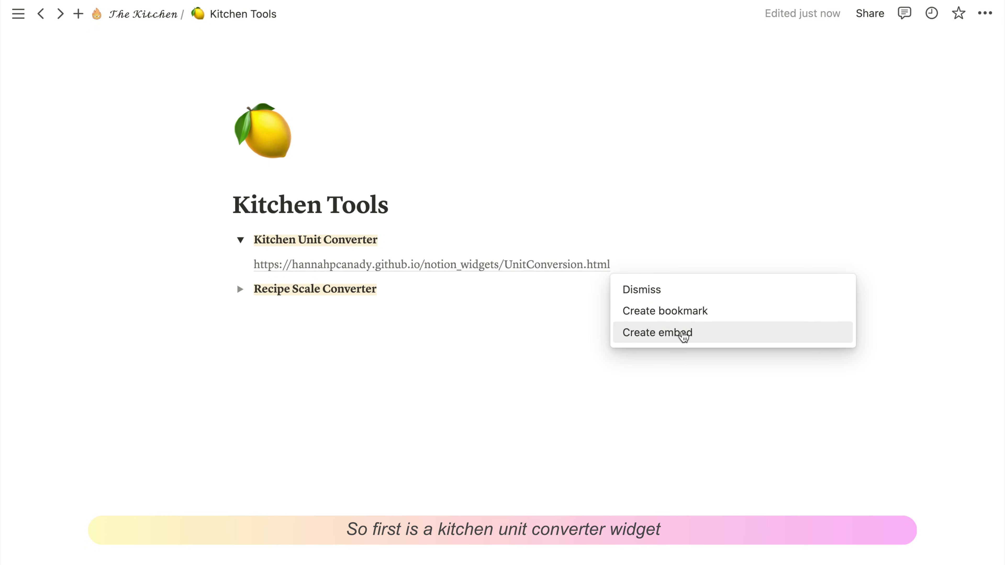
{"action": "left_click", "coordinate": [680, 332]}
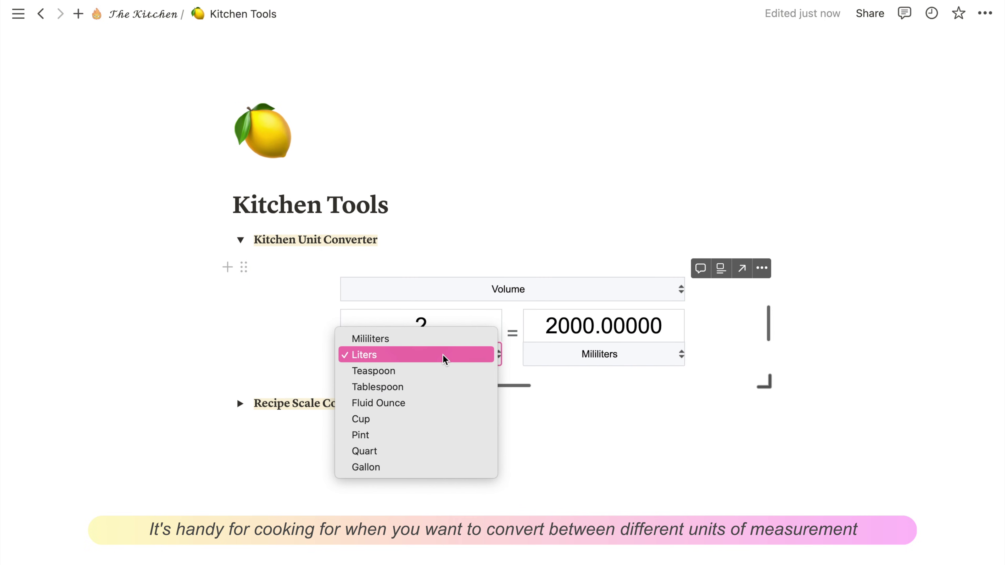
{"action": "left_click", "coordinate": [444, 356]}
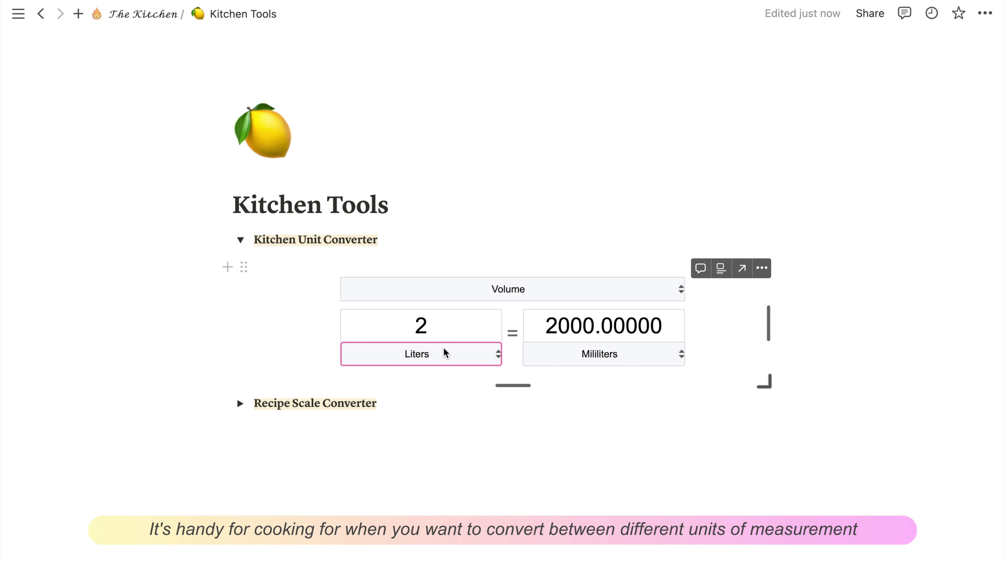
{"action": "left_click", "coordinate": [438, 334]}
{"action": "key", "text": "BackSpace"}
{"action": "type", "text": "1"}
{"action": "left_click", "coordinate": [586, 362]}
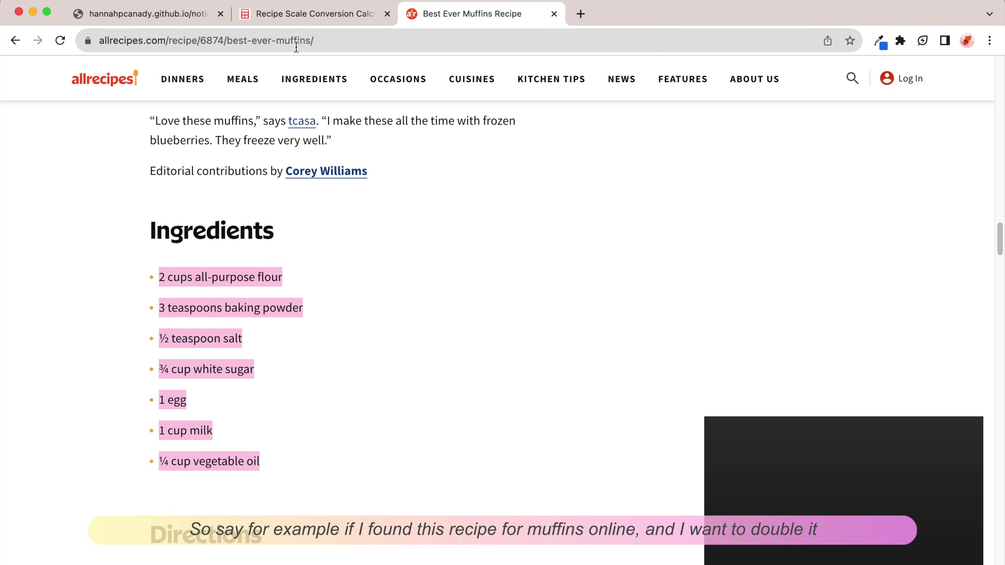
Paste the muffin ingredients into Inch Calculator and calculate them at Double (2x).
{"action": "left_click", "coordinate": [297, 13]}
{"action": "left_click", "coordinate": [231, 321]}
{"action": "type", "text": "2 cups all-purpose flour  3 teaspoons baking powder  ½ teaspoon salt  ¾ cup white sugar  1 egg  1 cup milk  ¼ cup vegetable oil"}
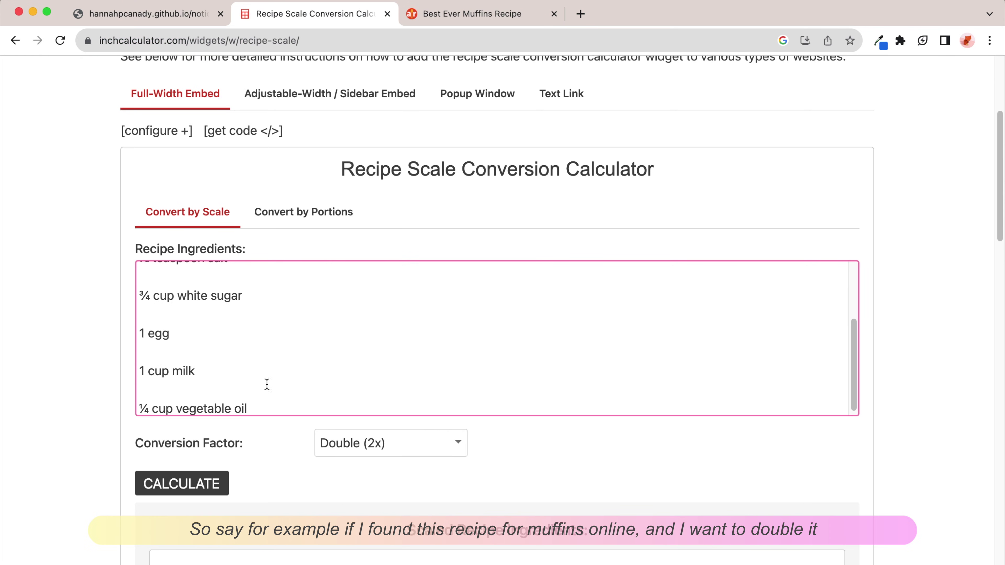
{"action": "left_click", "coordinate": [334, 446]}
{"action": "left_click", "coordinate": [337, 448]}
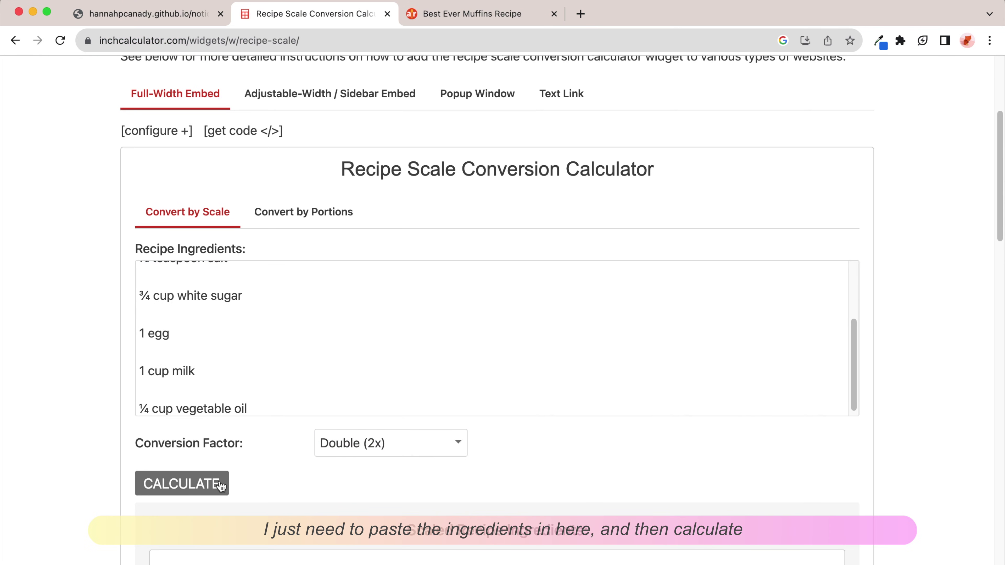
{"action": "left_click", "coordinate": [217, 483]}
{"action": "scroll", "coordinate": [298, 459], "scroll_direction": "down", "scroll_amount": 3}
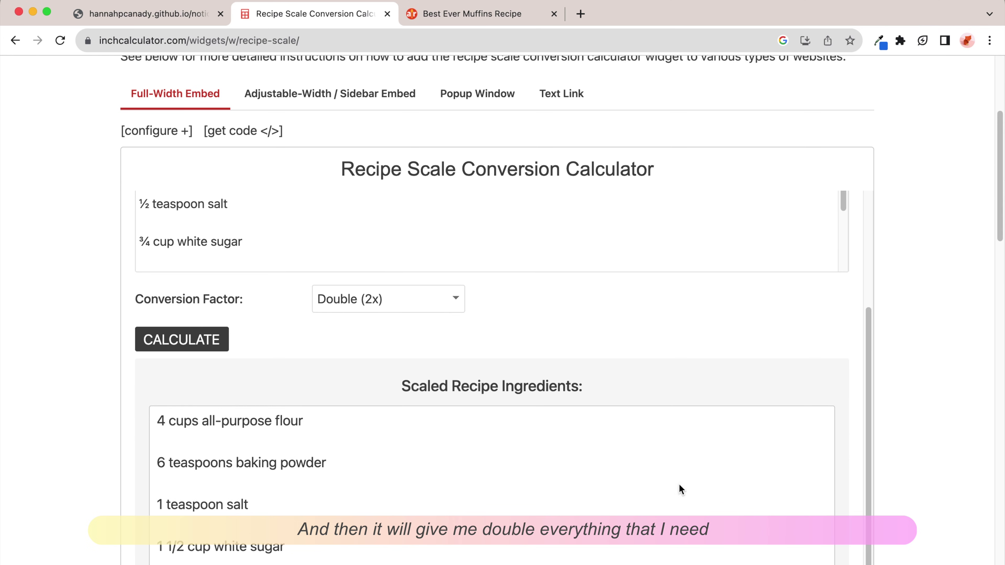
{"action": "scroll", "coordinate": [973, 464], "scroll_direction": "down", "scroll_amount": 3}
{"action": "scroll", "coordinate": [313, 417], "scroll_direction": "up", "scroll_amount": 1}
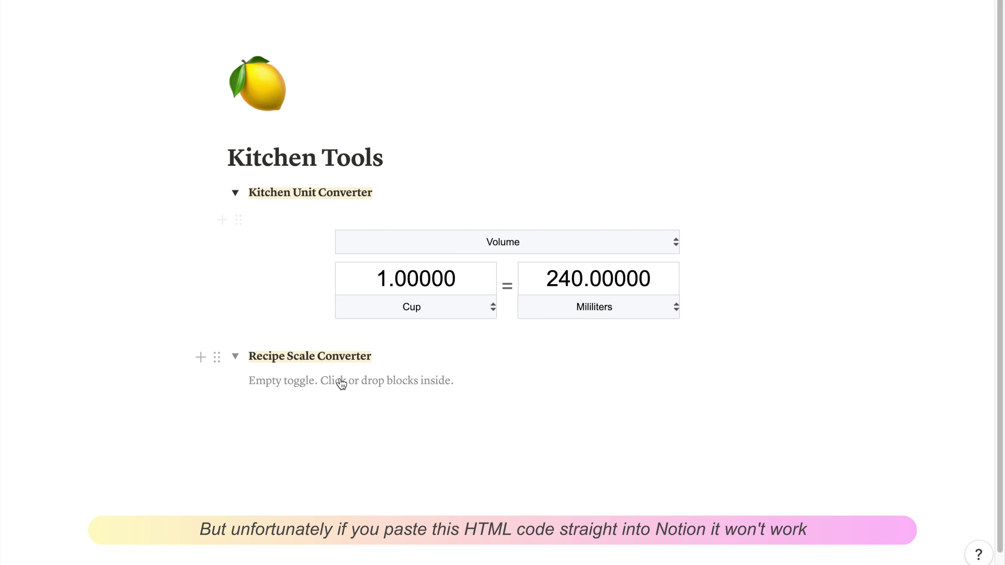
Embed the hosted github.io recipe scale calculator in the Recipe Scale Converter toggle, stretched taller to its footer.
{"action": "left_click", "coordinate": [340, 379]}
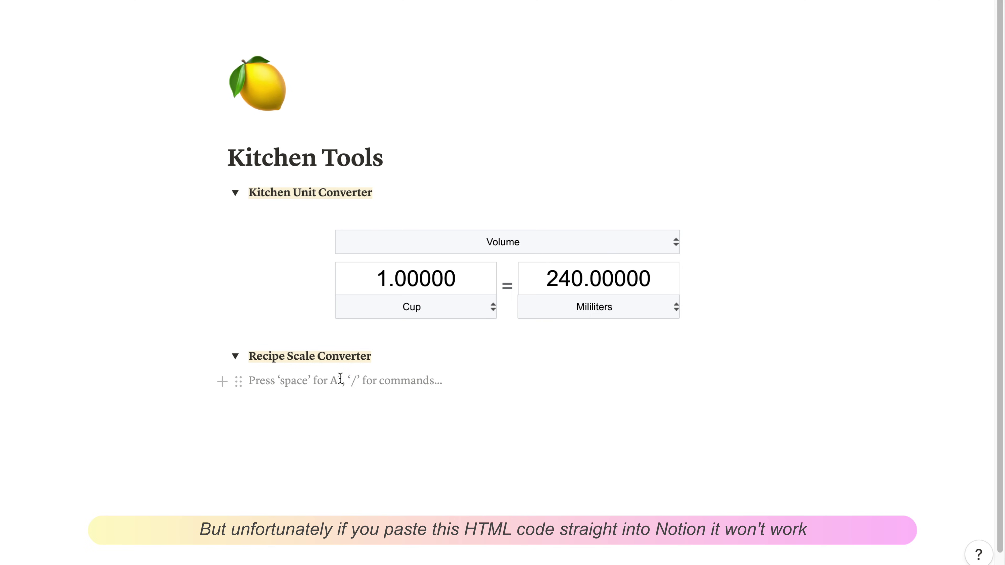
{"action": "key", "text": "ctrl+v"}
{"action": "key", "text": "ctrl+z"}
{"action": "key", "text": "ctrl+v"}
{"action": "left_click", "coordinate": [668, 451]}
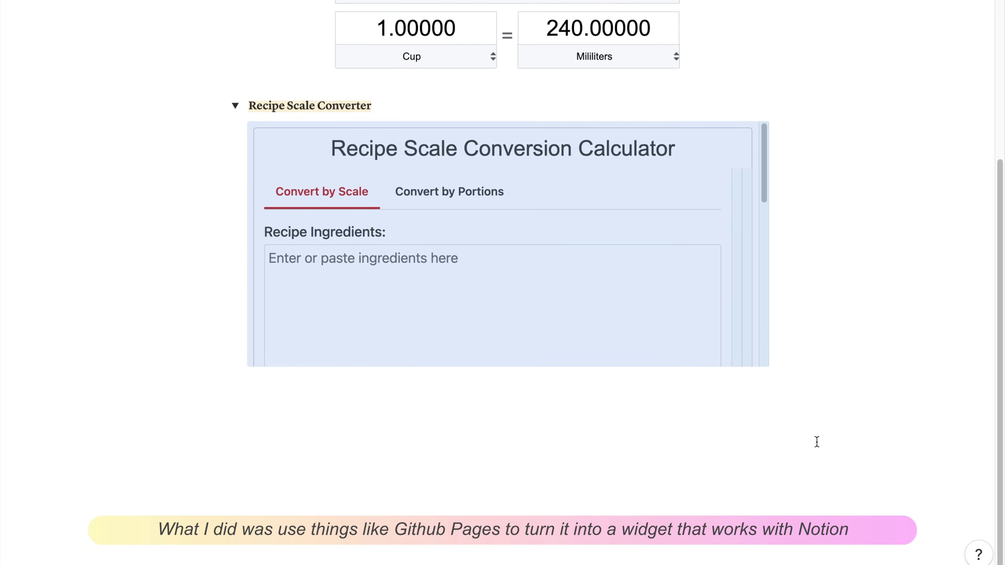
{"action": "left_click", "coordinate": [782, 373]}
{"action": "left_click_drag", "start_coordinate": [765, 361], "coordinate": [751, 505]}
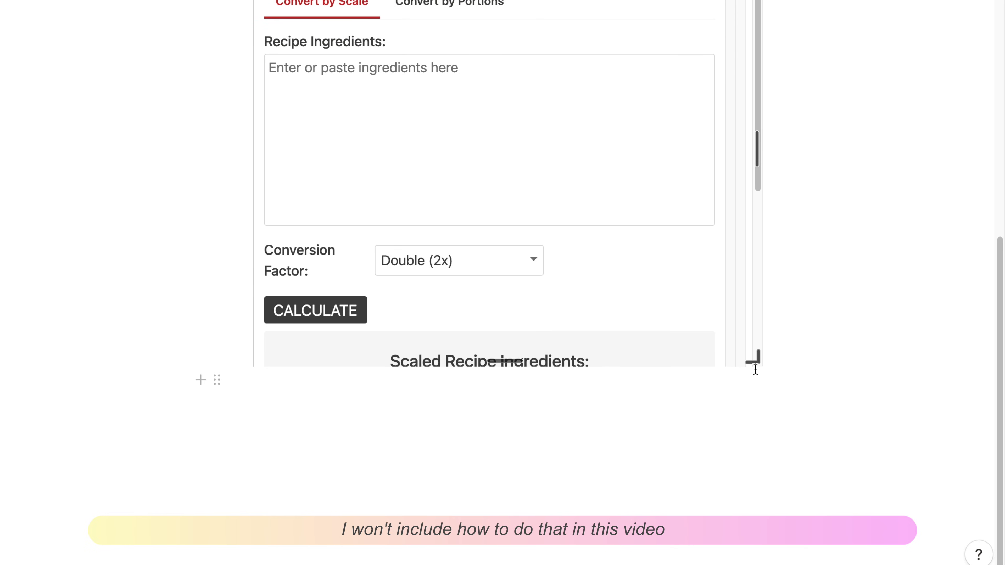
{"action": "left_click_drag", "start_coordinate": [754, 359], "coordinate": [766, 557]}
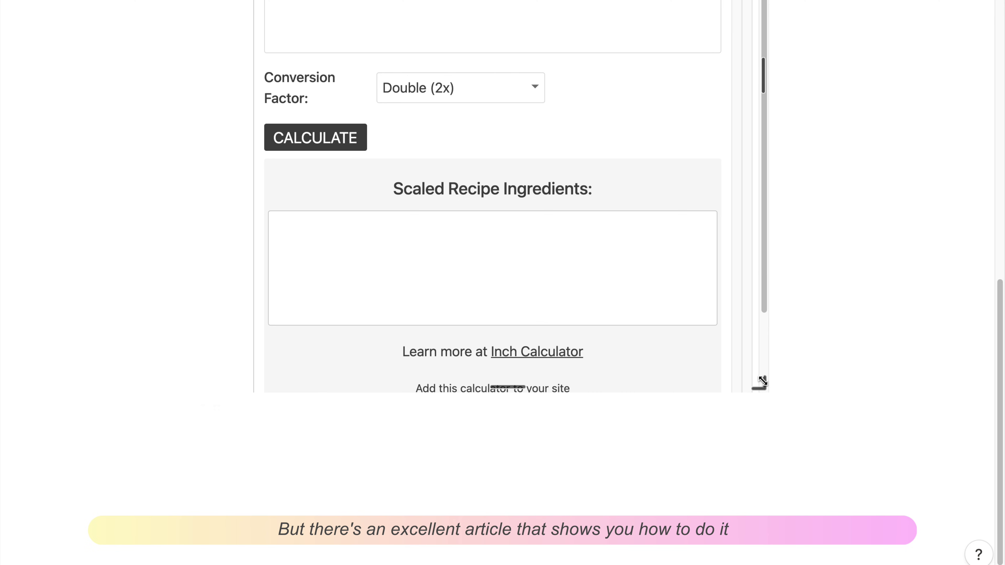
{"action": "left_click_drag", "start_coordinate": [758, 383], "coordinate": [771, 510]}
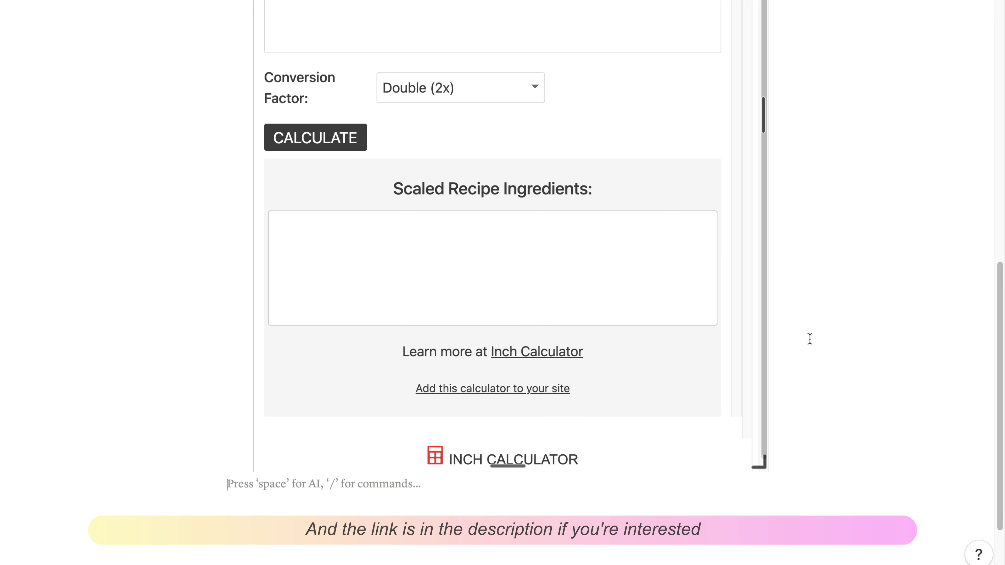
{"action": "scroll", "coordinate": [810, 339], "scroll_direction": "up", "scroll_amount": 7}
{"action": "scroll", "coordinate": [810, 339], "scroll_direction": "up", "scroll_amount": 7}
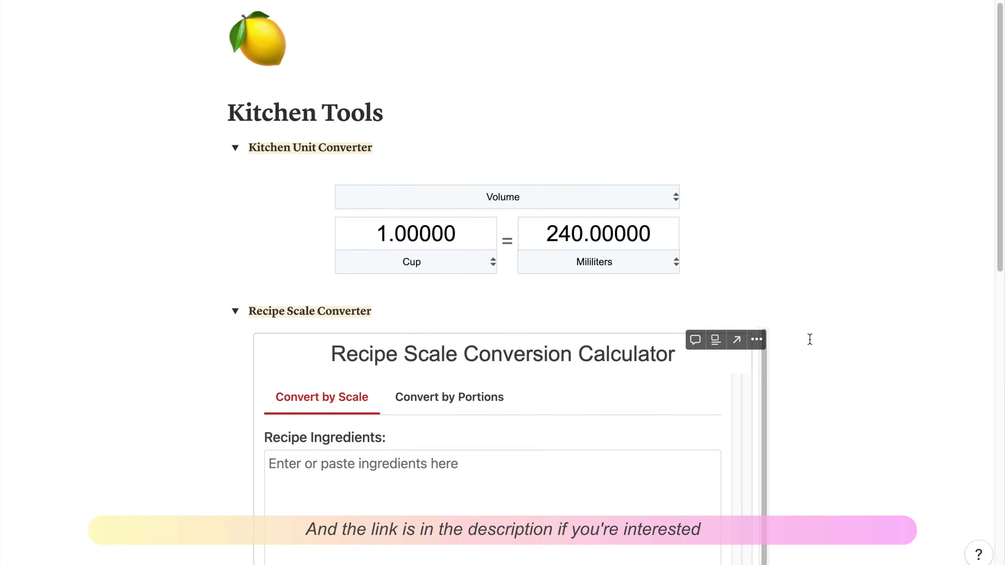
{"action": "left_click", "coordinate": [235, 275]}
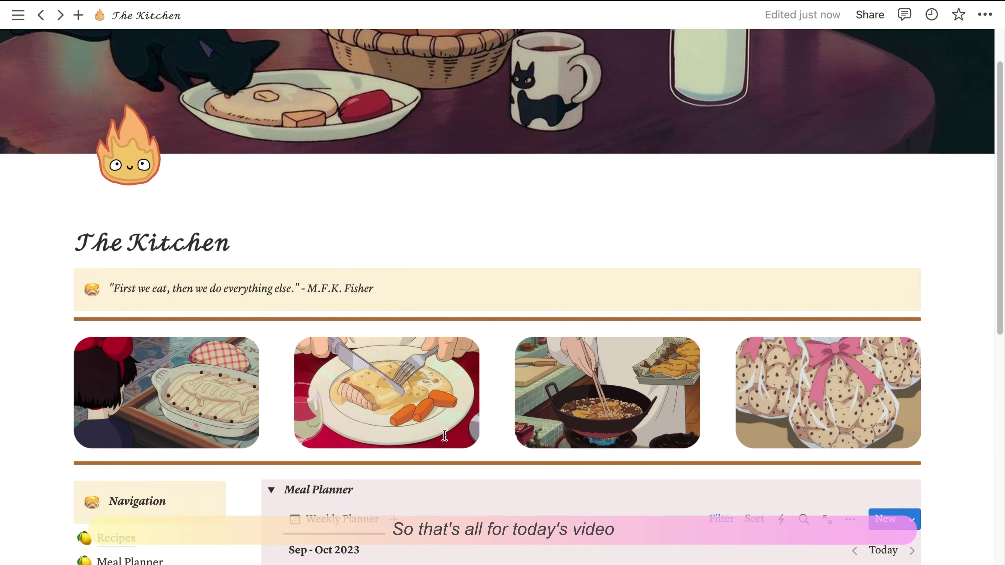
Set the Garlic shopping item's Type to Supermarket.
{"action": "scroll", "coordinate": [444, 435], "scroll_direction": "up", "scroll_amount": 2}
{"action": "scroll", "coordinate": [444, 435], "scroll_direction": "down", "scroll_amount": 8}
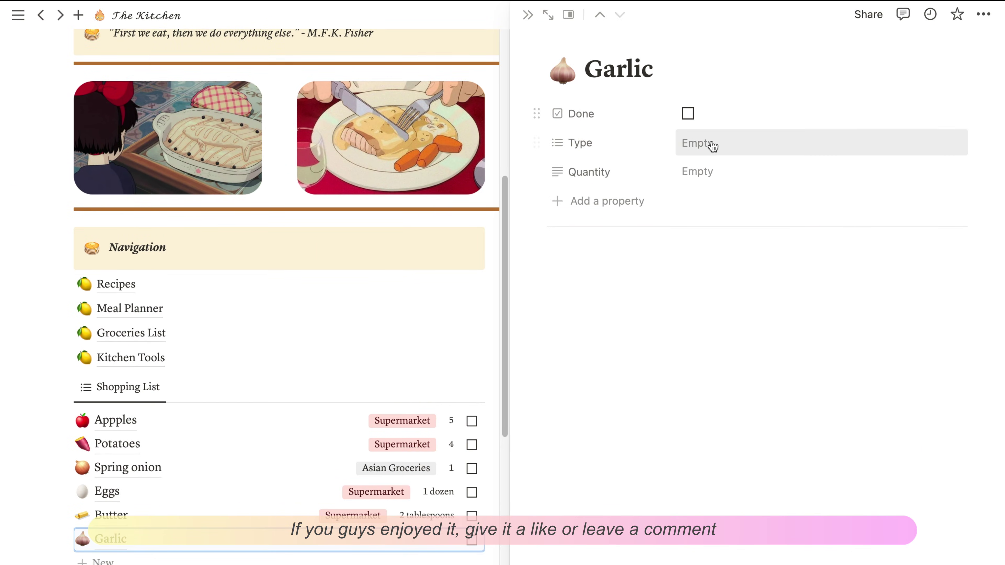
{"action": "left_click", "coordinate": [713, 144]}
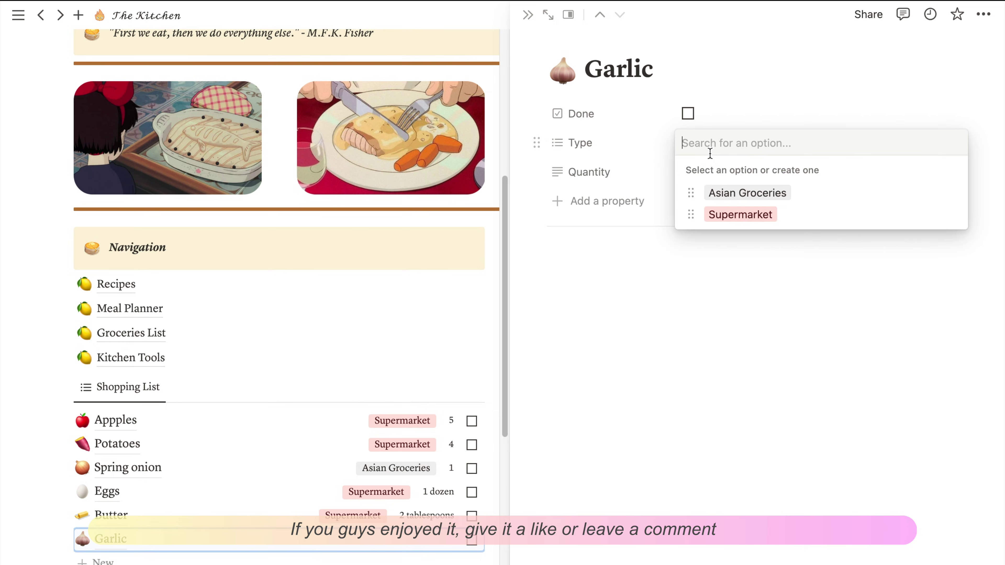
{"action": "left_click", "coordinate": [738, 213]}
{"action": "left_click", "coordinate": [710, 173]}
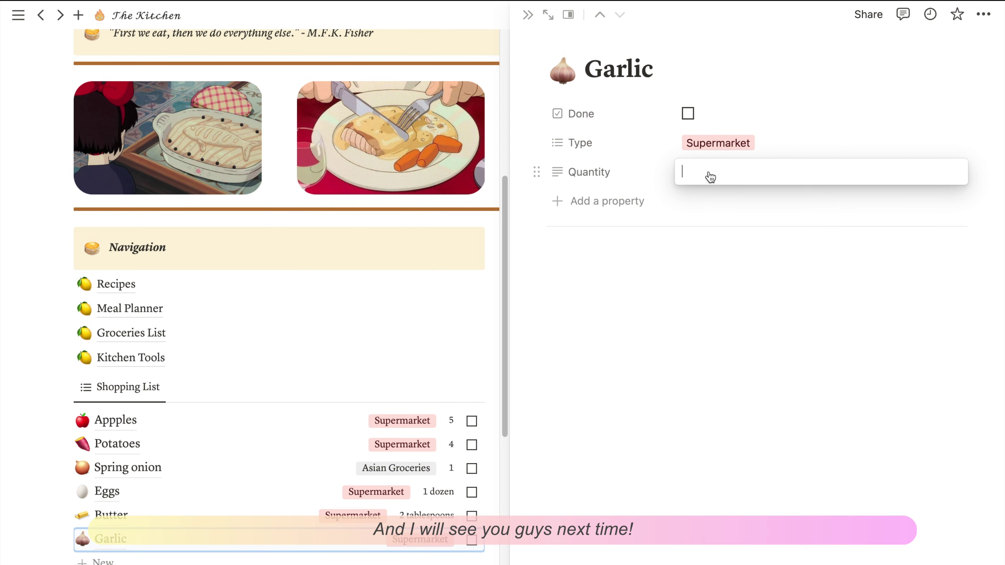